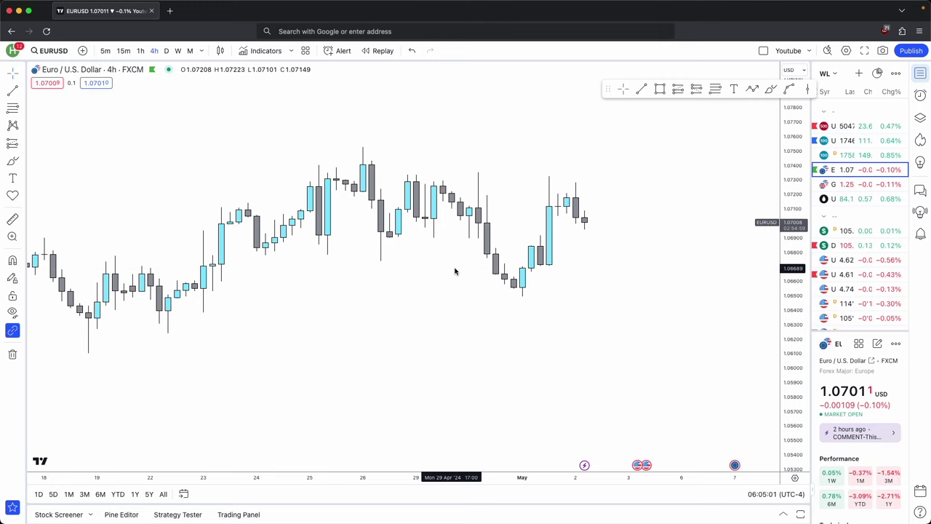
# Step: Switch the EURUSD chart to the daily timeframe
pyautogui.scroll(-1, 218, 367)
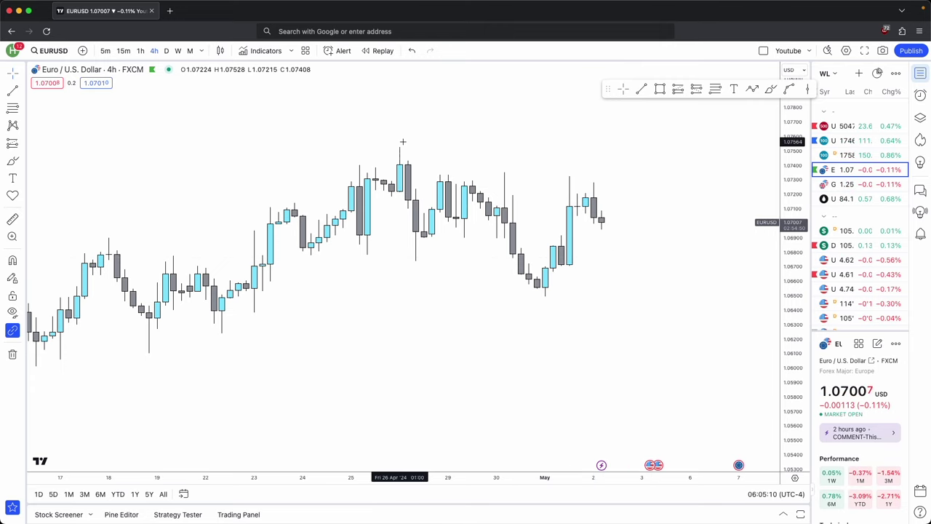
pyautogui.scroll(-5, 402, 141)
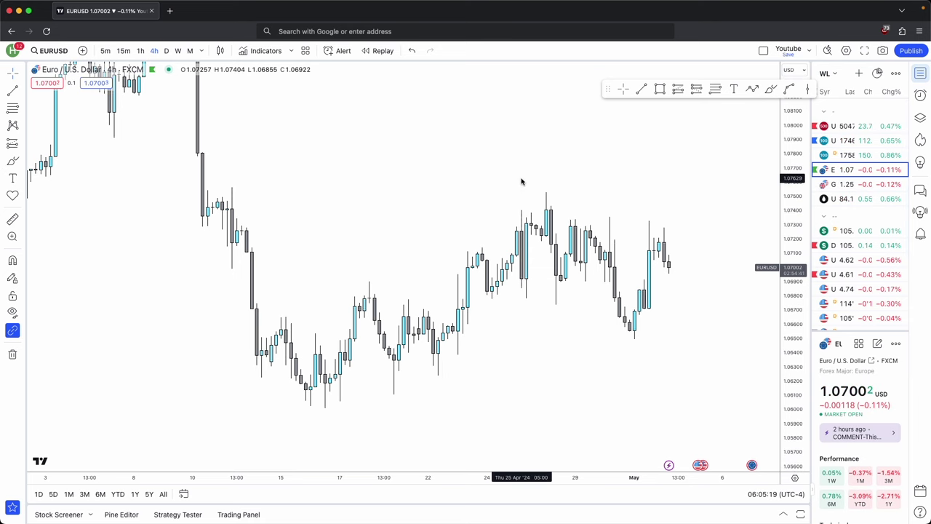
pyautogui.moveTo(408, 169); pyautogui.dragTo(381, 167)
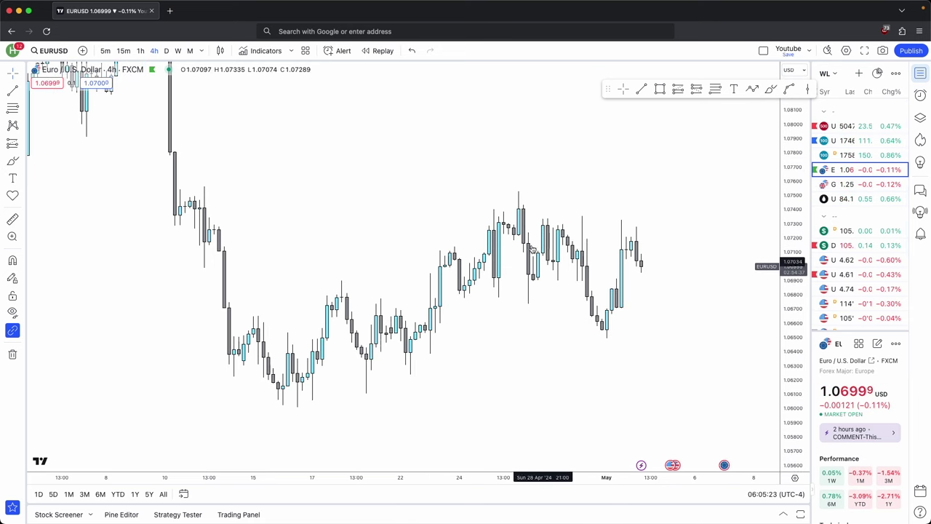
pyautogui.click(166, 50)
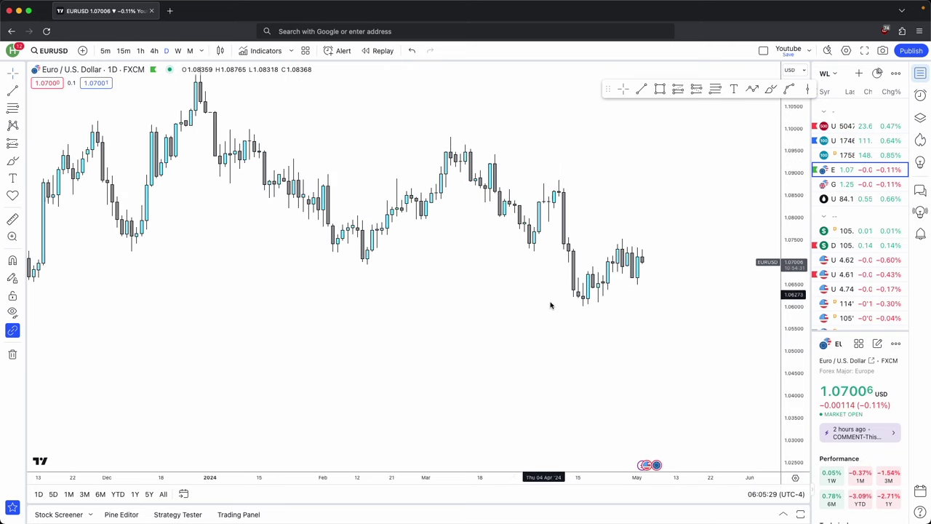
pyautogui.scroll(5, 744, 356)
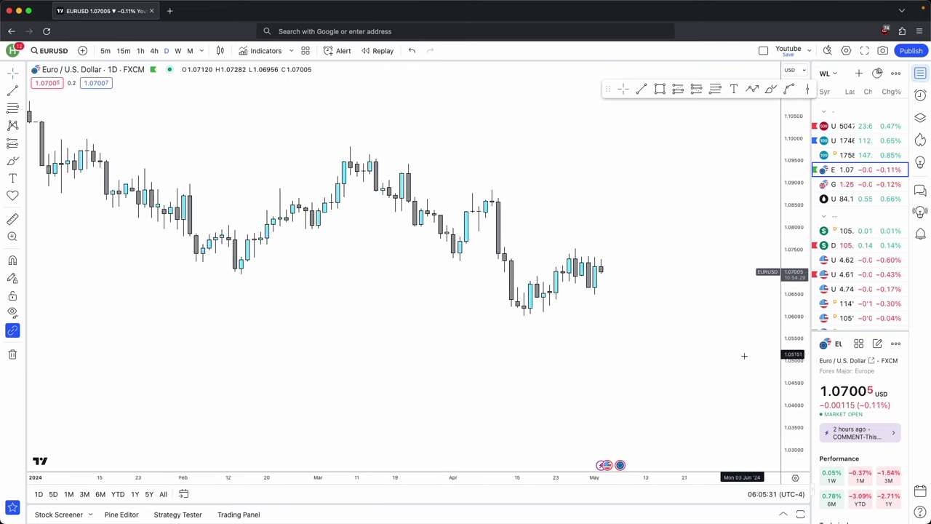
pyautogui.scroll(5, 764, 316)
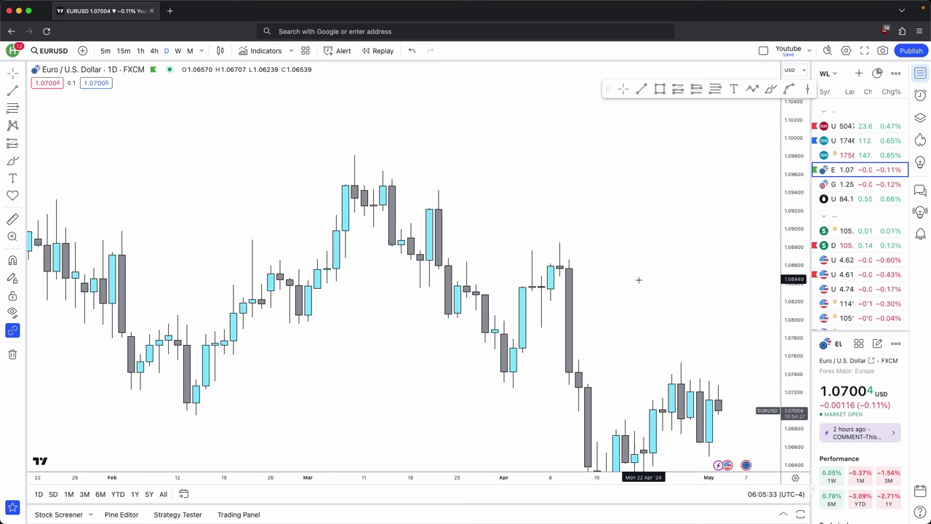
pyautogui.moveTo(794, 330); pyautogui.dragTo(793, 261)
# Step: Brush temporary marks above the three candles forming the 9 April swing high, and undo them
pyautogui.moveTo(476, 172)
pyautogui.mouseDown()
pyautogui.moveTo(456, 196)
pyautogui.moveTo(516, 180)
pyautogui.moveTo(476, 170)
pyautogui.mouseUp()
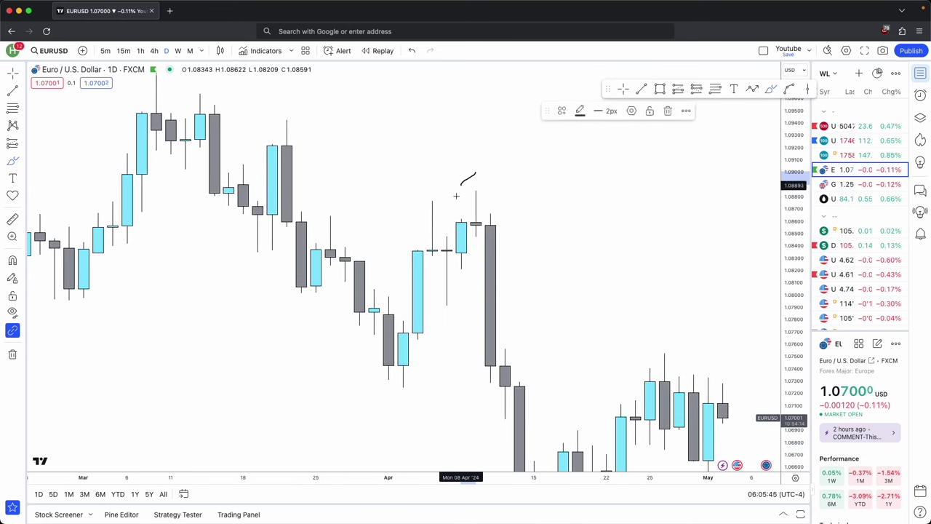
pyautogui.press('super+z')
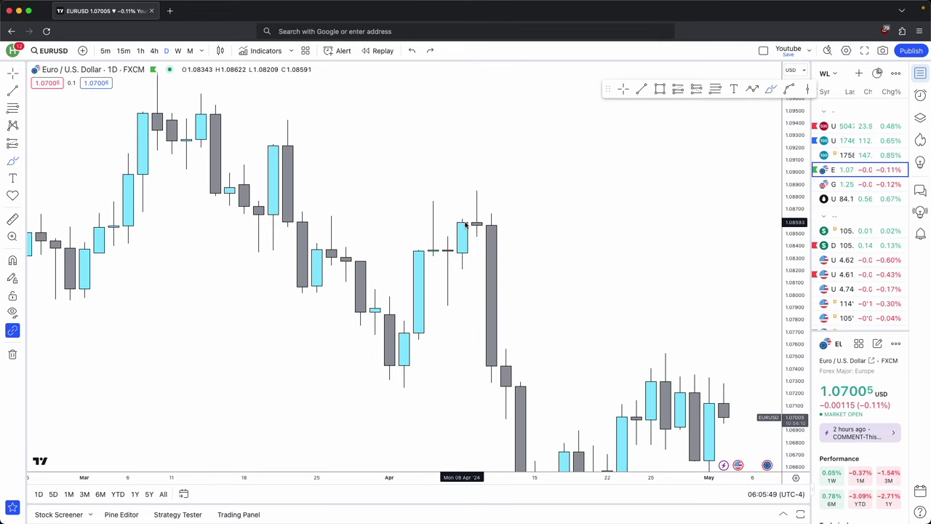
pyautogui.moveTo(460, 218); pyautogui.dragTo(459, 218)
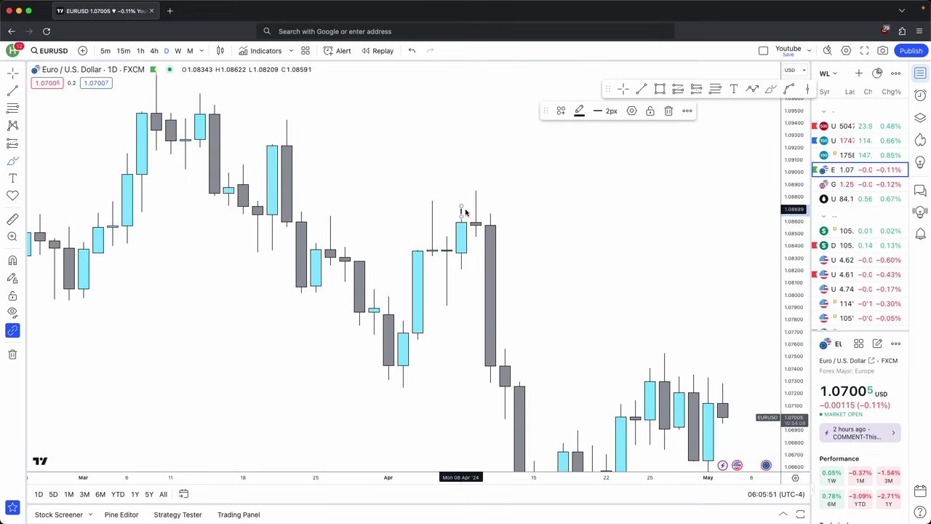
pyautogui.moveTo(461, 187); pyautogui.dragTo(490, 191)
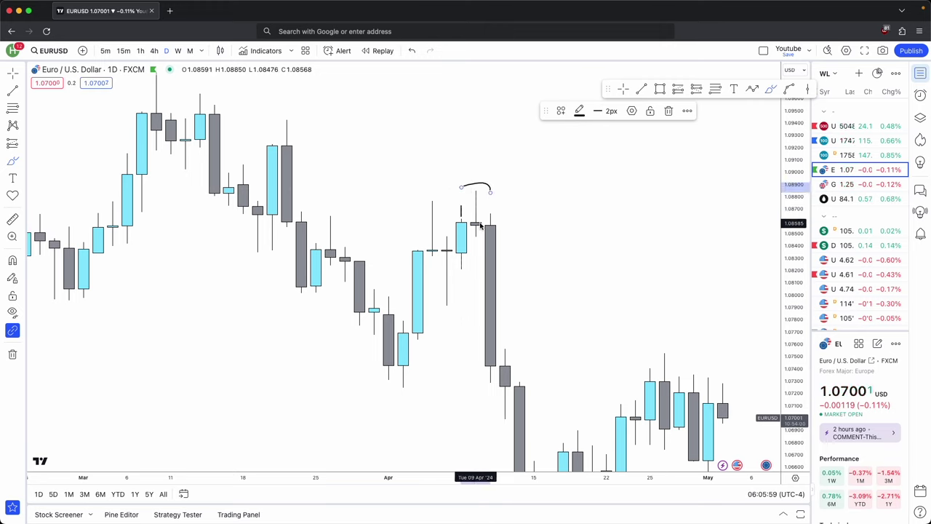
pyautogui.moveTo(490, 210); pyautogui.dragTo(505, 212)
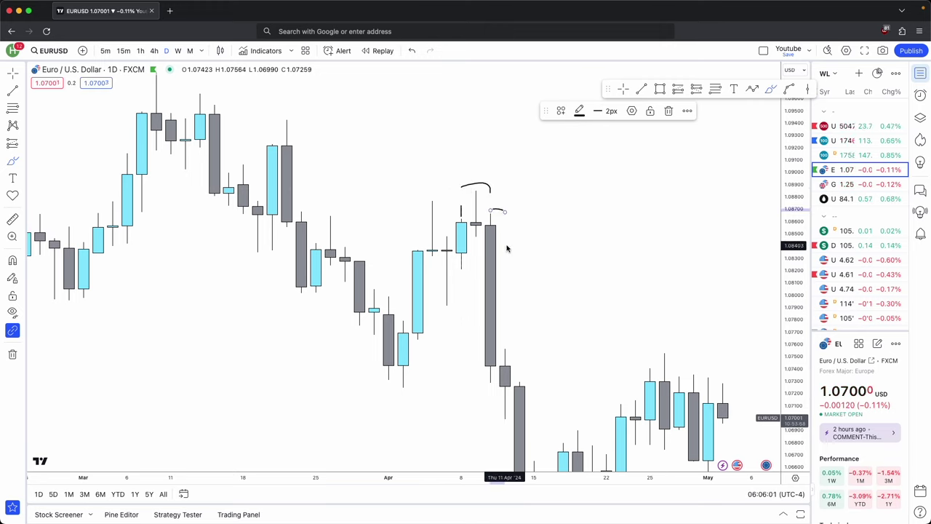
pyautogui.press('super+z')
pyautogui.press('super+z')
pyautogui.press('super+z')
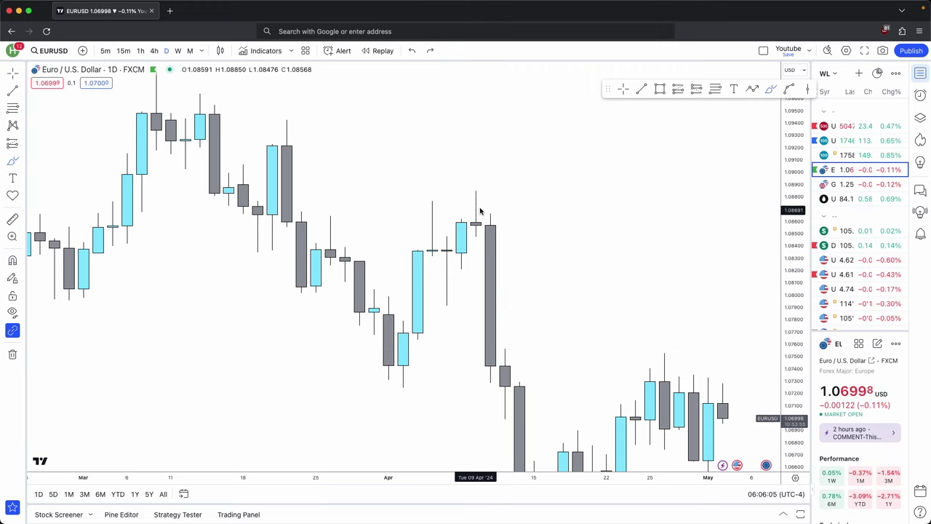
pyautogui.moveTo(476, 218); pyautogui.dragTo(476, 181)
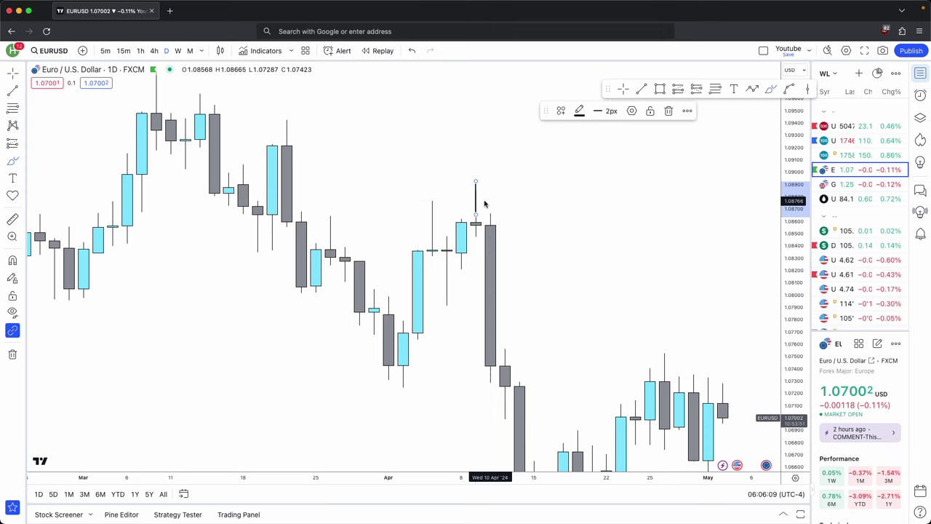
pyautogui.press('super+z')
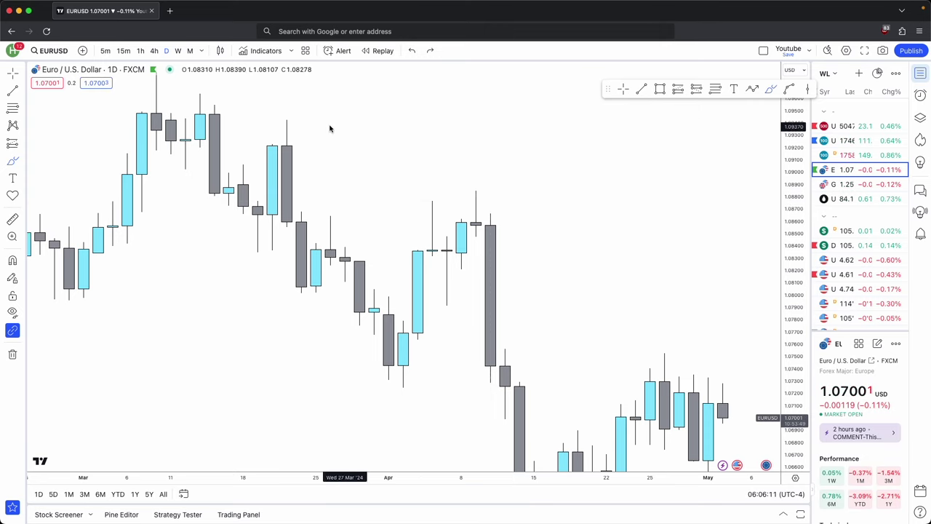
# Step: Brush temporary marks under the three candles forming the 2 April swing low, and undo them
pyautogui.moveTo(797, 283); pyautogui.dragTo(798, 303)
pyautogui.moveTo(387, 376)
pyautogui.mouseDown()
pyautogui.moveTo(389, 386)
pyautogui.moveTo(416, 391)
pyautogui.mouseUp()
pyautogui.moveTo(418, 339); pyautogui.dragTo(418, 359)
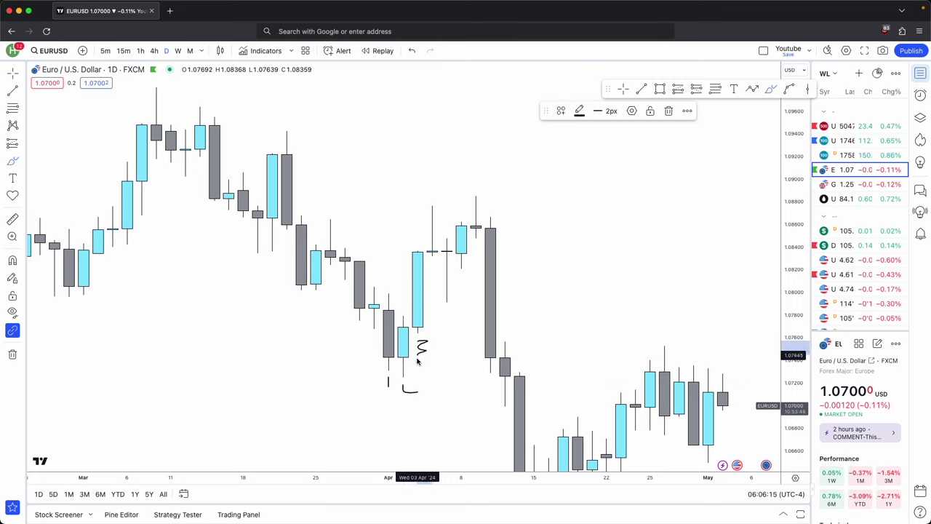
pyautogui.press('super+z')
pyautogui.press('super+z')
pyautogui.press('super+z')
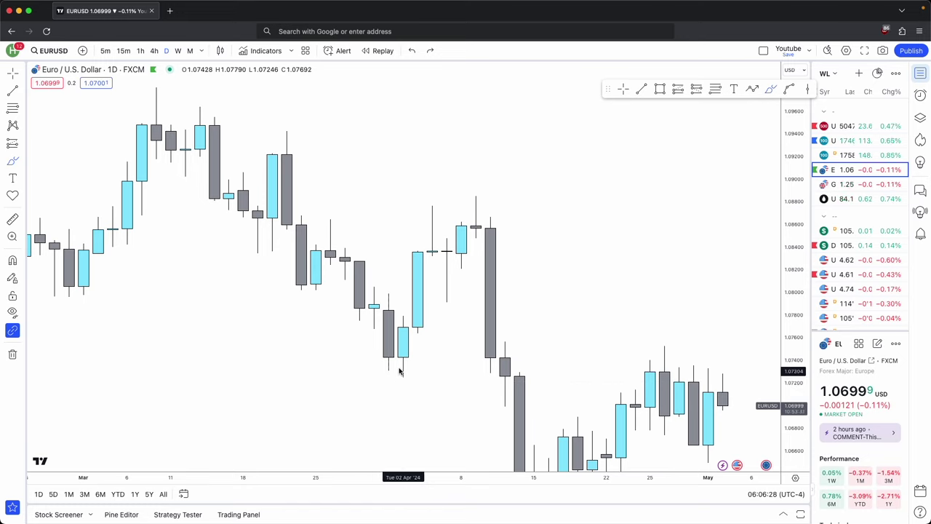
pyautogui.moveTo(389, 381); pyautogui.dragTo(416, 366)
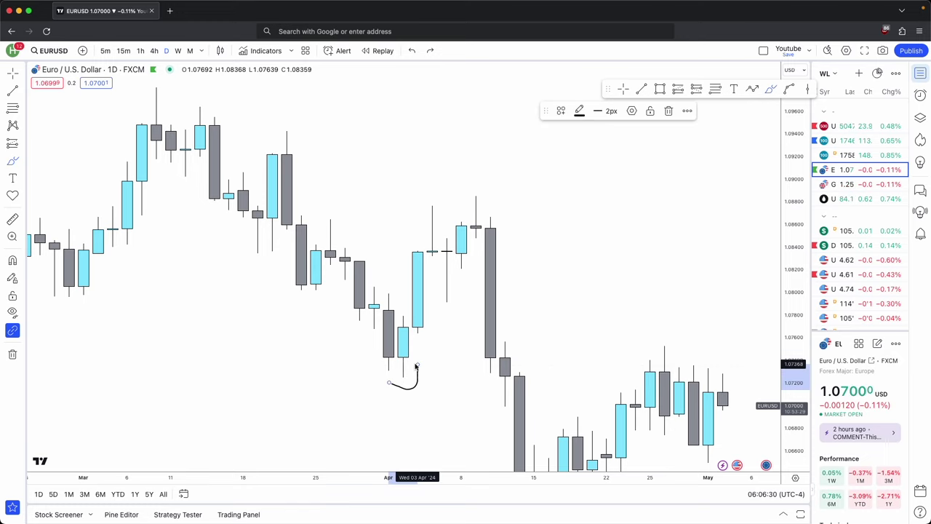
pyautogui.press('super+z')
# Step: Draw short red horizontal lines from the 9 April swing high and the 2 April swing low
pyautogui.click(641, 90)
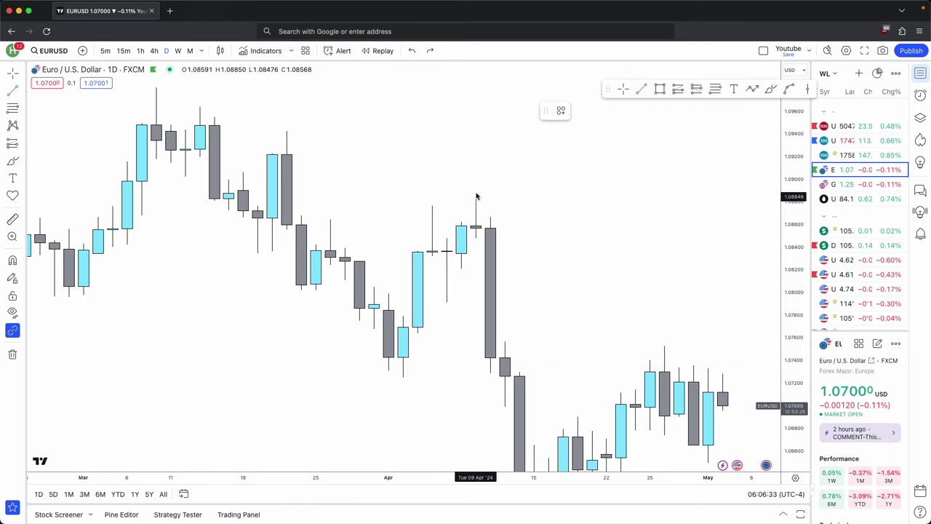
pyautogui.click(476, 196)
pyautogui.keyDown('shift'); pyautogui.click(548, 196); pyautogui.keyUp('shift')
pyautogui.click(578, 113)
pyautogui.click(580, 149)
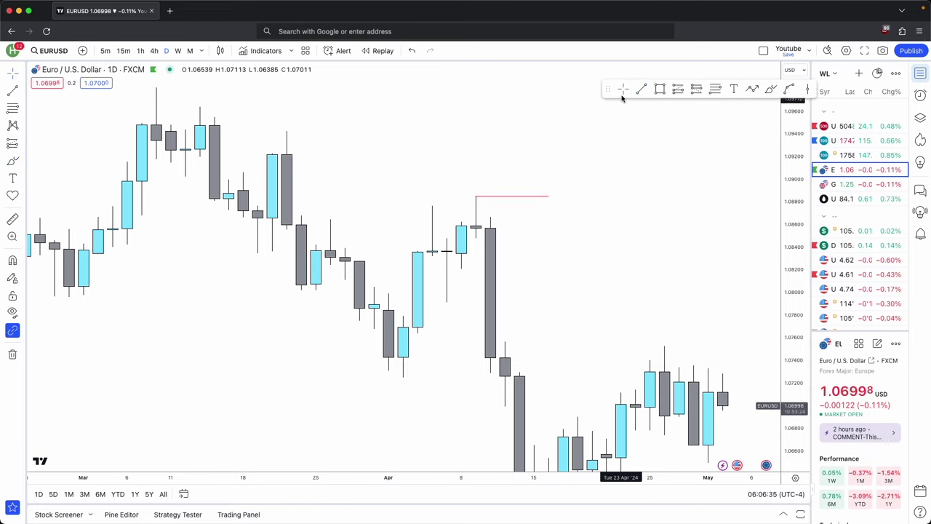
pyautogui.moveTo(401, 377); pyautogui.dragTo(447, 377)
pyautogui.click(563, 199)
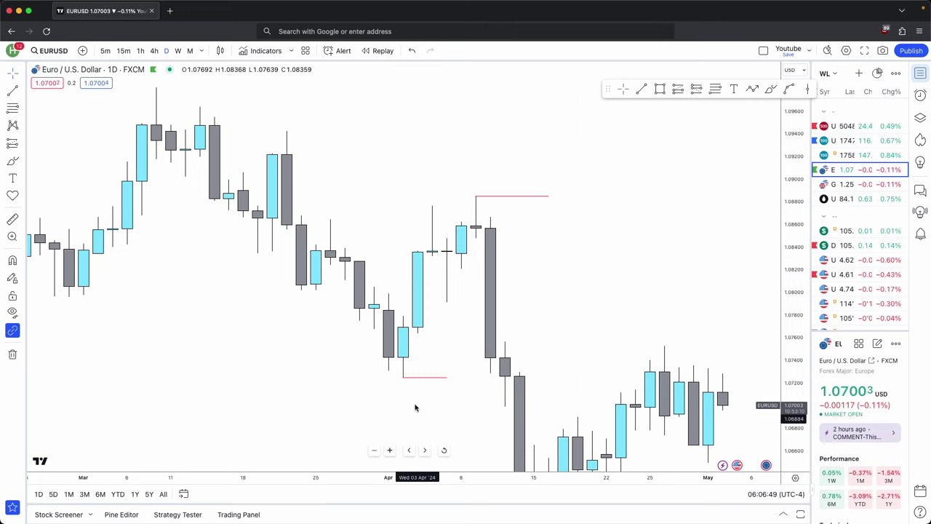
# Step: Add a pink rectangle zone between about 1.0865 and 1.0920, starting at the 21 March candle and extending past the 9 April high
pyautogui.moveTo(399, 382); pyautogui.dragTo(418, 354)
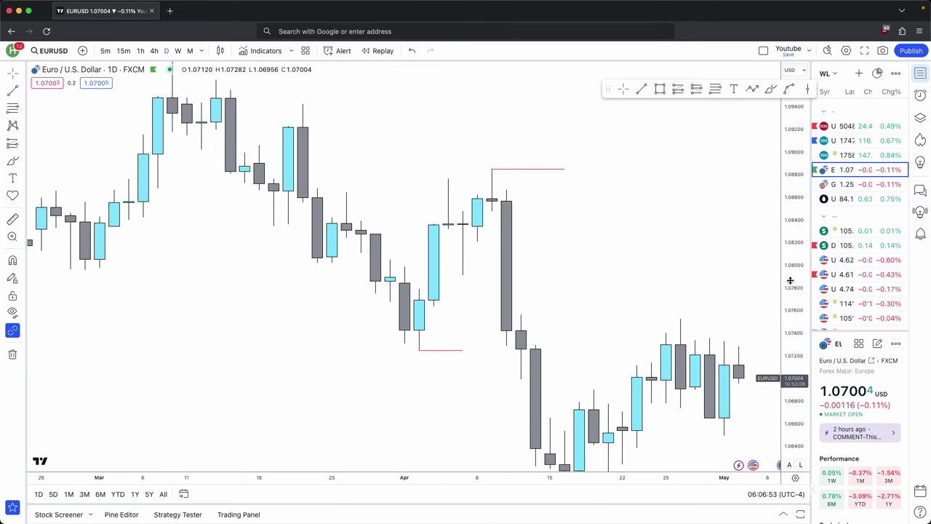
pyautogui.moveTo(789, 281); pyautogui.dragTo(790, 416)
pyautogui.scroll(-2, 601, 240)
pyautogui.scroll(-1, 601, 240)
pyautogui.click(660, 88)
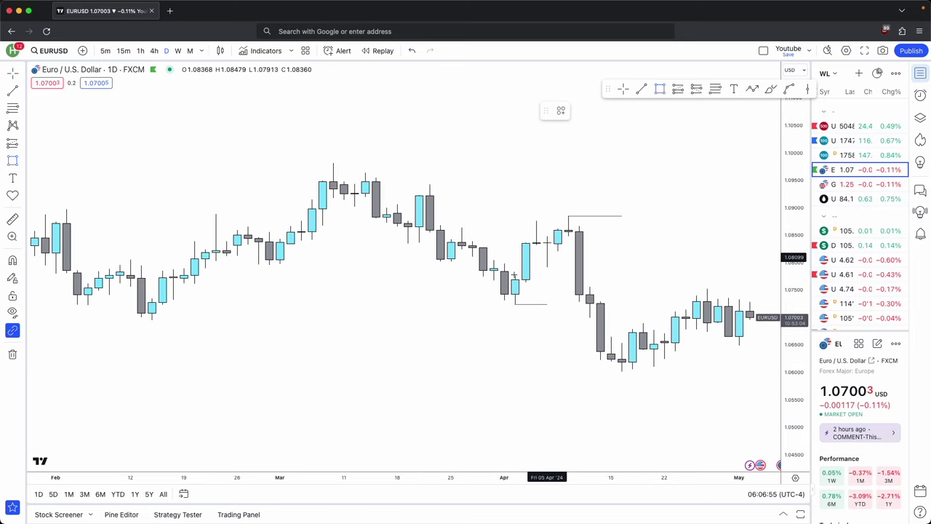
pyautogui.keyDown('super'); pyautogui.click(419, 227); pyautogui.keyUp('super')
pyautogui.keyDown('super'); pyautogui.click(418, 195); pyautogui.keyUp('super')
pyautogui.moveTo(418, 211)
pyautogui.mouseDown()
pyautogui.moveTo(634, 226)
pyautogui.moveTo(614, 245)
pyautogui.mouseUp()
pyautogui.click(623, 249)
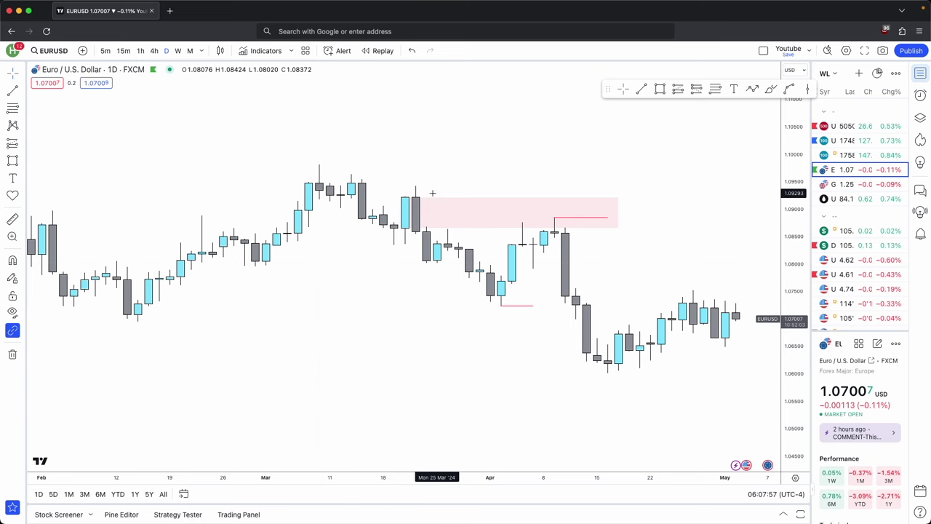
# Step: Brush a path tracing the decline from the March high to the mid-April low, and undo it
pyautogui.scroll(-3, 284, 142)
pyautogui.scroll(-2, 284, 142)
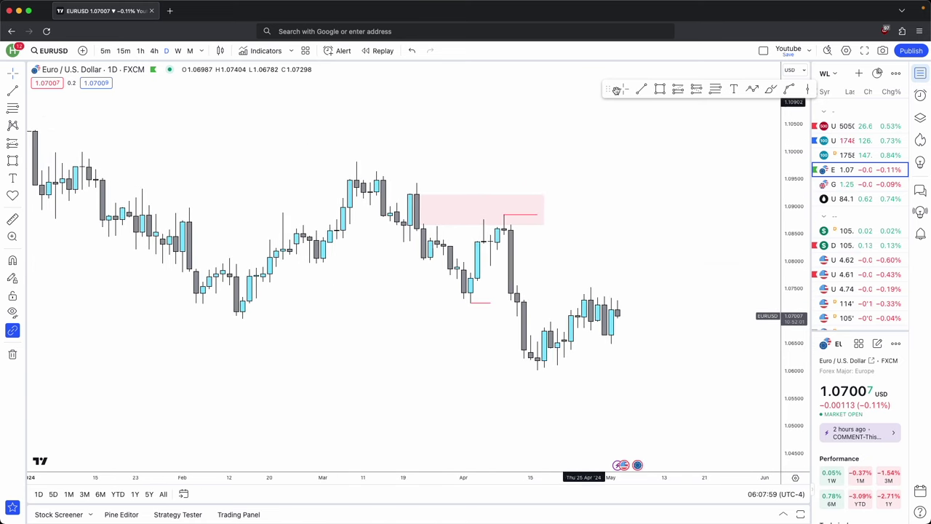
pyautogui.moveTo(343, 154)
pyautogui.mouseDown()
pyautogui.moveTo(456, 311)
pyautogui.moveTo(556, 350)
pyautogui.mouseUp()
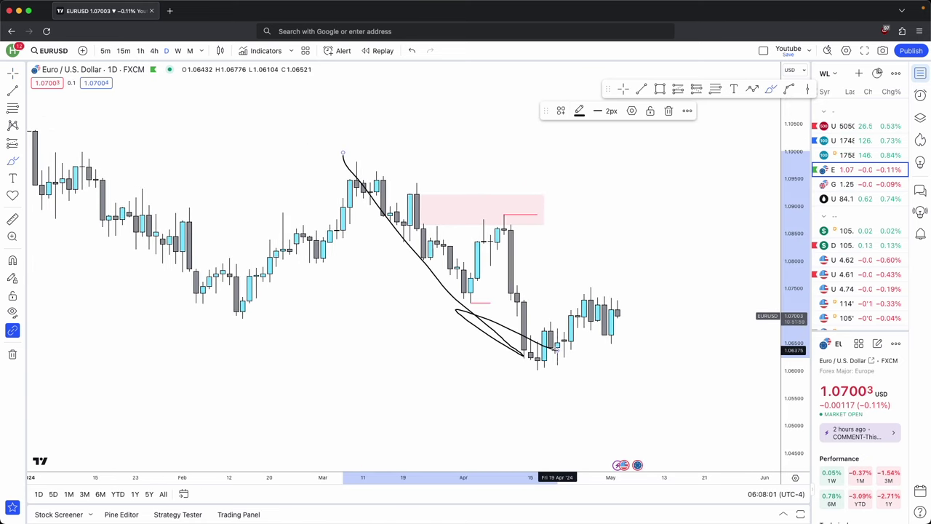
pyautogui.press('super+z')
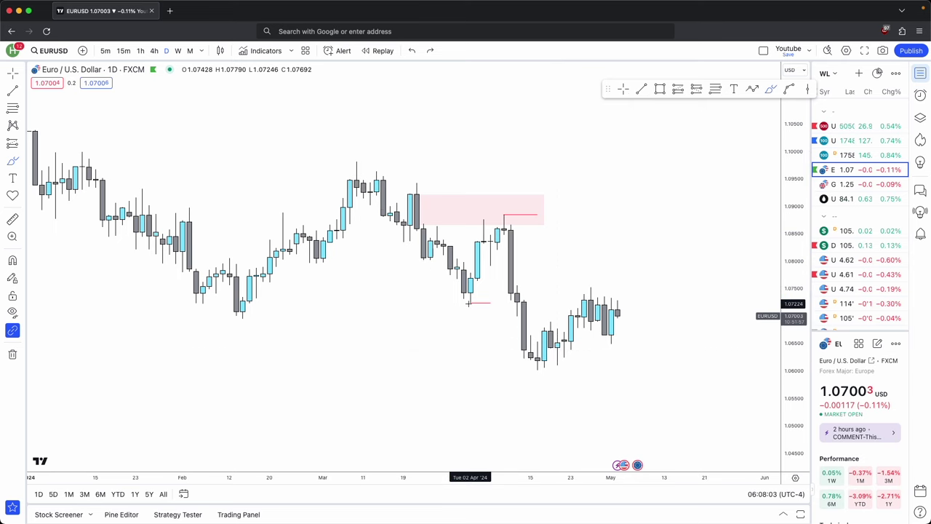
# Step: Underline and circle the successive lower lows from mid-March to 2 April with the brush, and undo these marks
pyautogui.moveTo(474, 303); pyautogui.dragTo(499, 302)
pyautogui.moveTo(425, 262)
pyautogui.mouseDown()
pyautogui.moveTo(444, 262)
pyautogui.moveTo(425, 245)
pyautogui.mouseUp()
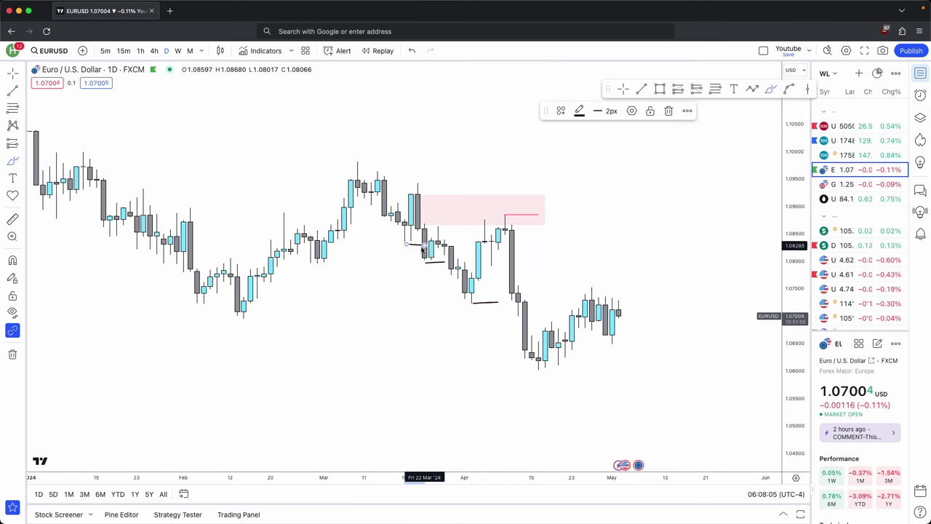
pyautogui.moveTo(457, 297); pyautogui.dragTo(459, 291)
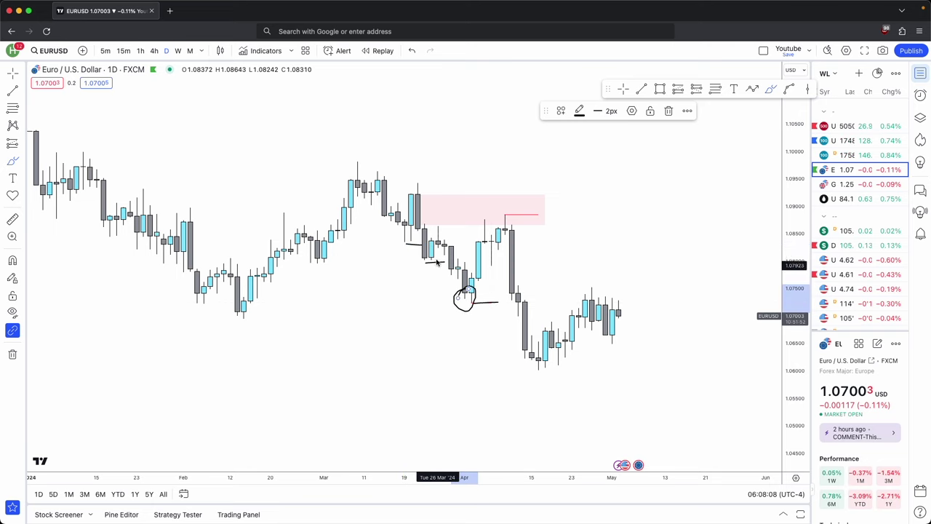
pyautogui.moveTo(435, 255); pyautogui.dragTo(383, 215)
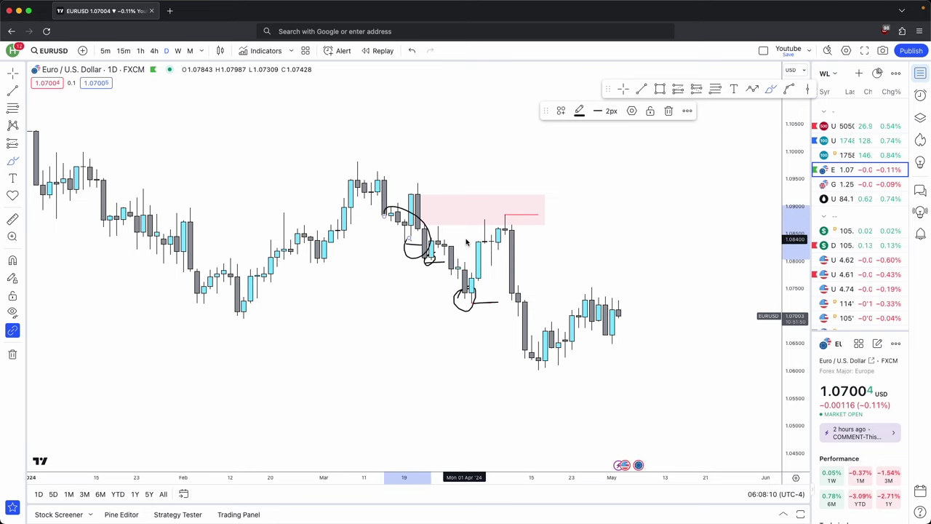
pyautogui.press('super+z')
pyautogui.press('super+z')
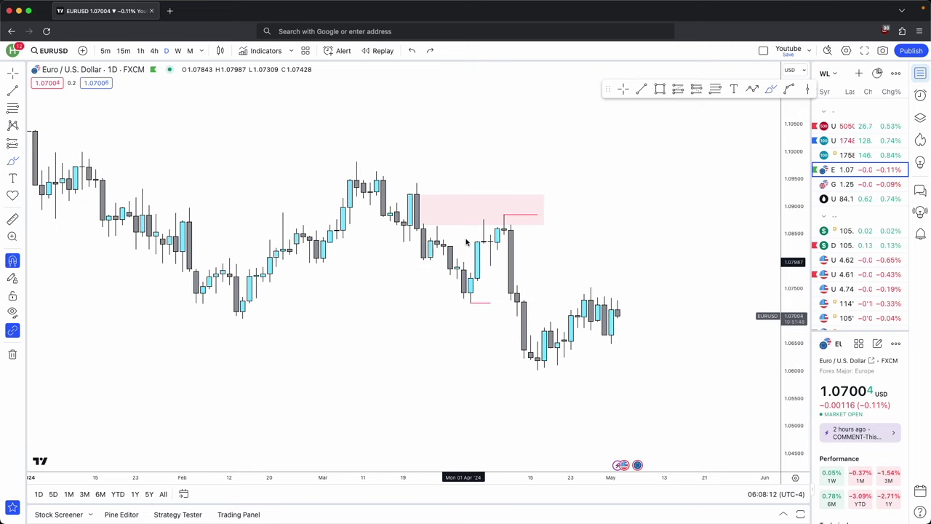
# Step: Brush over the drop from the 9 April high and along the pink zone's upper and lower edges, undoing every stroke
pyautogui.moveTo(502, 222)
pyautogui.mouseDown()
pyautogui.moveTo(557, 407)
pyautogui.moveTo(561, 396)
pyautogui.mouseUp()
pyautogui.press('super+z')
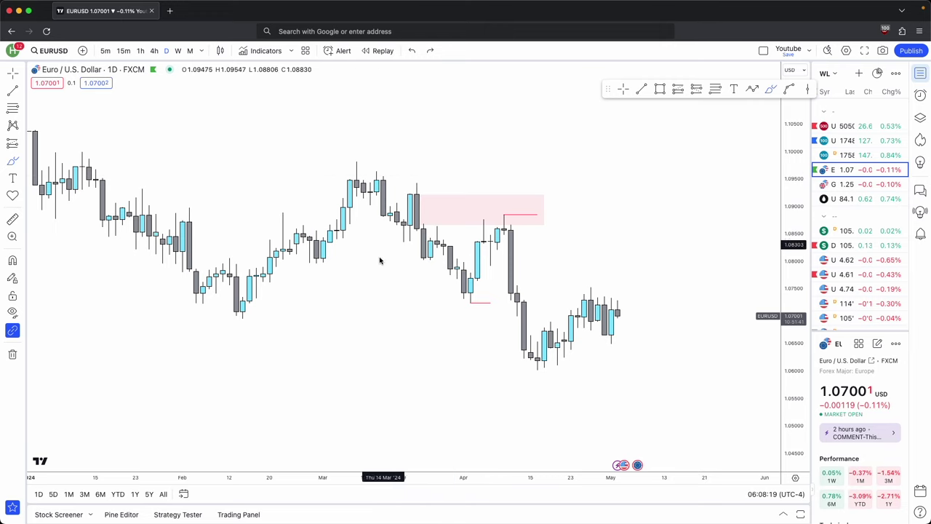
pyautogui.moveTo(413, 222); pyautogui.dragTo(531, 216)
pyautogui.moveTo(399, 198); pyautogui.dragTo(546, 197)
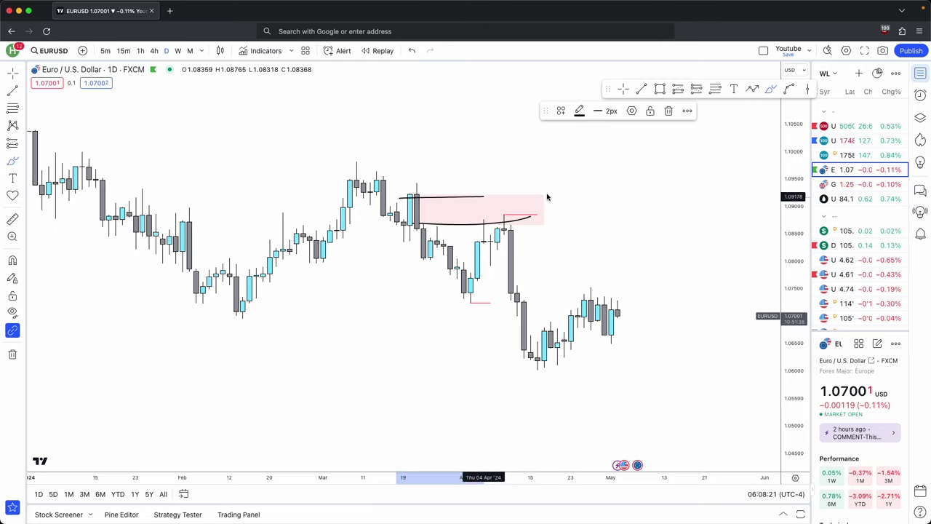
pyautogui.press('super+z')
pyautogui.press('super+z')
# Step: Brush an arc over the 9 April high and a path down through the 2 April low's level, and undo both
pyautogui.moveTo(495, 218)
pyautogui.mouseDown()
pyautogui.moveTo(522, 226)
pyautogui.moveTo(509, 297)
pyautogui.mouseUp()
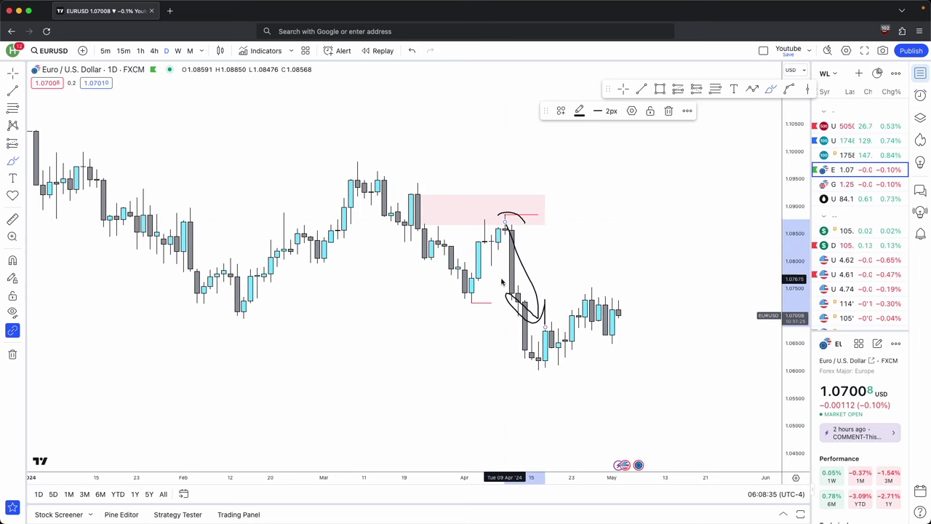
pyautogui.press('super+z')
pyautogui.press('super+z')
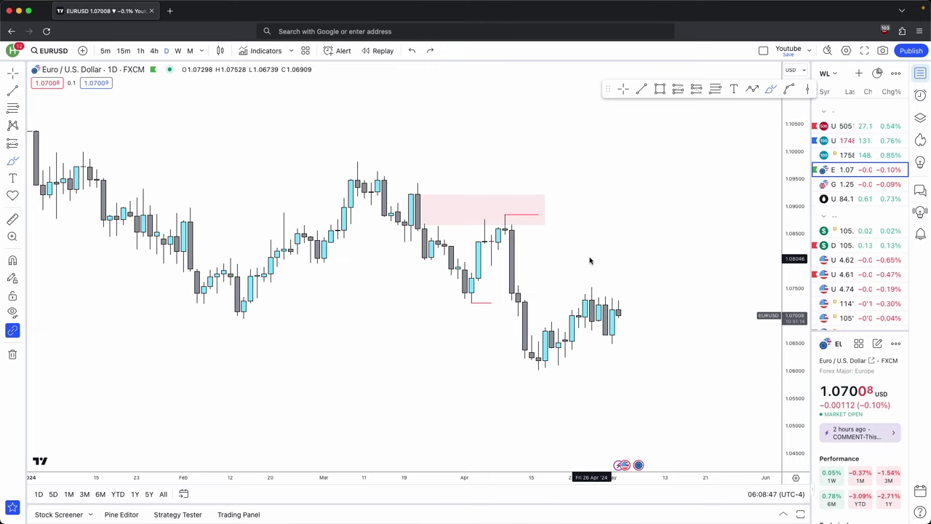
pyautogui.moveTo(653, 345); pyautogui.dragTo(429, 186)
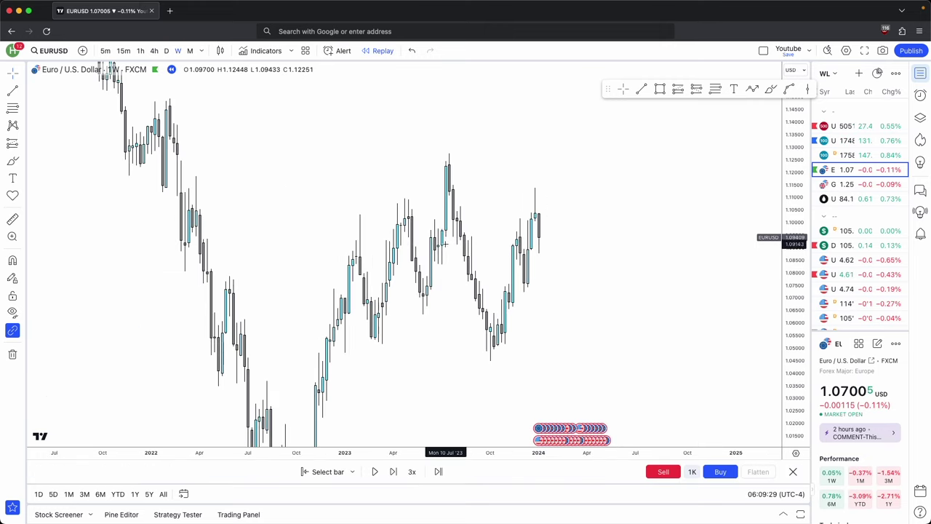
# Step: Review the weekly swings and switch the EURUSD chart to the monthly timeframe
pyautogui.scroll(2, 433, 227)
pyautogui.moveTo(431, 225); pyautogui.dragTo(609, 204)
pyautogui.scroll(3, 525, 190)
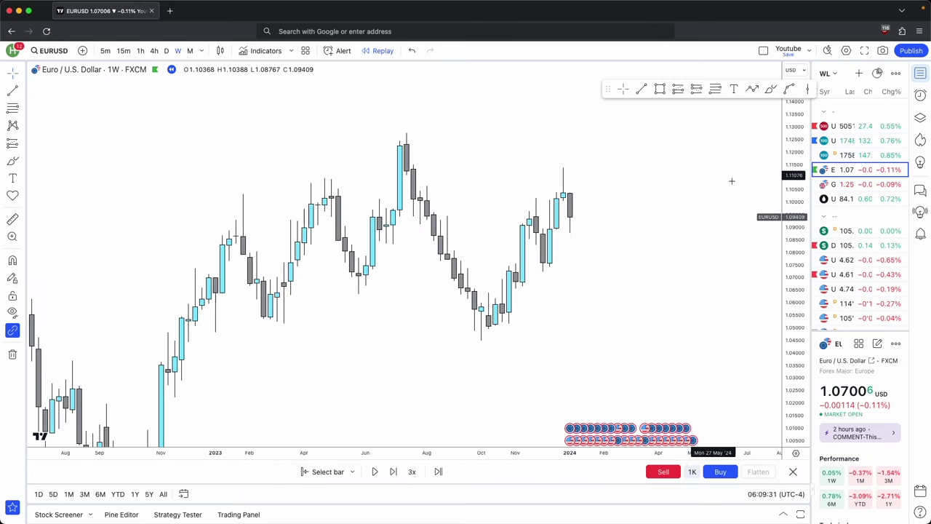
pyautogui.scroll(-3, 733, 180)
pyautogui.moveTo(793, 209); pyautogui.dragTo(789, 332)
pyautogui.click(189, 50)
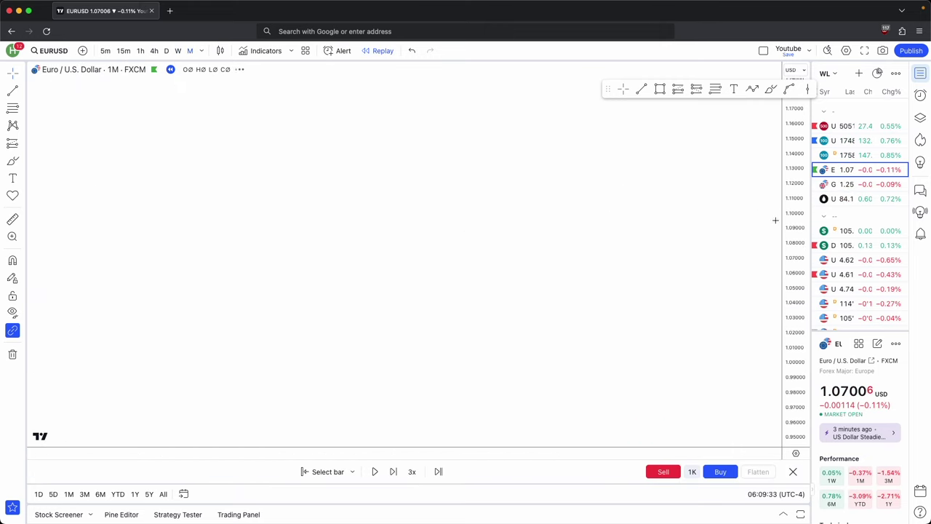
pyautogui.moveTo(716, 385); pyautogui.dragTo(602, 384)
pyautogui.moveTo(793, 309); pyautogui.dragTo(793, 95)
# Step: Brush a down-up-down path from the 2021 high with marks across its swing levels, and undo every stroke
pyautogui.click(771, 89)
pyautogui.moveTo(380, 109)
pyautogui.mouseDown()
pyautogui.moveTo(461, 344)
pyautogui.moveTo(549, 194)
pyautogui.moveTo(677, 444)
pyautogui.mouseUp()
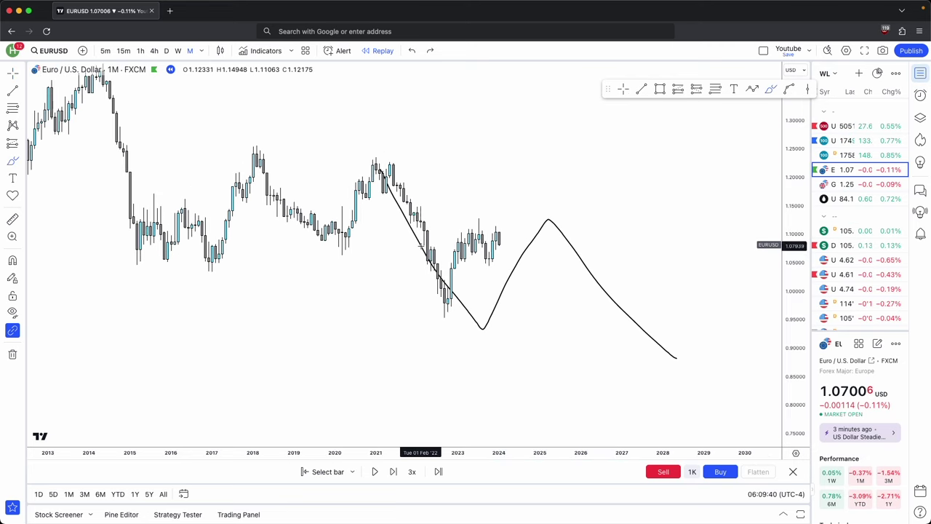
pyautogui.moveTo(422, 247); pyautogui.dragTo(619, 243)
pyautogui.moveTo(414, 228); pyautogui.dragTo(642, 215)
pyautogui.moveTo(483, 333); pyautogui.dragTo(560, 334)
pyautogui.moveTo(551, 346)
pyautogui.mouseDown()
pyautogui.moveTo(563, 320)
pyautogui.moveTo(579, 344)
pyautogui.mouseUp()
pyautogui.press('super+z')
pyautogui.press('super+z')
pyautogui.press('super+z')
pyautogui.press('super+z')
pyautogui.press('super+z')
pyautogui.press('super+z')
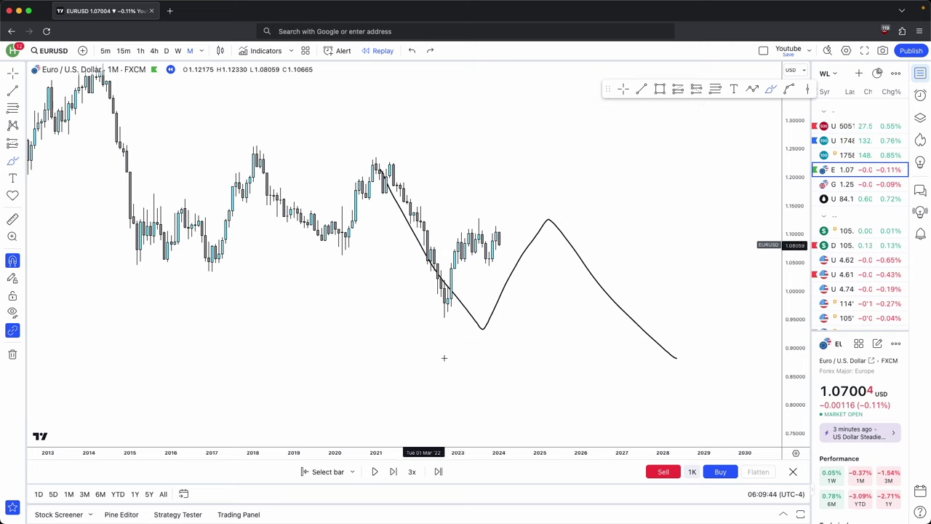
# Step: Draw a thin rectangle zone at about 1.11 from February 2022 to February 2024 on the monthly chart
pyautogui.moveTo(792, 237); pyautogui.dragTo(791, 296)
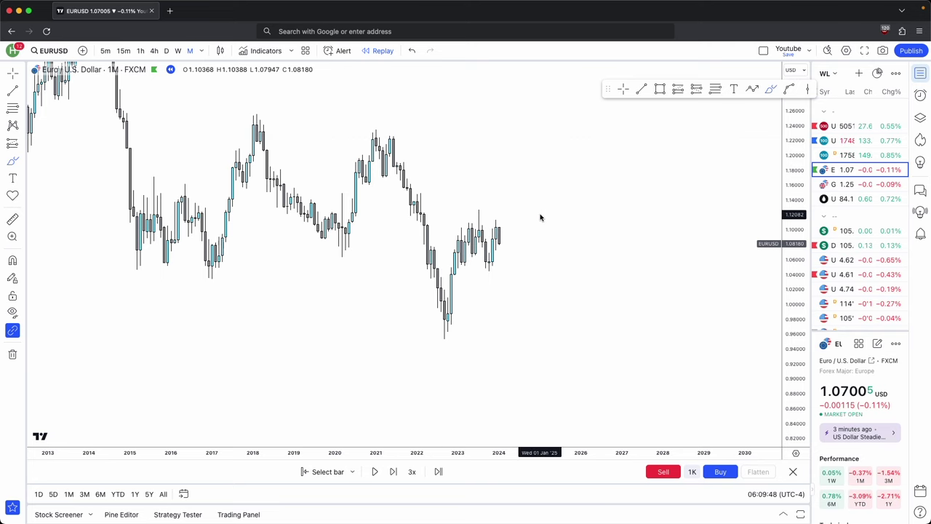
pyautogui.click(659, 89)
pyautogui.click(423, 224)
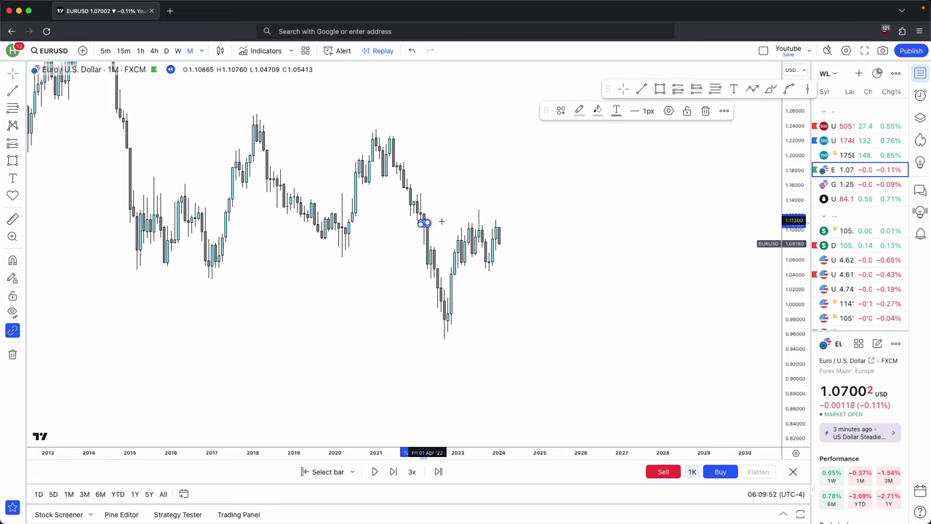
pyautogui.moveTo(794, 283); pyautogui.dragTo(794, 131)
pyautogui.moveTo(416, 221); pyautogui.dragTo(414, 225)
pyautogui.moveTo(423, 193); pyautogui.dragTo(499, 193)
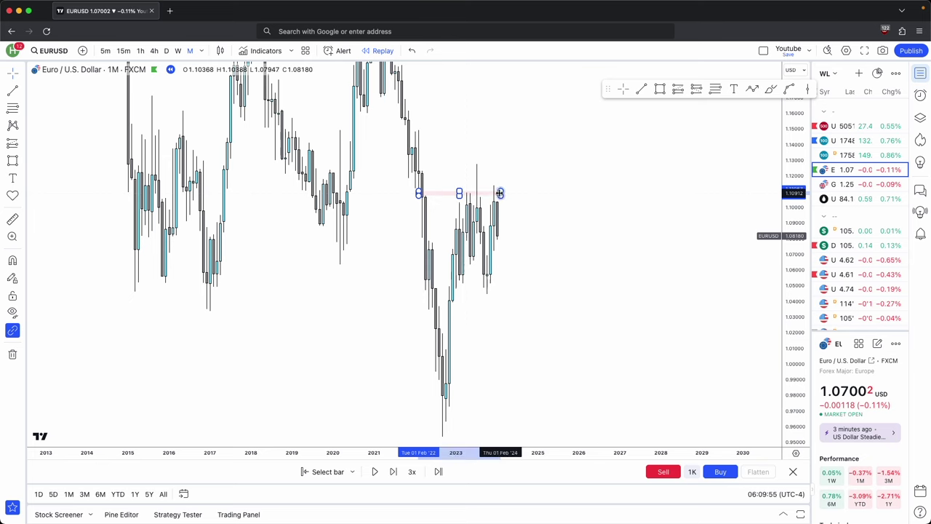
# Step: Draw a short horizontal line at about 1.0635 under the mid-2023 candles, and delete it together with the zone
pyautogui.click(641, 89)
pyautogui.click(485, 258)
pyautogui.click(610, 158)
pyautogui.moveTo(566, 286); pyautogui.dragTo(320, 64)
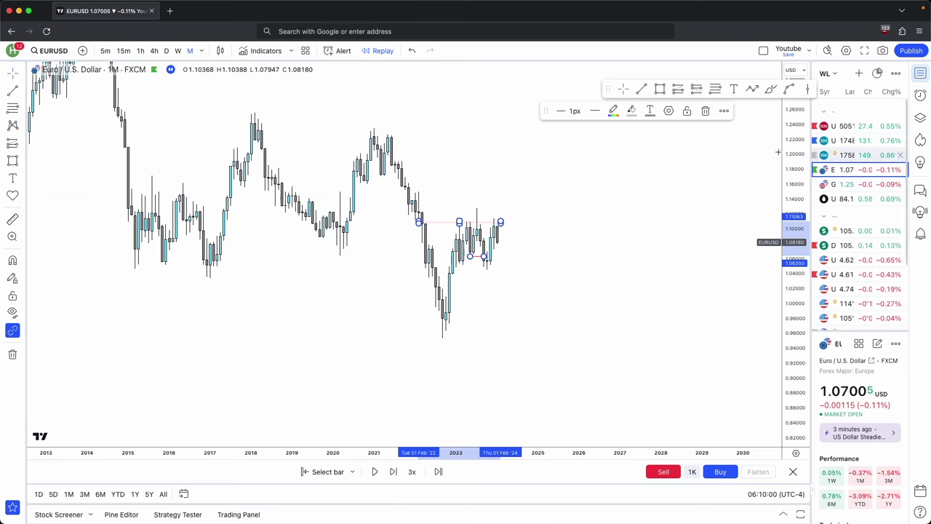
pyautogui.click(704, 111)
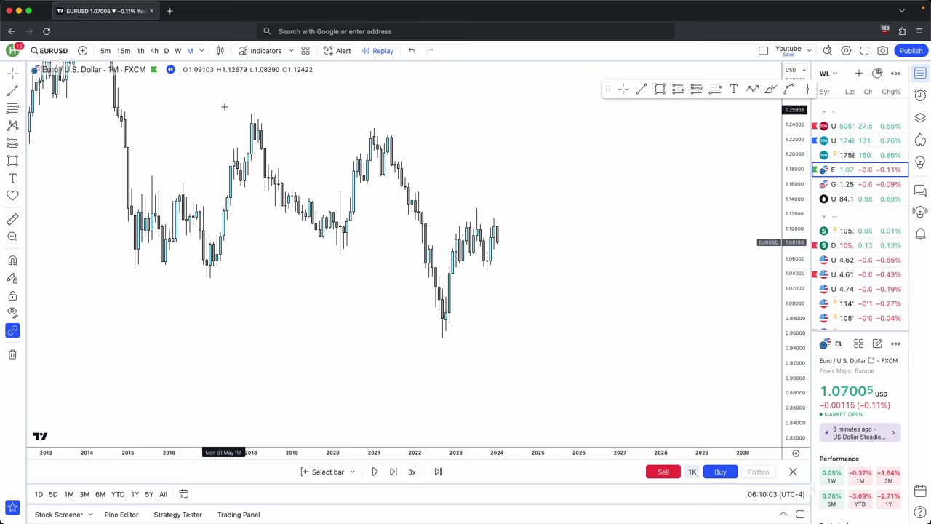
# Step: Switch to the weekly timeframe and draw a rectangle zone from July 2023 to early January 2024, about 1.105 to 1.11
pyautogui.click(177, 50)
pyautogui.scroll(6, 698, 296)
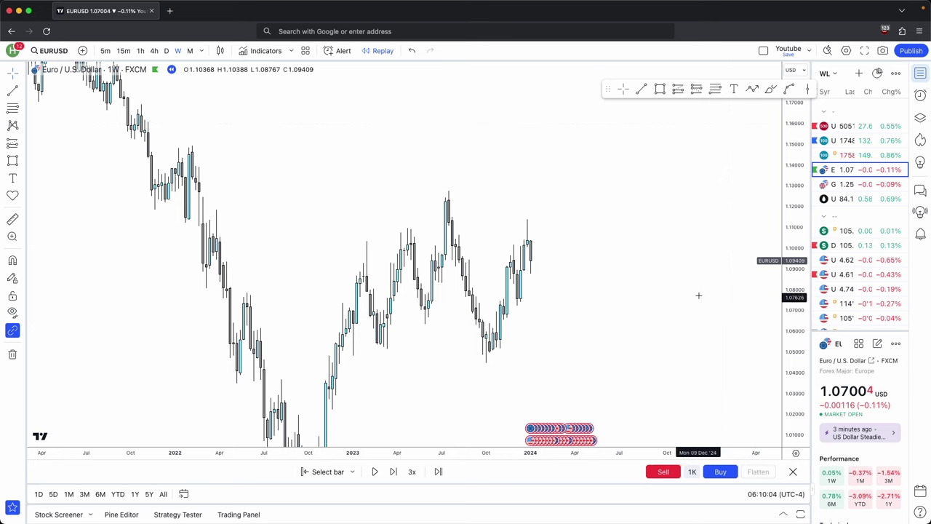
pyautogui.click(660, 89)
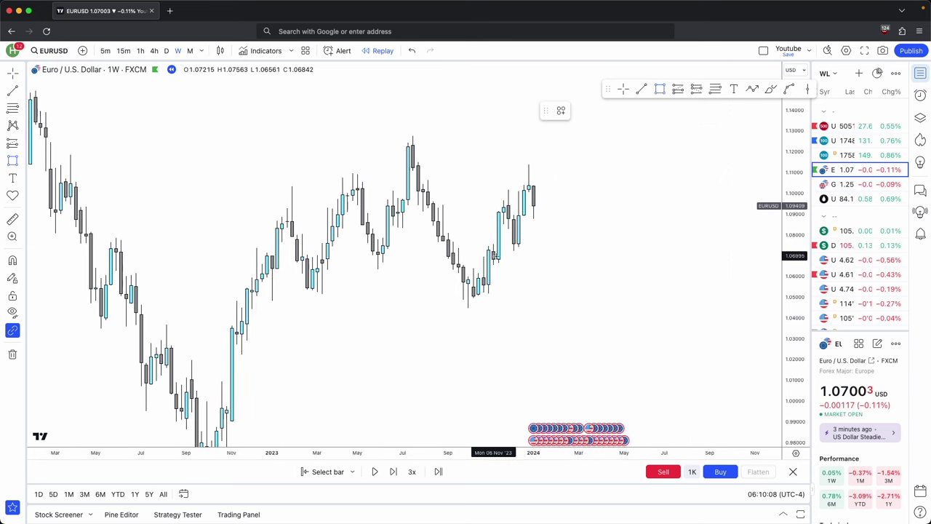
pyautogui.click(413, 172)
pyautogui.click(538, 183)
pyautogui.moveTo(602, 214); pyautogui.dragTo(600, 256)
pyautogui.moveTo(795, 304); pyautogui.dragTo(796, 208)
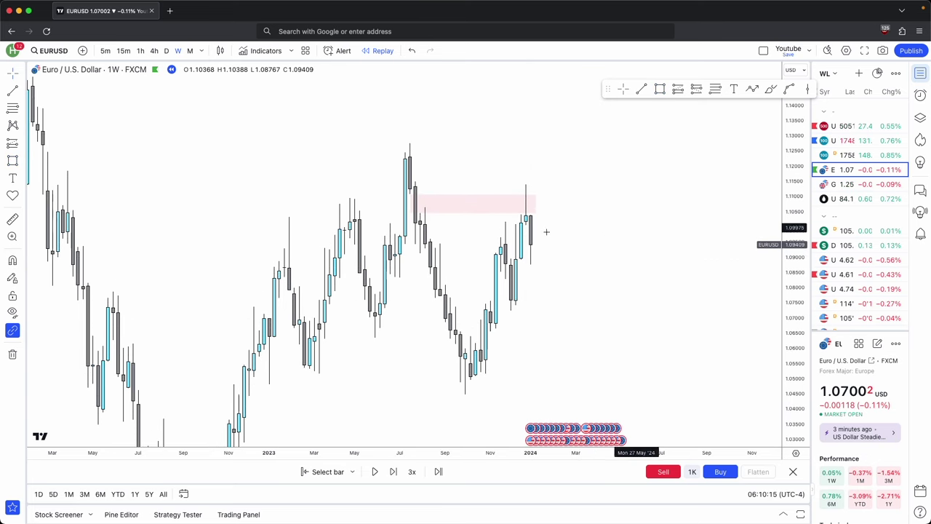
pyautogui.click(427, 193)
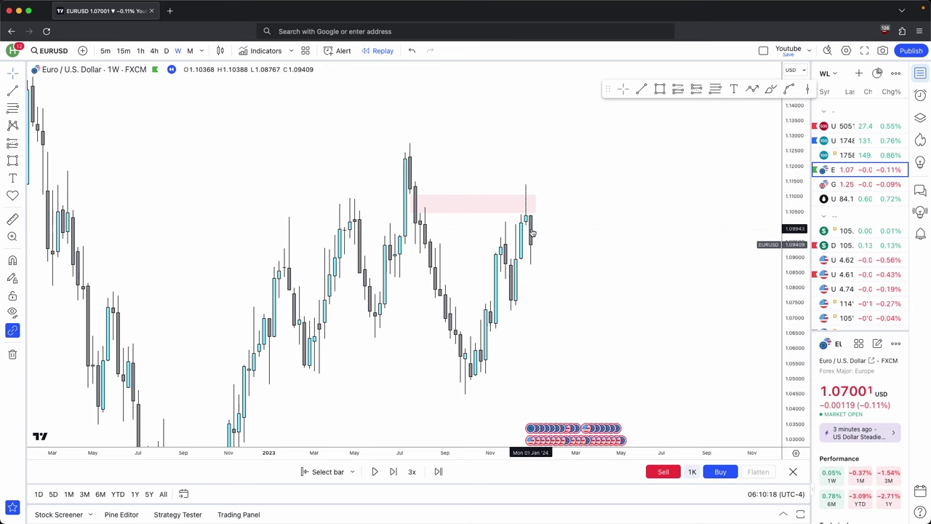
# Step: Draw a dashed arc above the late-December 2023 swing high
pyautogui.scroll(3, 530, 228)
pyautogui.moveTo(795, 291); pyautogui.dragTo(795, 196)
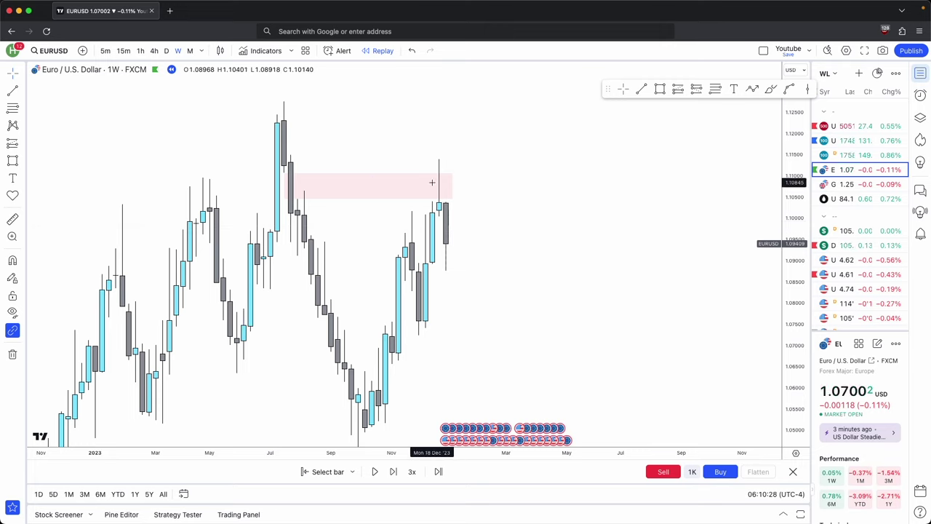
pyautogui.click(789, 88)
pyautogui.click(411, 151)
pyautogui.click(459, 148)
pyautogui.moveTo(437, 156); pyautogui.dragTo(439, 136)
pyautogui.click(505, 193)
pyautogui.click(458, 150)
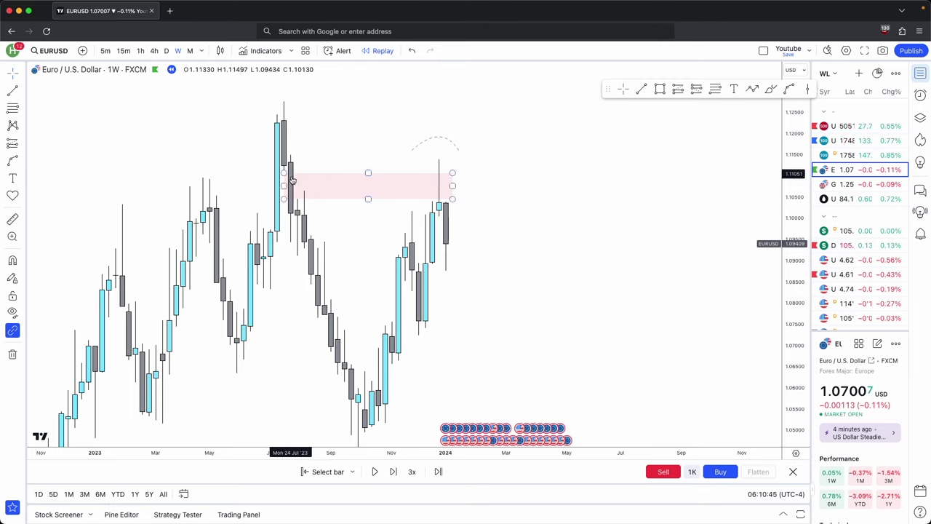
# Step: Draw a horizontal trend line from the late-December 2023 wick high to about mid-March 2024
pyautogui.click(643, 90)
pyautogui.keyDown('super'); pyautogui.click(439, 158); pyautogui.keyUp('super')
pyautogui.keyDown('shift'); pyautogui.click(525, 159); pyautogui.keyUp('shift')
pyautogui.click(555, 199)
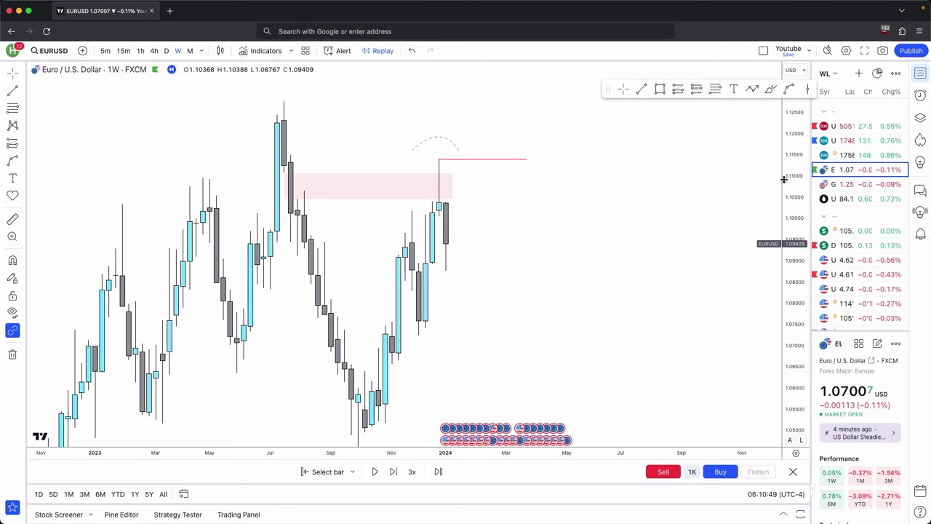
# Step: Draw an arrow rising from about 1.09 to 1.125 through the swing-high line, and delete it
pyautogui.moveTo(784, 179); pyautogui.dragTo(783, 254)
pyautogui.click(734, 90)
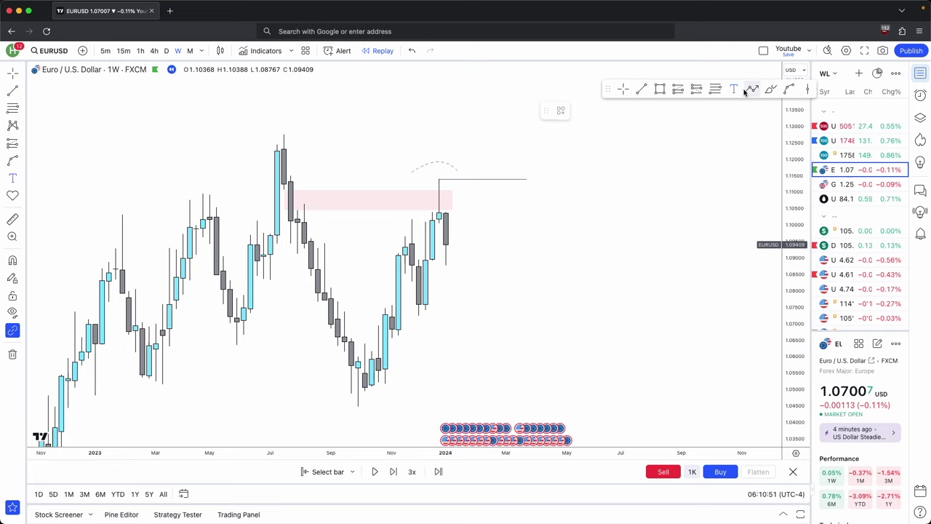
pyautogui.click(750, 90)
pyautogui.click(465, 255)
pyautogui.doubleClick(493, 143)
pyautogui.click(536, 214)
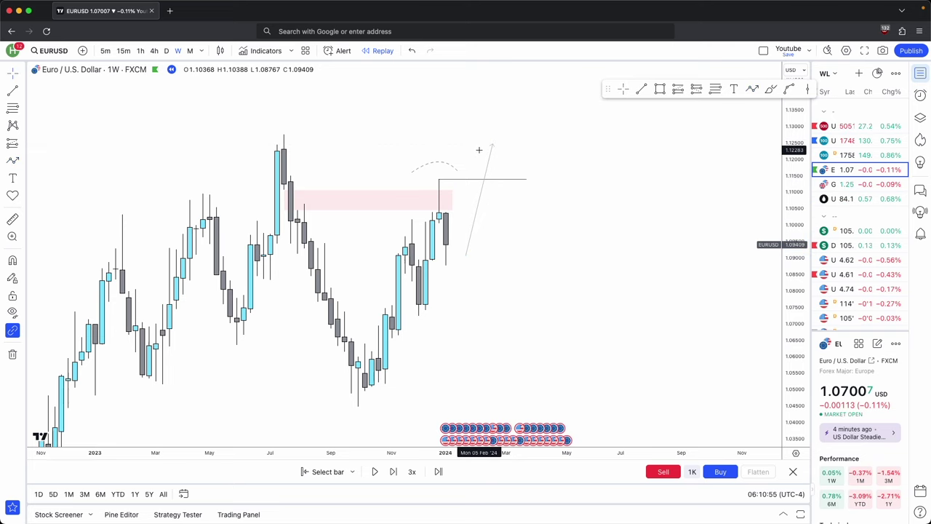
pyautogui.moveTo(451, 198); pyautogui.dragTo(471, 215)
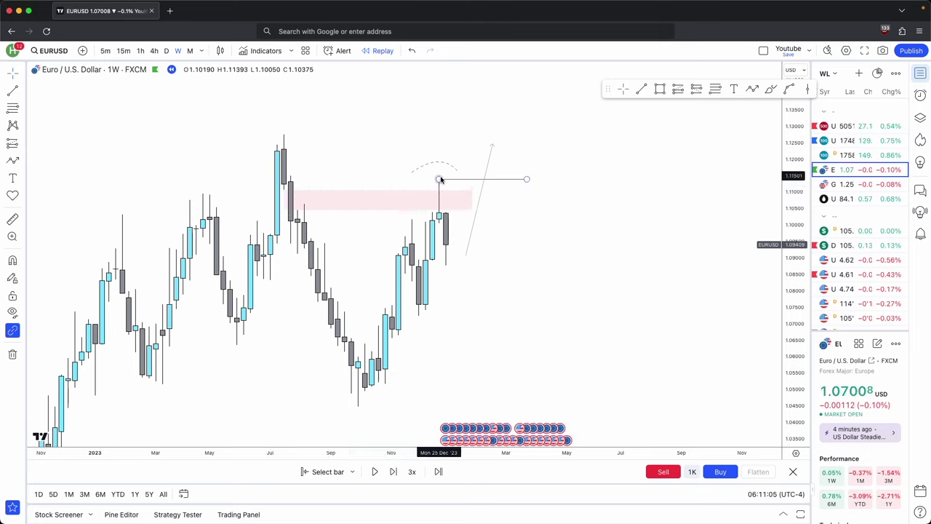
pyautogui.click(484, 207)
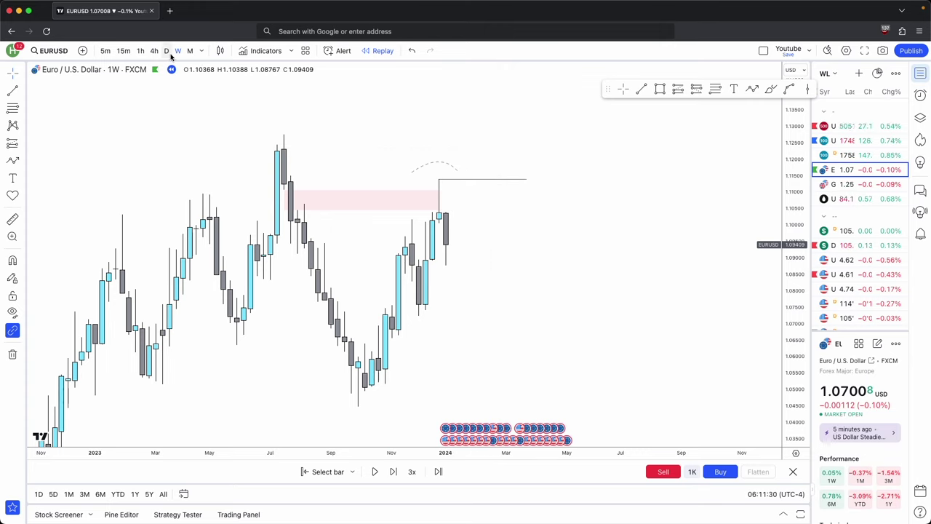
# Step: Switch to the daily timeframe and draw an arrow path rising to about 1.109 and falling to about 1.078
pyautogui.click(167, 51)
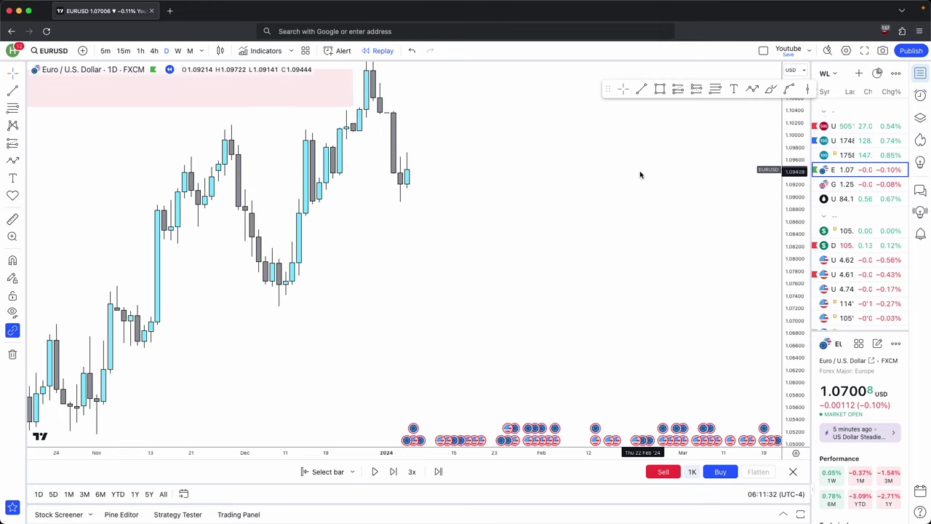
pyautogui.scroll(-5, 703, 326)
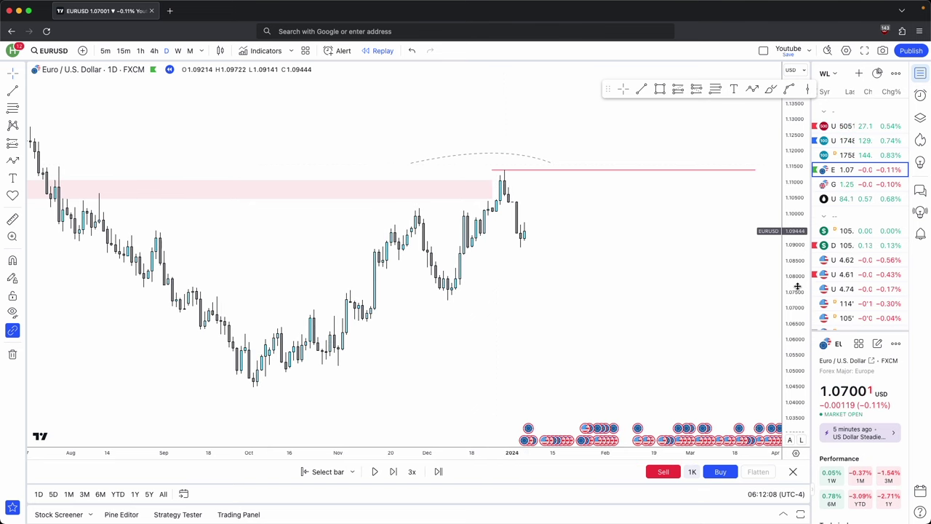
pyautogui.moveTo(797, 286); pyautogui.dragTo(797, 240)
pyautogui.moveTo(691, 254); pyautogui.dragTo(664, 245)
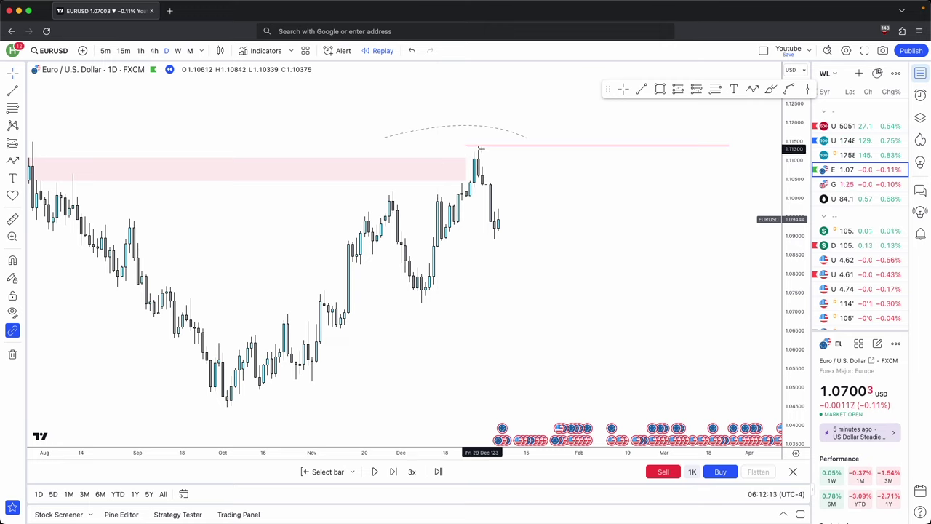
pyautogui.click(750, 90)
pyautogui.click(515, 210)
pyautogui.click(530, 163)
pyautogui.doubleClick(574, 283)
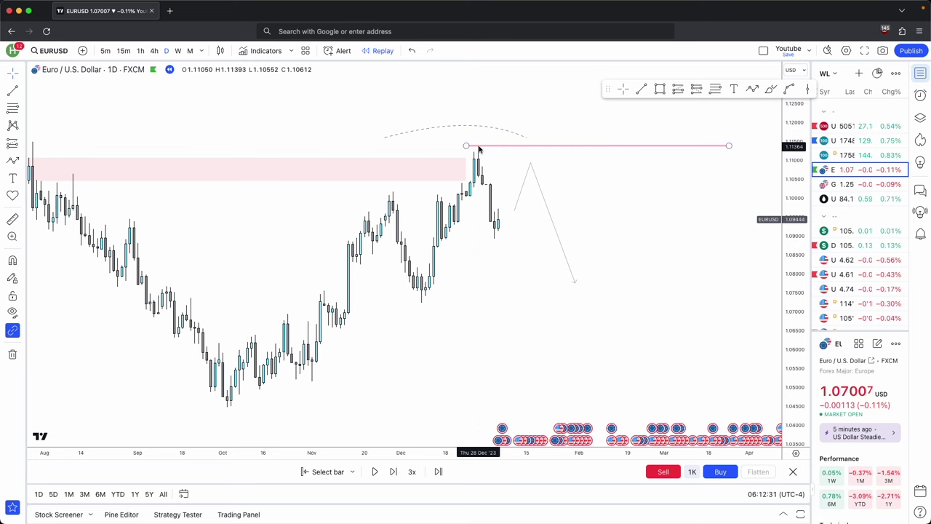
# Step: Compare the drawings on the weekly and monthly timeframes, and return to the daily timeframe
pyautogui.click(177, 50)
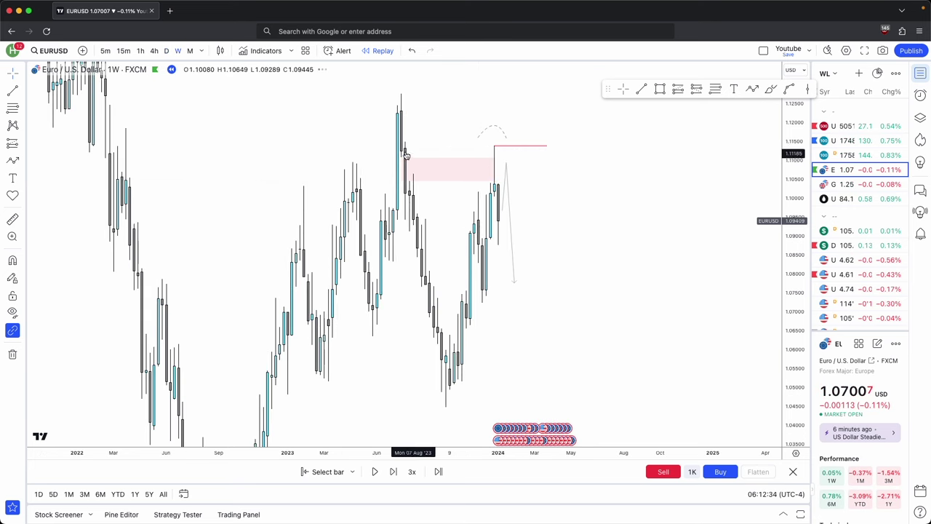
pyautogui.click(190, 50)
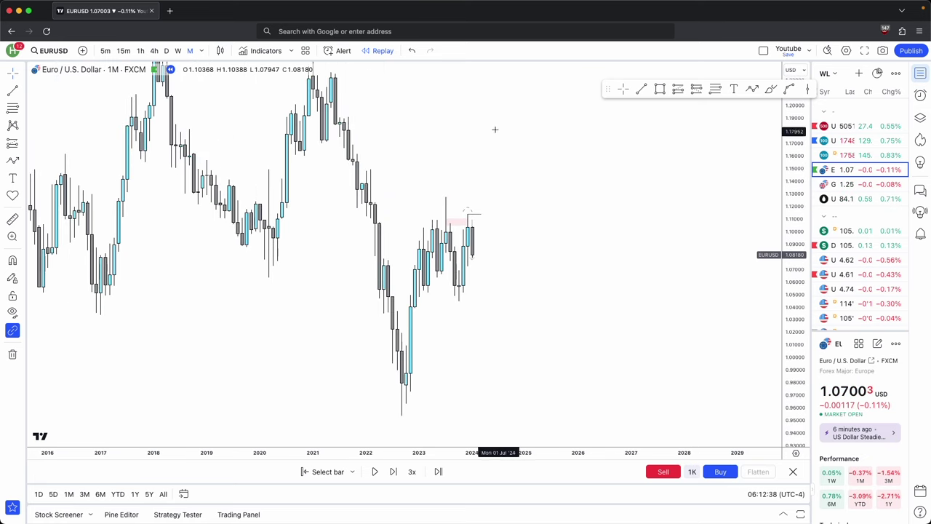
pyautogui.click(165, 50)
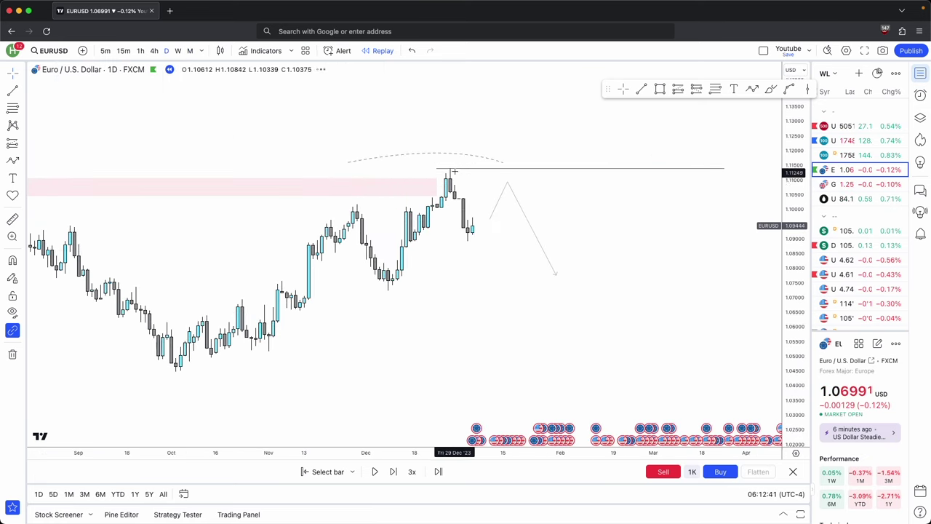
pyautogui.moveTo(791, 312); pyautogui.dragTo(785, 186)
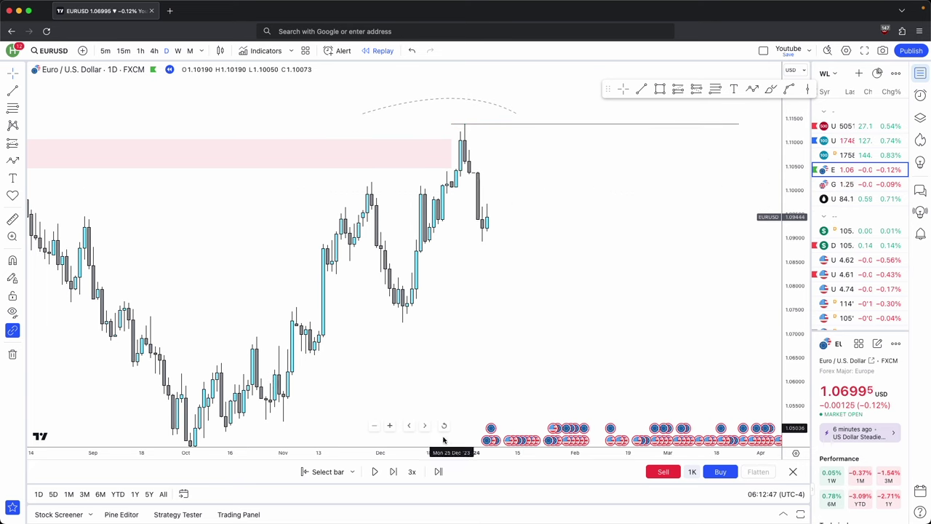
# Step: Advance the replay to 12 January 2024 and draw a zone from the early-January drop to about 9 February, 1.0965 to 1.1037
pyautogui.click(393, 471)
pyautogui.click(393, 471)
pyautogui.click(394, 471)
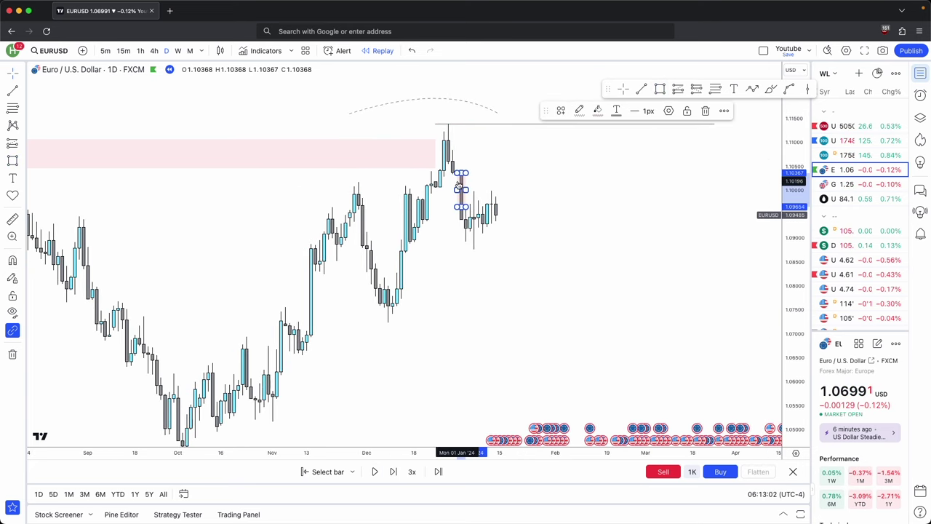
pyautogui.moveTo(462, 173); pyautogui.dragTo(582, 207)
pyautogui.hscroll(-2, 751, 266)
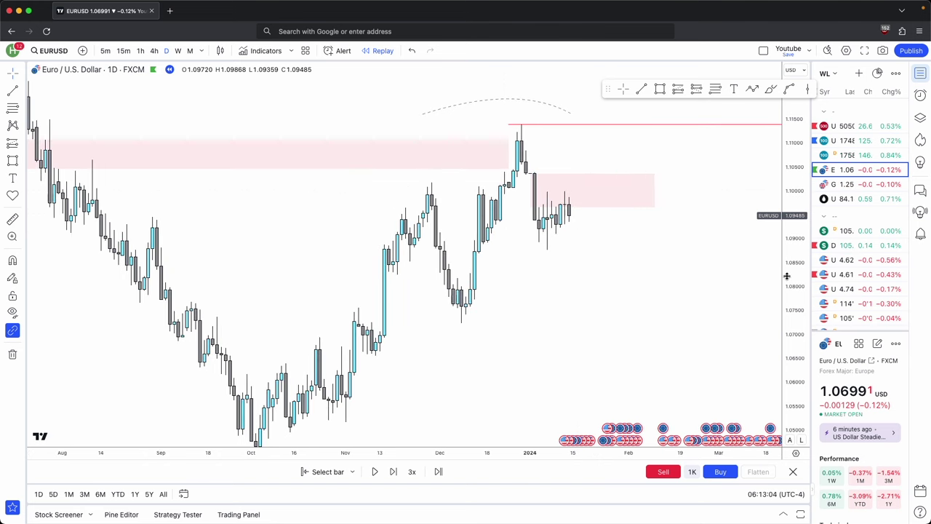
# Step: Draw short horizontal lines from the 11 January and 5 January highs at about 1.0999, and delete the 5 January one
pyautogui.scroll(2, 654, 174)
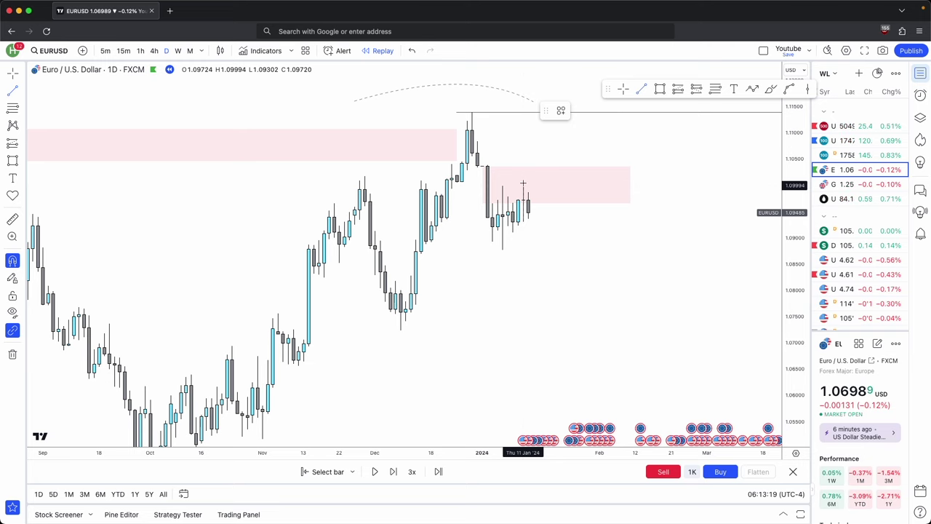
pyautogui.moveTo(524, 185); pyautogui.dragTo(543, 186)
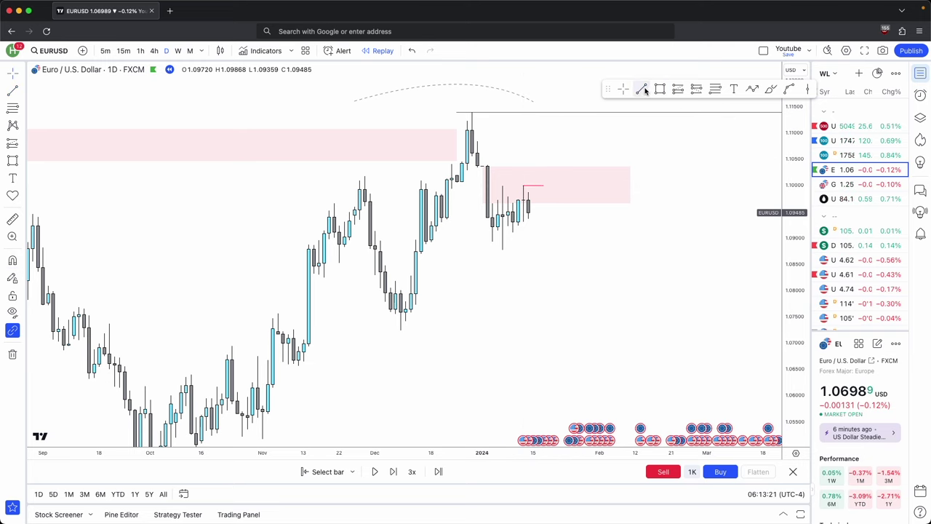
pyautogui.click(513, 186)
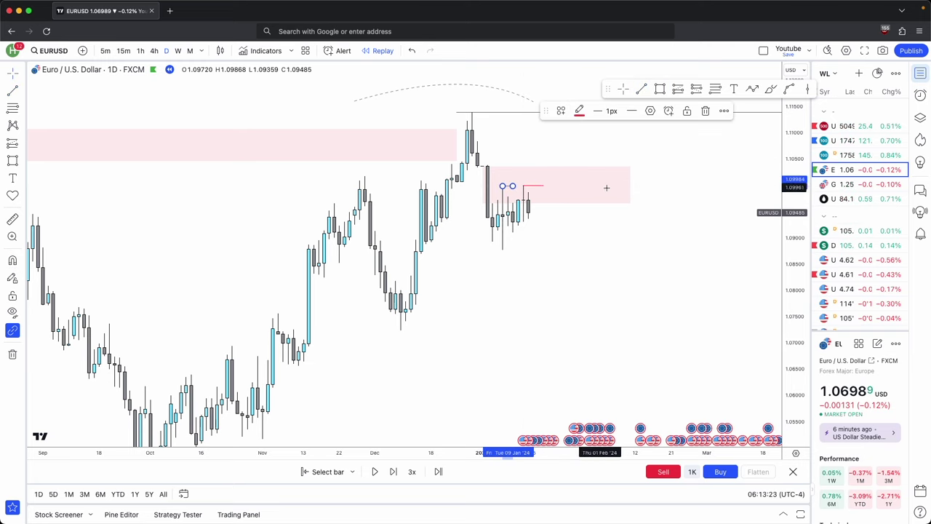
pyautogui.click(704, 110)
# Step: Delete the short horizontal line at the 11 January high and mark that high with a small dashed arc instead
pyautogui.scroll(1, 729, 203)
pyautogui.moveTo(799, 217); pyautogui.dragTo(800, 159)
pyautogui.scroll(1, 751, 145)
pyautogui.click(642, 89)
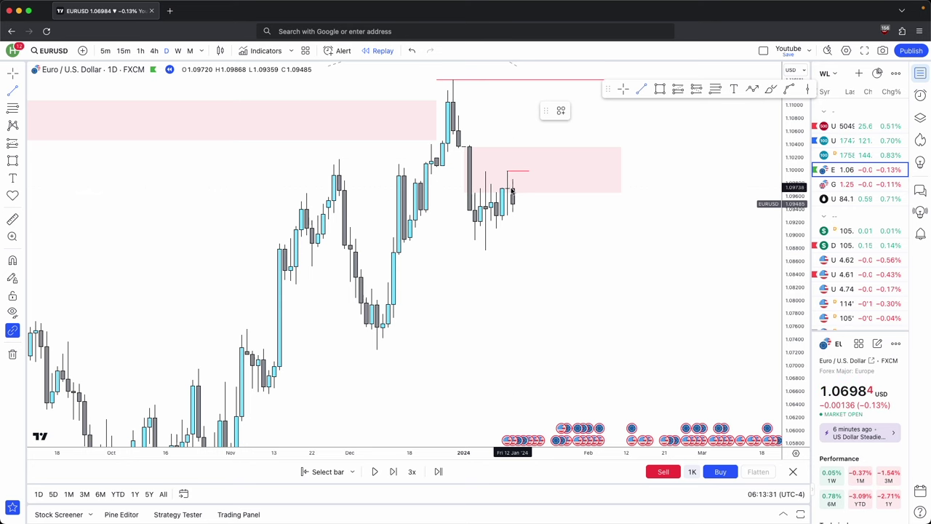
pyautogui.click(621, 133)
pyautogui.click(669, 160)
pyautogui.click(704, 111)
pyautogui.click(507, 172)
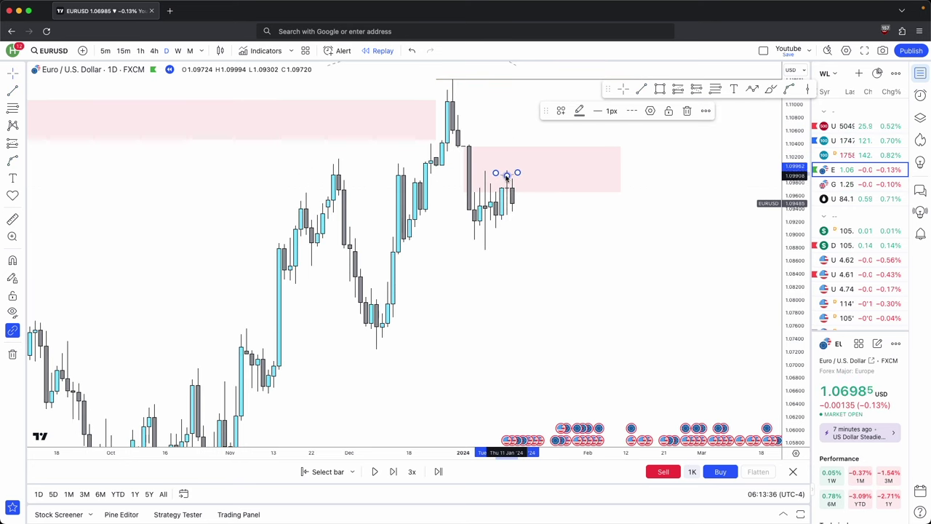
pyautogui.click(505, 155)
pyautogui.click(504, 125)
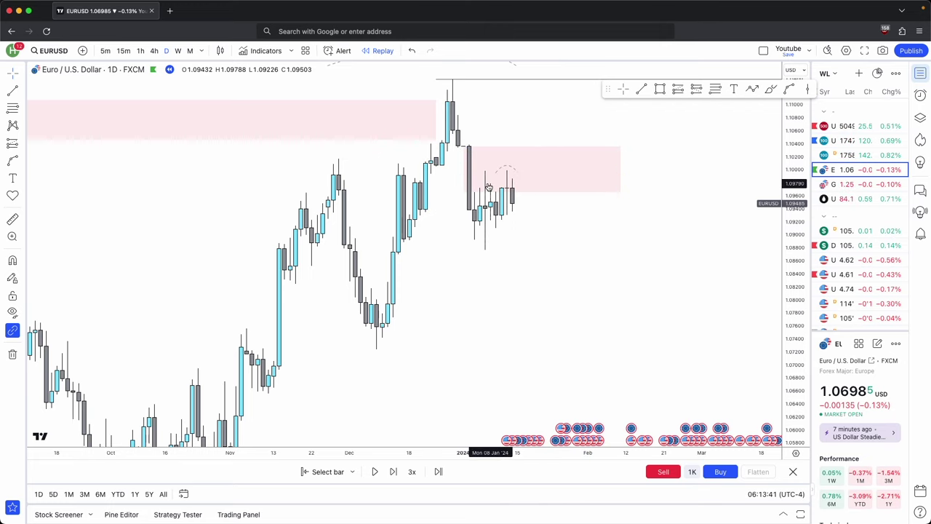
# Step: Sketch a zigzag path falling from about 1.111 to 1.089, rising to 1.098 and falling to 1.078, and delete it
pyautogui.hscroll(3, 487, 182)
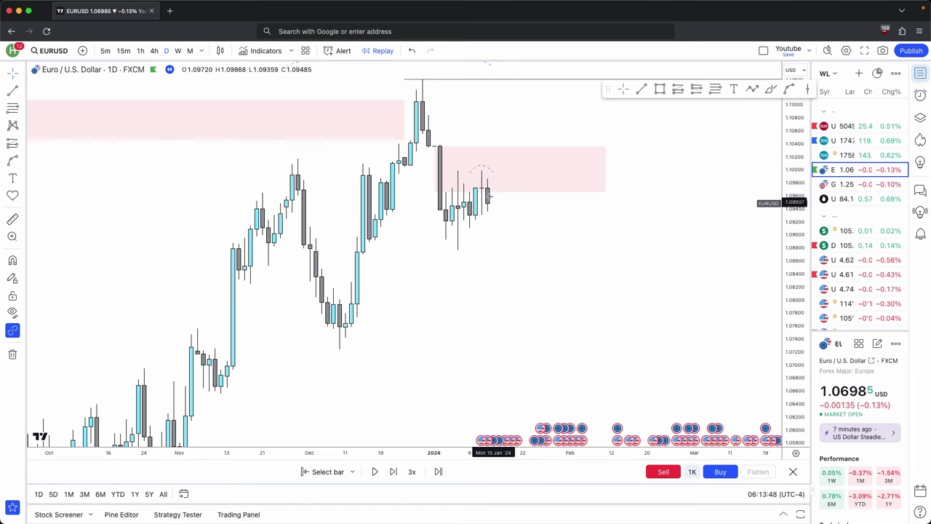
pyautogui.click(752, 88)
pyautogui.click(428, 97)
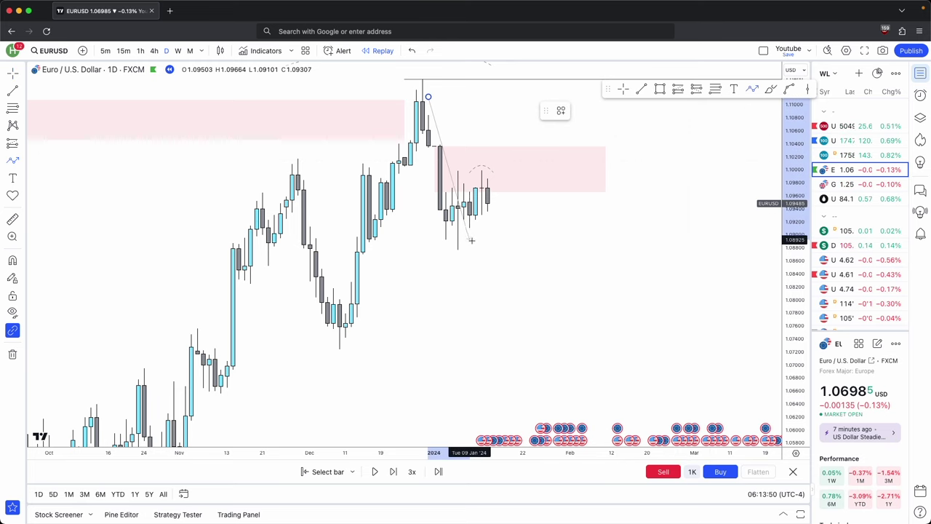
pyautogui.click(470, 240)
pyautogui.click(505, 181)
pyautogui.click(570, 309)
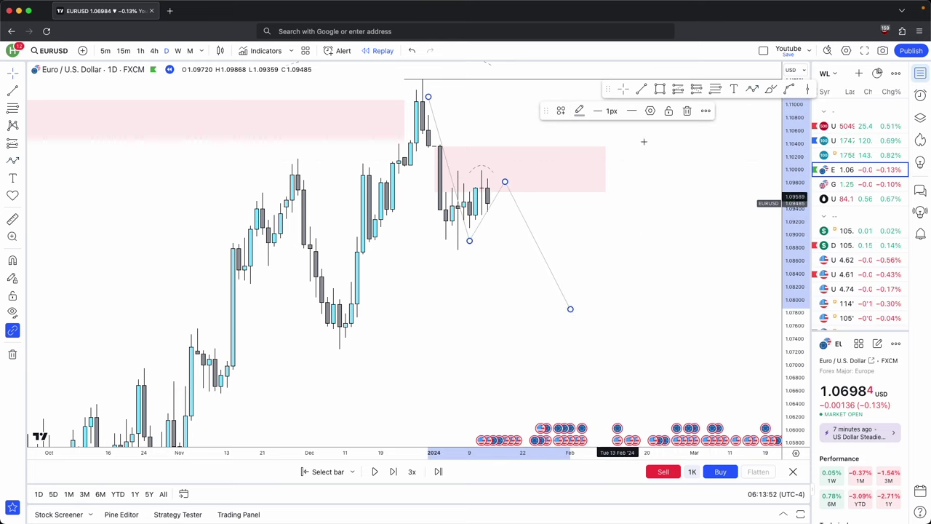
pyautogui.press('Delete')
# Step: Draw a zigzag arrow path rising from about 1.095 beside the latest candle, through the January zone, to the high line at about 1.114
pyautogui.click(522, 190)
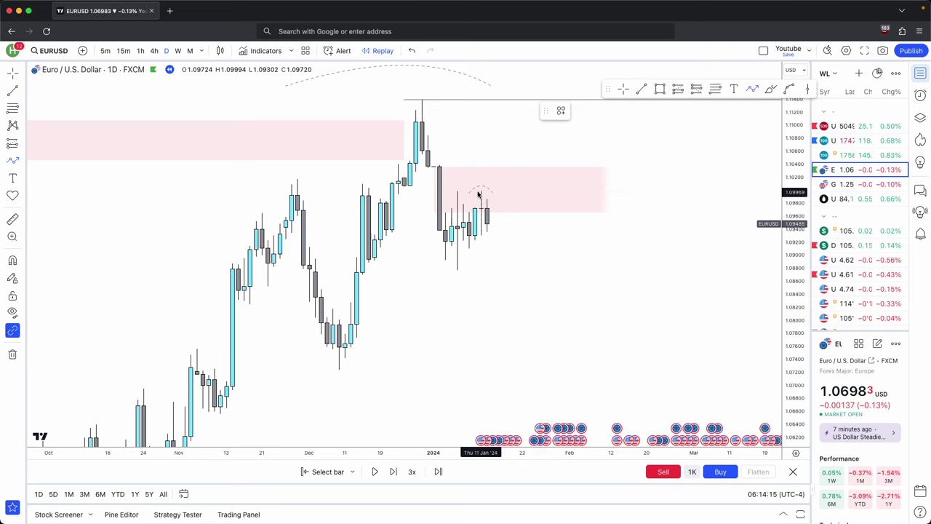
pyautogui.click(504, 223)
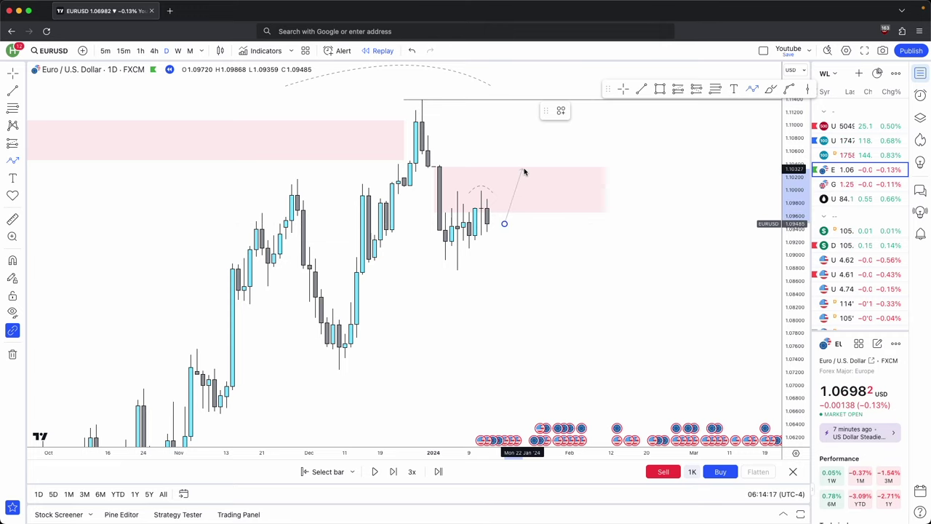
pyautogui.click(523, 171)
pyautogui.click(551, 199)
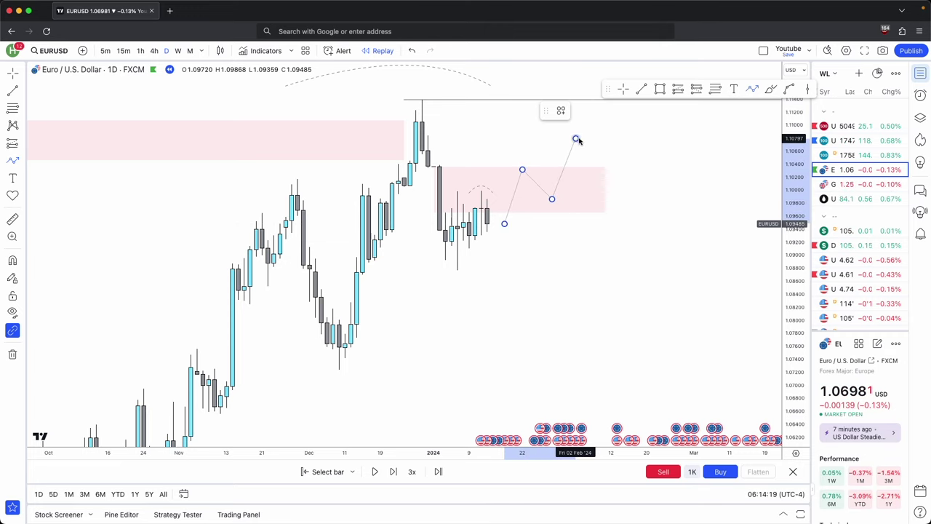
pyautogui.click(575, 138)
pyautogui.click(598, 154)
pyautogui.click(616, 101)
pyautogui.hscroll(3, 531, 149)
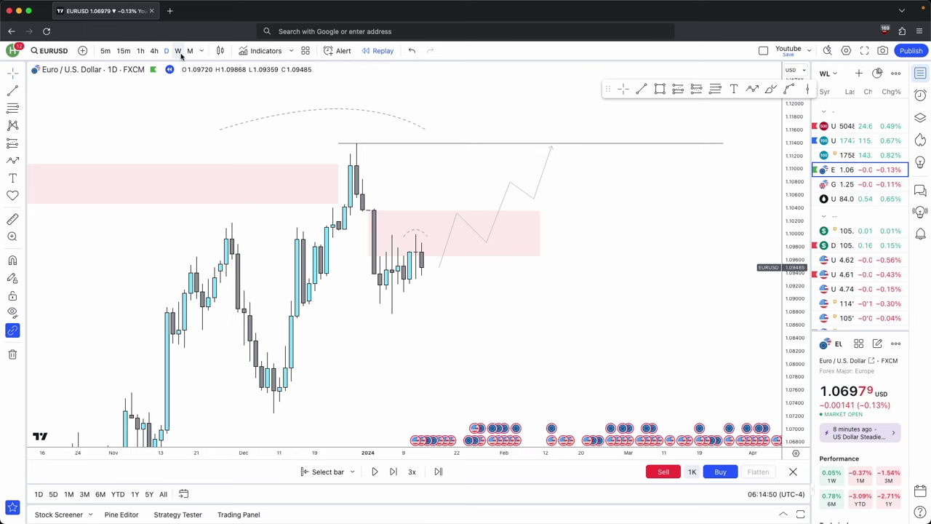
# Step: Switch to the weekly timeframe and draw a horizontal line from the December 2023 swing low at about 1.072
pyautogui.click(178, 52)
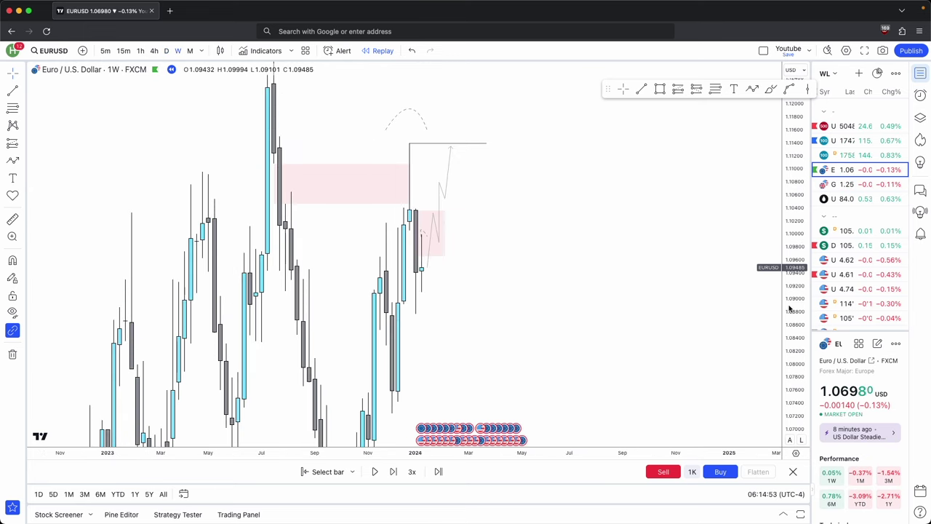
pyautogui.moveTo(789, 308); pyautogui.dragTo(789, 441)
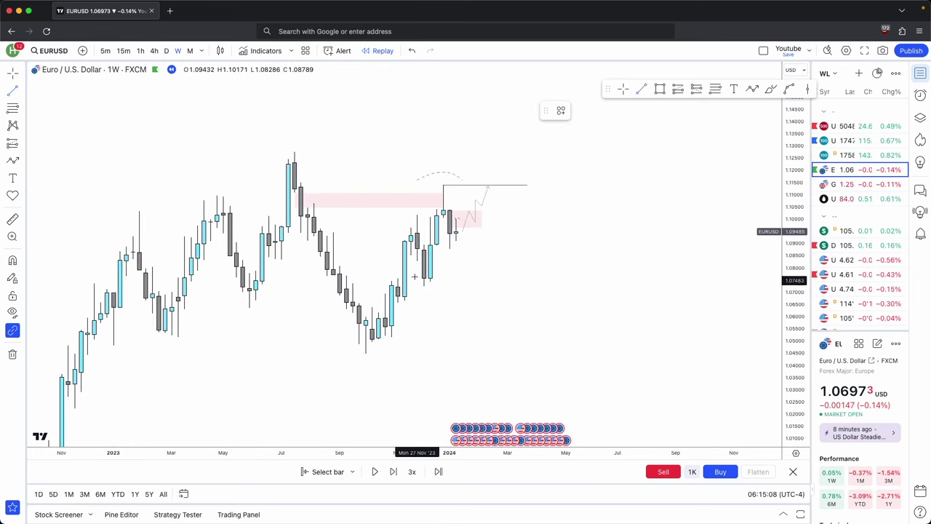
pyautogui.moveTo(425, 285)
pyautogui.mouseDown()
pyautogui.moveTo(545, 284)
pyautogui.moveTo(527, 285)
pyautogui.mouseUp()
pyautogui.click(642, 89)
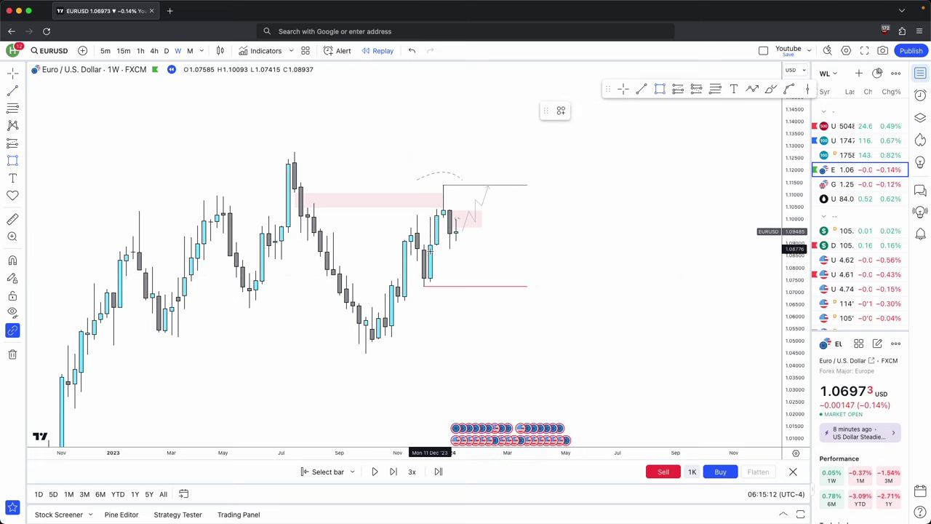
# Step: Draw a zone beneath the December low line from early November to mid-January, about 1.0685 to 1.0723
pyautogui.click(396, 291)
pyautogui.moveTo(397, 293); pyautogui.dragTo(461, 285)
pyautogui.click(486, 269)
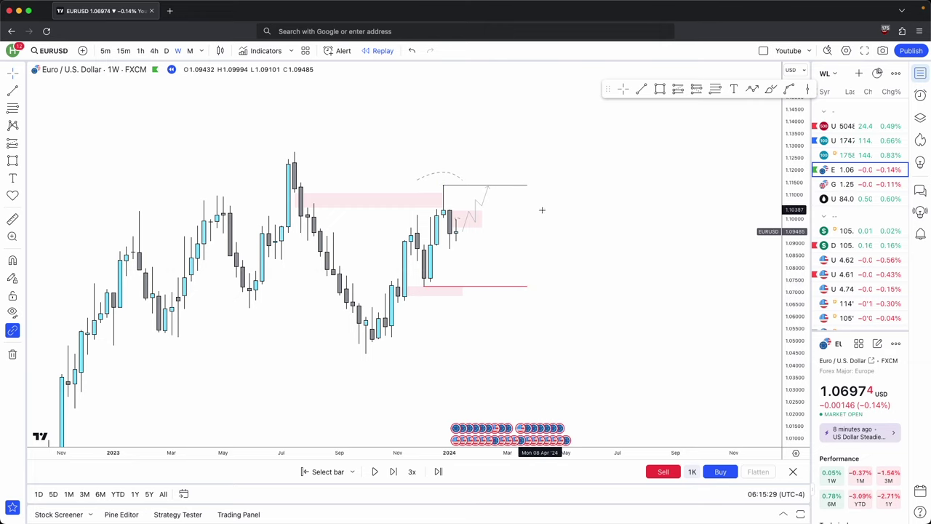
# Step: Review the marked high, low and zones on the weekly chart, and return to the daily timeframe to examine them there
pyautogui.scroll(-5, 582, 232)
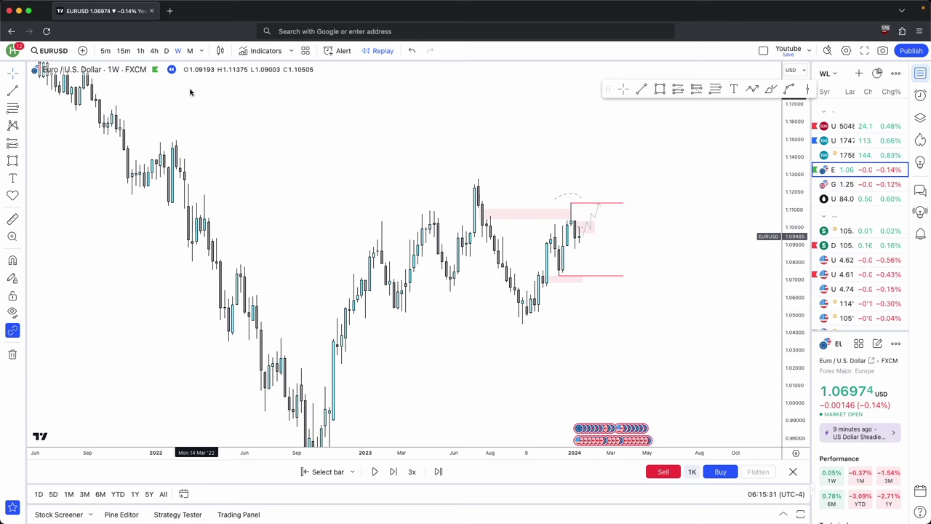
pyautogui.scroll(5, 497, 191)
pyautogui.scroll(2, 586, 251)
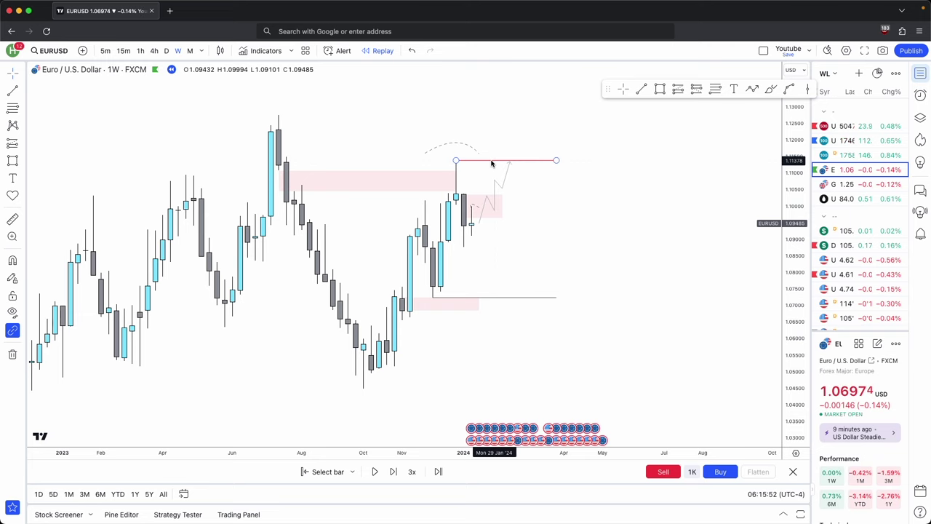
pyautogui.click(167, 50)
pyautogui.moveTo(797, 344); pyautogui.dragTo(785, 164)
pyautogui.moveTo(580, 285); pyautogui.dragTo(562, 301)
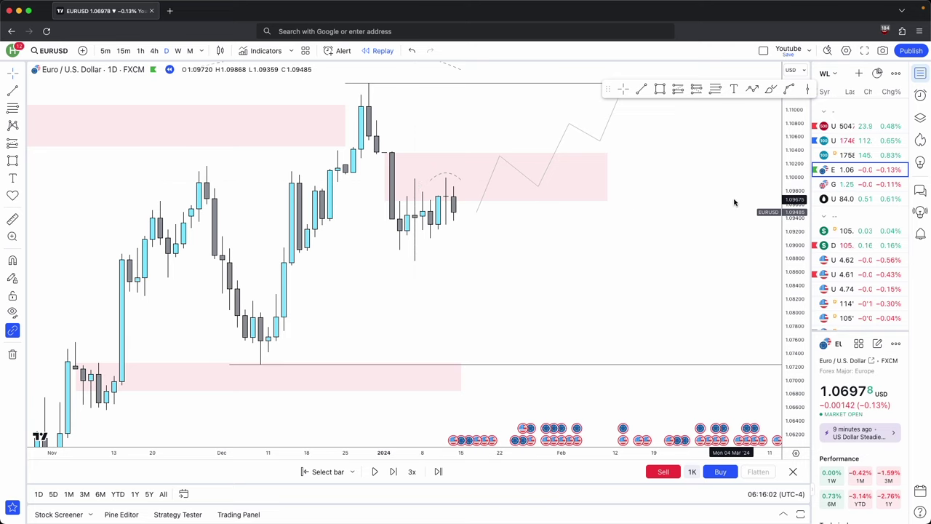
pyautogui.moveTo(793, 274); pyautogui.dragTo(791, 377)
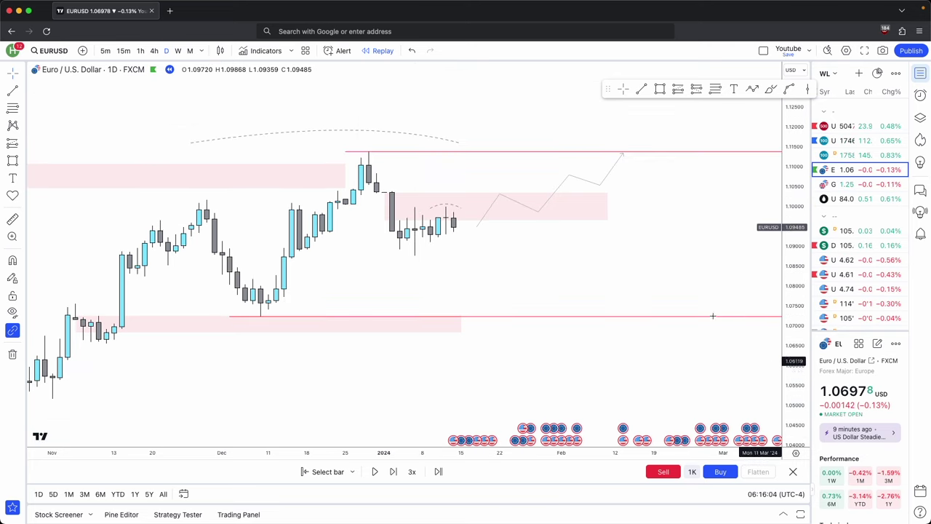
pyautogui.scroll(-2, 639, 245)
pyautogui.moveTo(653, 248); pyautogui.dragTo(628, 260)
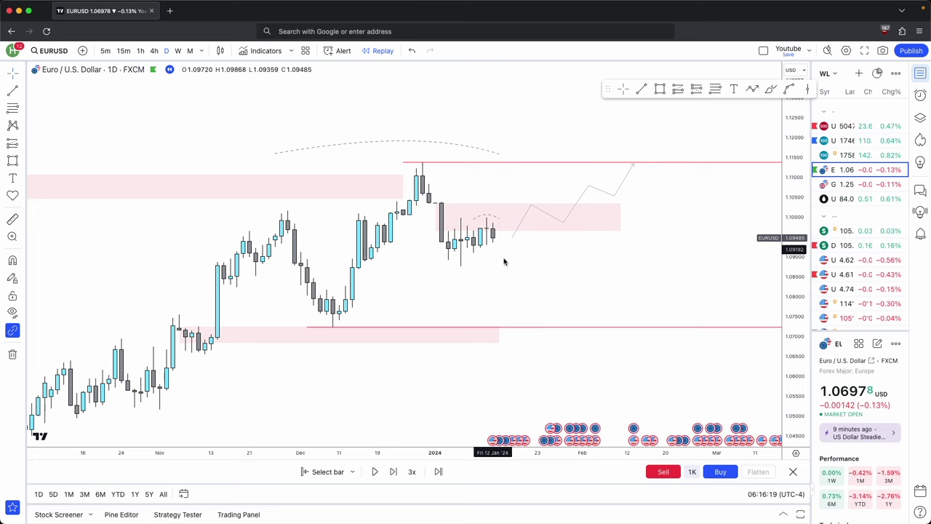
pyautogui.scroll(-4, 506, 220)
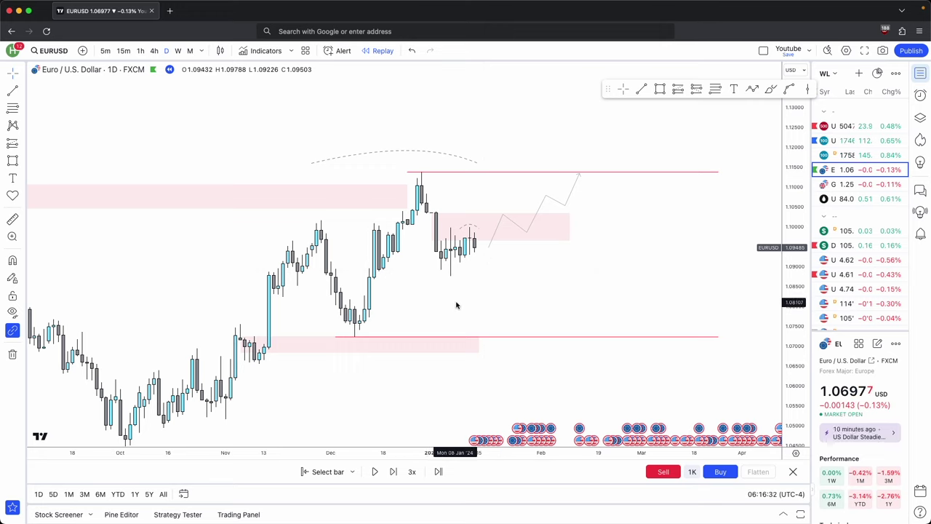
# Step: Draw a short horizontal line from the 5 January low at about 1.0877
pyautogui.moveTo(798, 324); pyautogui.dragTo(799, 230)
pyautogui.click(642, 94)
pyautogui.click(640, 88)
pyautogui.moveTo(450, 290); pyautogui.dragTo(488, 290)
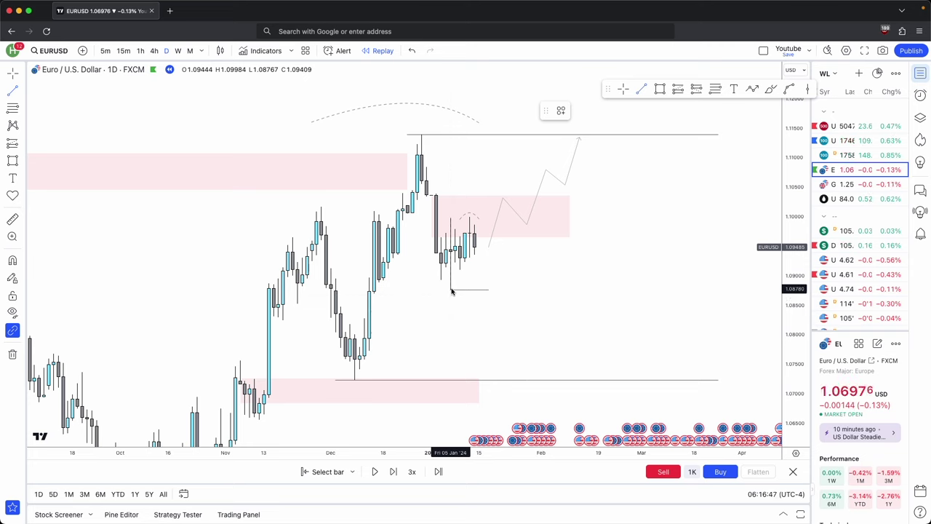
# Step: Try a short horizontal line from the 11 January high at about 1.0999, and delete it
pyautogui.click(470, 217)
pyautogui.click(493, 216)
pyautogui.click(522, 259)
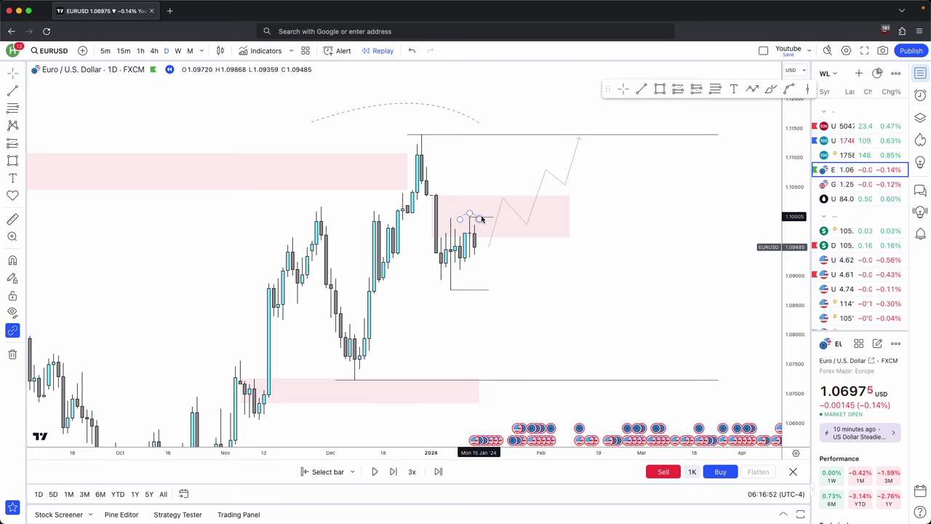
pyautogui.click(488, 218)
pyautogui.click(704, 112)
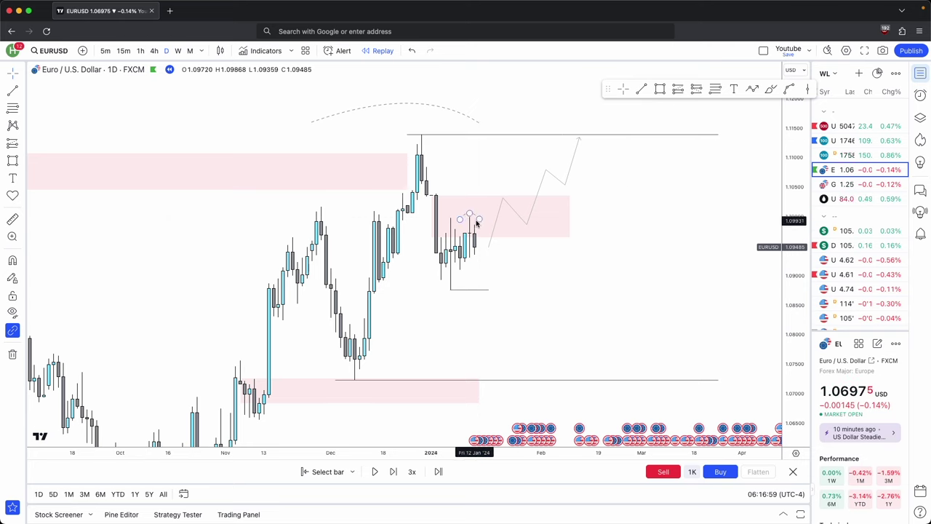
# Step: Draw a zigzag arrow path falling from about 1.093 to 1.083, rising to 1.088 and falling to about 1.070
pyautogui.click(757, 93)
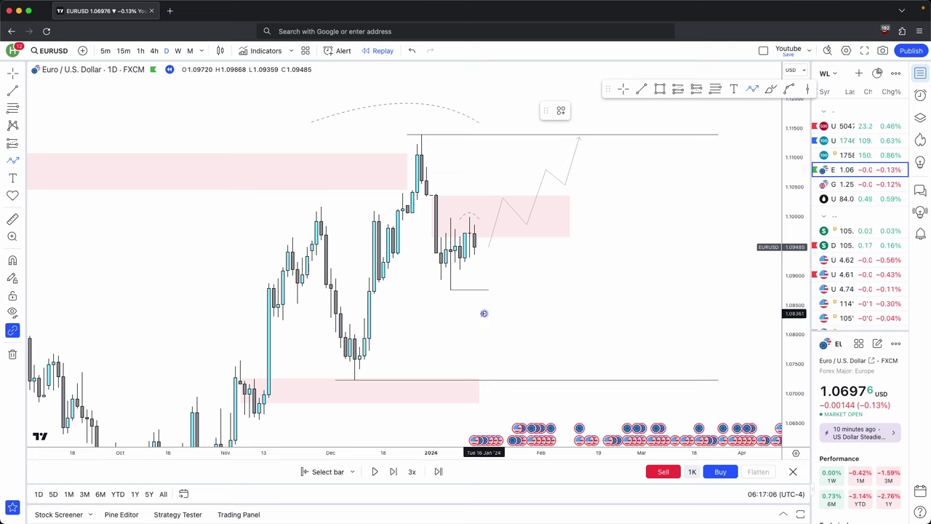
pyautogui.click(455, 297)
pyautogui.click(686, 112)
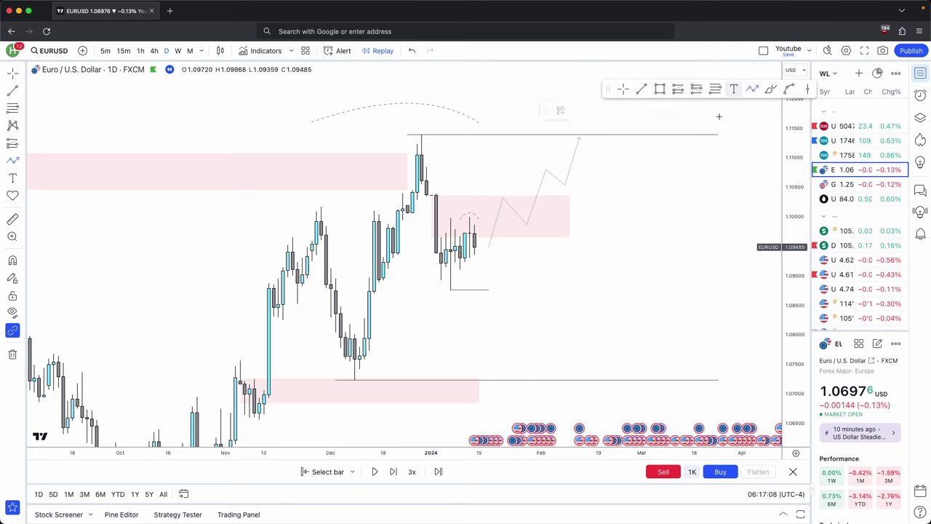
pyautogui.click(483, 256)
pyautogui.click(507, 319)
pyautogui.click(526, 288)
pyautogui.doubleClick(563, 391)
pyautogui.moveTo(587, 344); pyautogui.dragTo(515, 247)
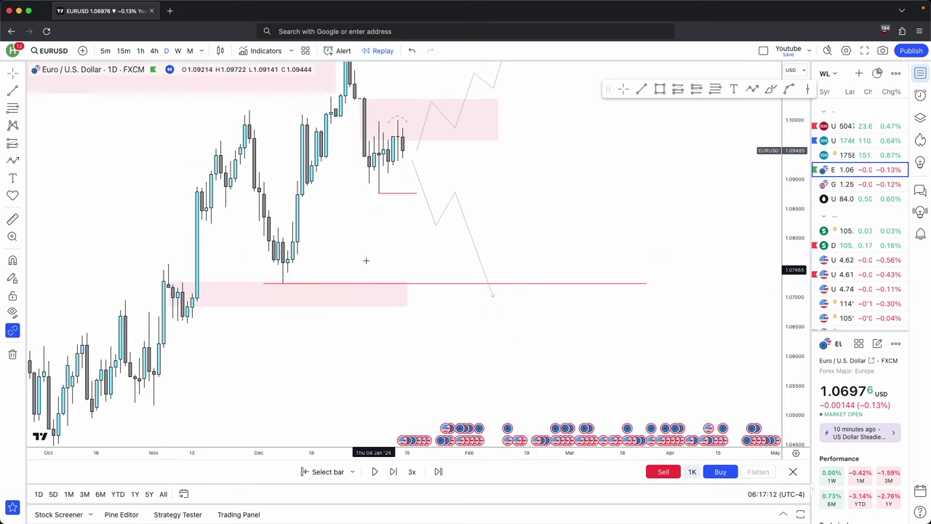
# Step: Advance the bar replay from 12 January to 23 January 2024
pyautogui.click(393, 471)
pyautogui.click(393, 472)
pyautogui.click(394, 472)
pyautogui.click(393, 471)
pyautogui.click(393, 472)
pyautogui.click(394, 471)
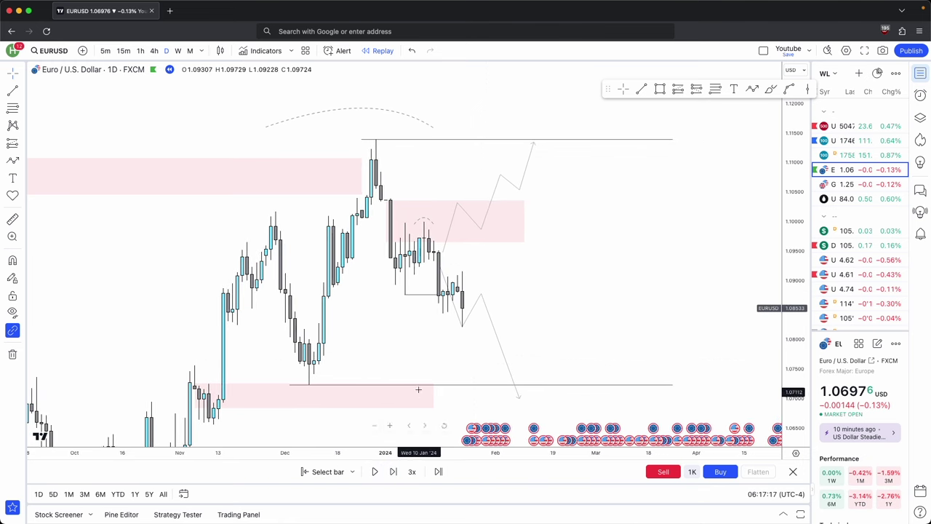
# Step: Delete both the falling and the rising zigzag arrow paths from the daily chart
pyautogui.moveTo(434, 309); pyautogui.dragTo(466, 282)
pyautogui.click(502, 301)
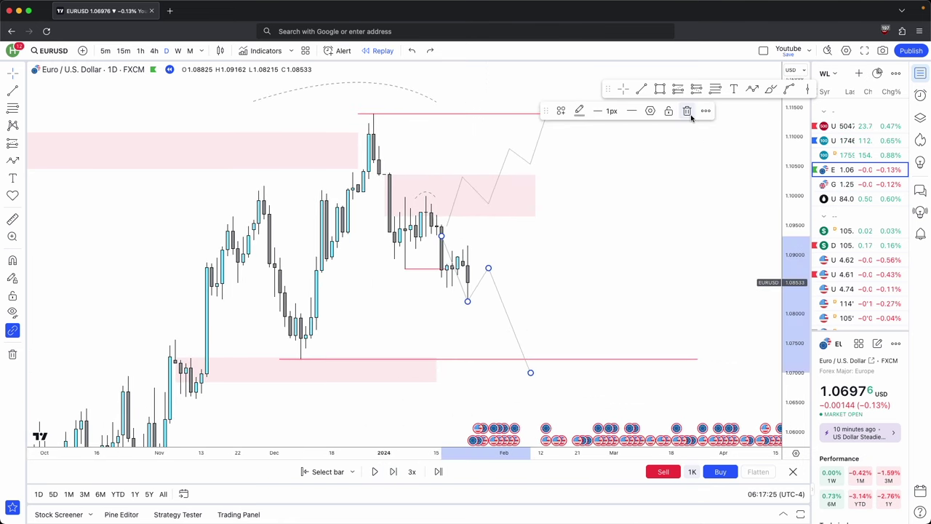
pyautogui.click(688, 114)
pyautogui.click(532, 155)
pyautogui.click(688, 110)
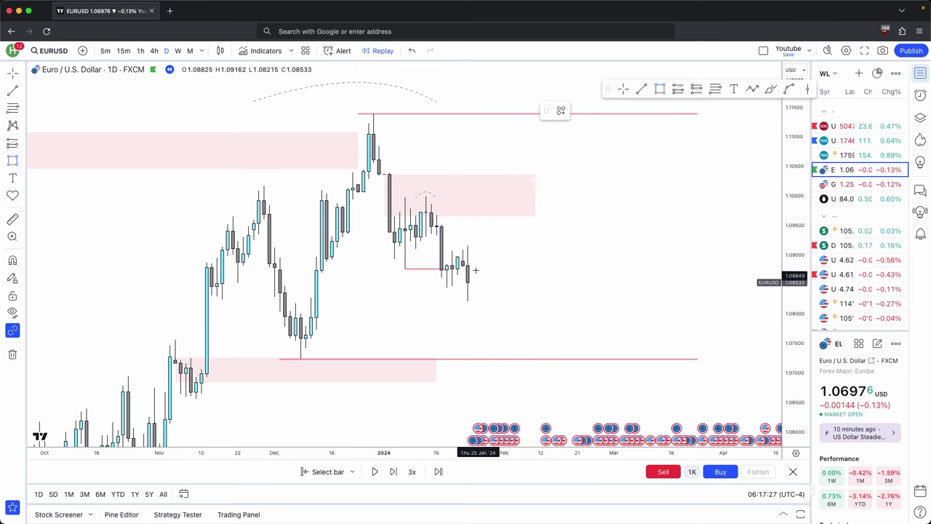
# Step: Draw a zone from the 16 January drop to about 15 February, 1.0885 to 1.0932, and advance the replay to 25 January
pyautogui.click(441, 236)
pyautogui.moveTo(446, 249); pyautogui.dragTo(555, 250)
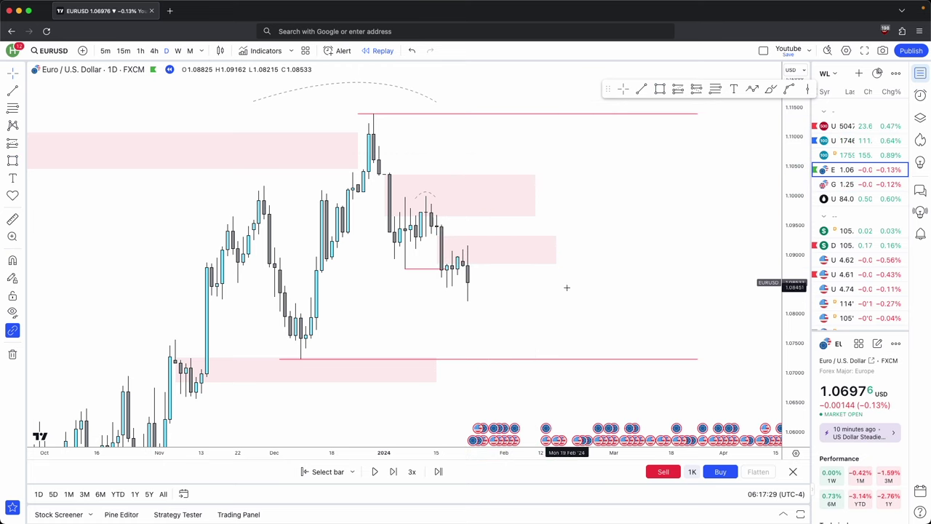
pyautogui.moveTo(565, 289); pyautogui.dragTo(608, 274)
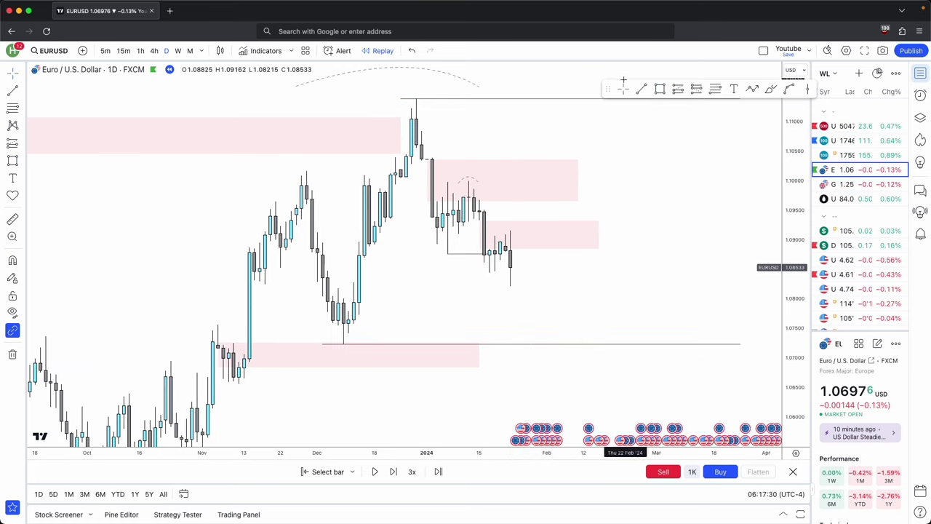
pyautogui.click(393, 471)
pyautogui.click(394, 472)
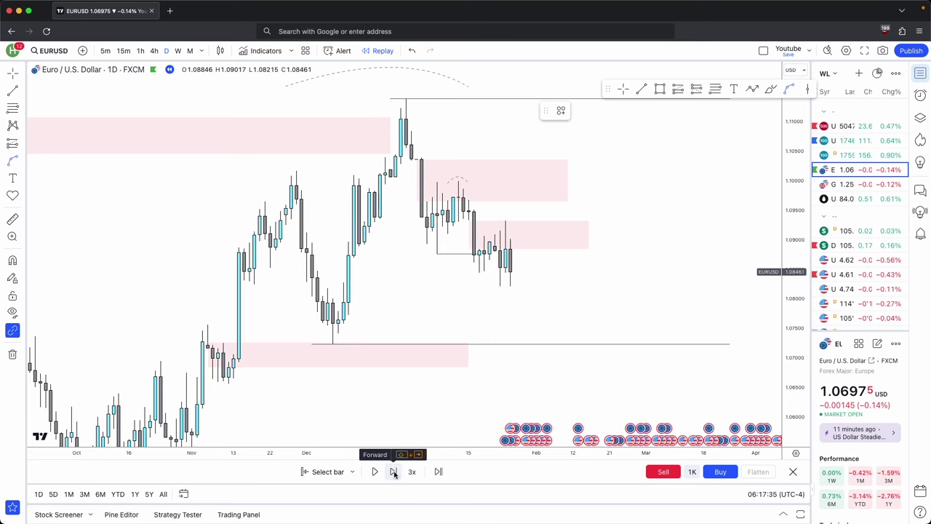
# Step: Mark the 24 January high with a small dashed arc and draw a short line from the 17 January low at about 1.0845
pyautogui.click(518, 223)
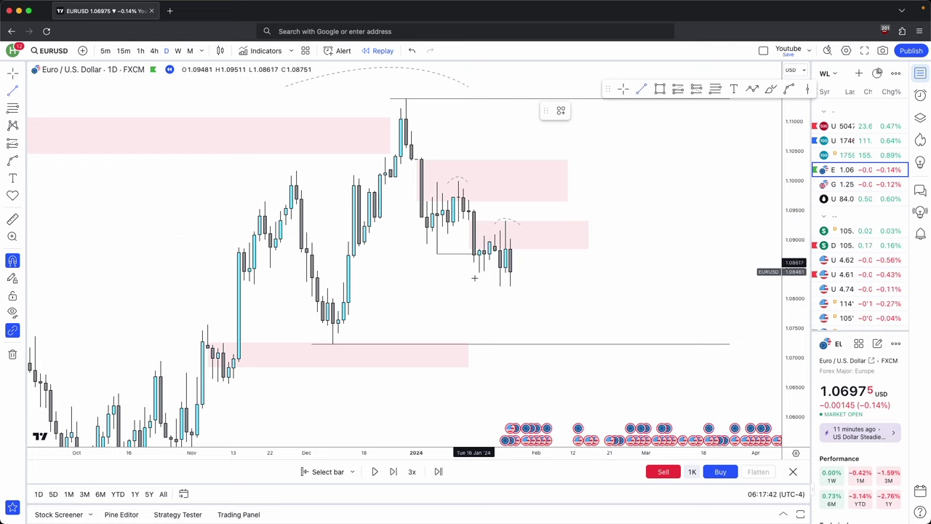
pyautogui.moveTo(480, 272); pyautogui.dragTo(494, 272)
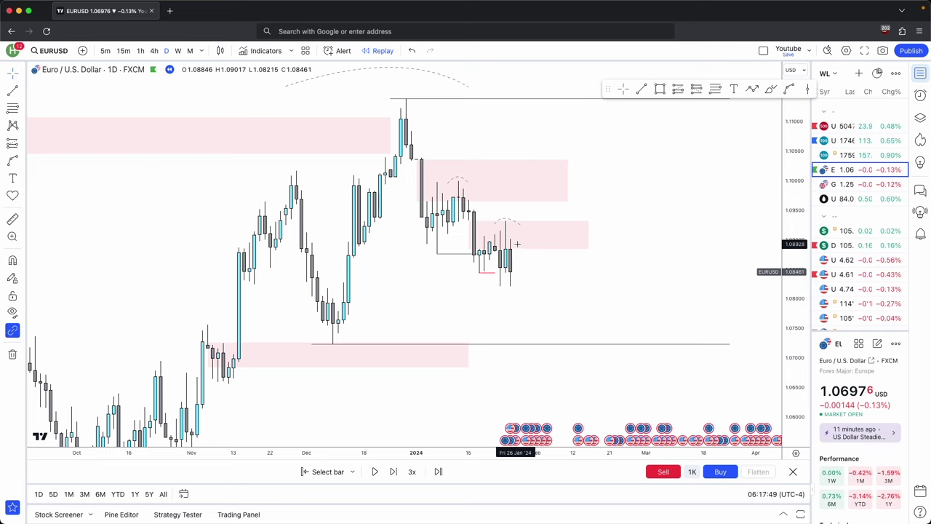
# Step: Draw a zigzag arrow path rising from about 1.084 to 1.096, dipping to 1.091 and rising to about 1.098
pyautogui.click(752, 88)
pyautogui.click(521, 274)
pyautogui.click(546, 203)
pyautogui.click(573, 235)
pyautogui.doubleClick(602, 190)
# Step: Try a short horizontal line from the 24 January high at about 1.0932, and delete it
pyautogui.click(506, 221)
pyautogui.click(526, 220)
pyautogui.click(704, 112)
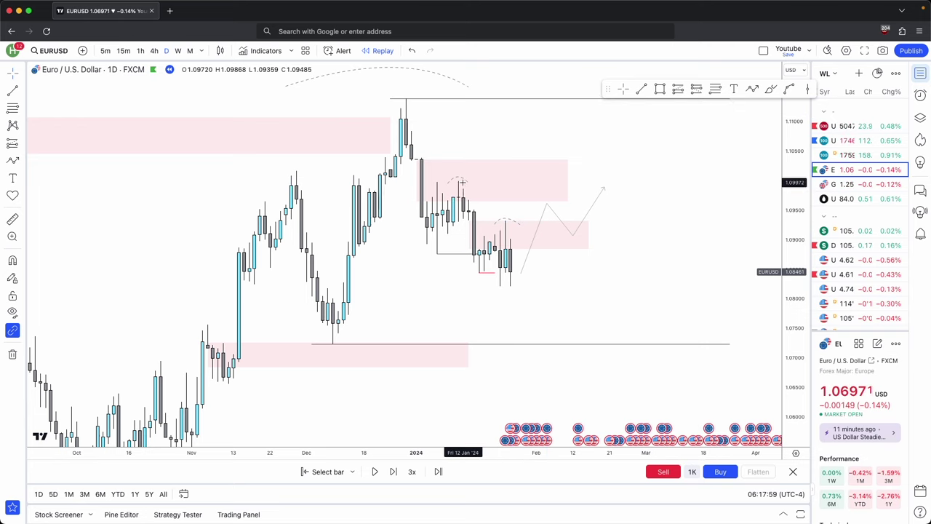
# Step: Advance the daily bar replay to 8 February
pyautogui.press('Escape')
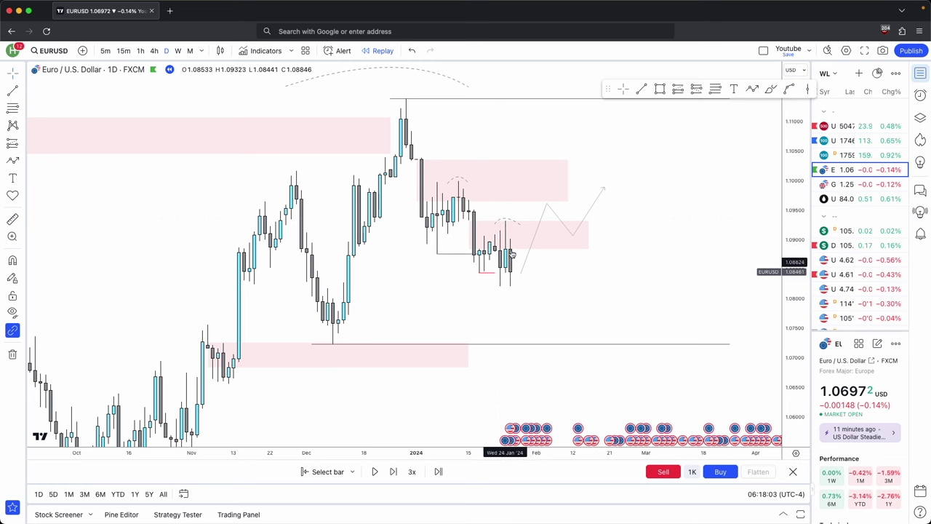
pyautogui.click(393, 471)
pyautogui.click(393, 471)
pyautogui.click(393, 472)
pyautogui.click(393, 471)
pyautogui.click(392, 471)
pyautogui.click(393, 472)
pyautogui.click(391, 475)
pyautogui.click(392, 474)
# Step: Replace the 24 January arc, its zone and the arrow path with a smaller zone from 25 January to 7 February, about 1.0853 to 1.0883
pyautogui.click(463, 222)
pyautogui.press('Delete')
pyautogui.moveTo(589, 298); pyautogui.dragTo(426, 202)
pyautogui.click(688, 112)
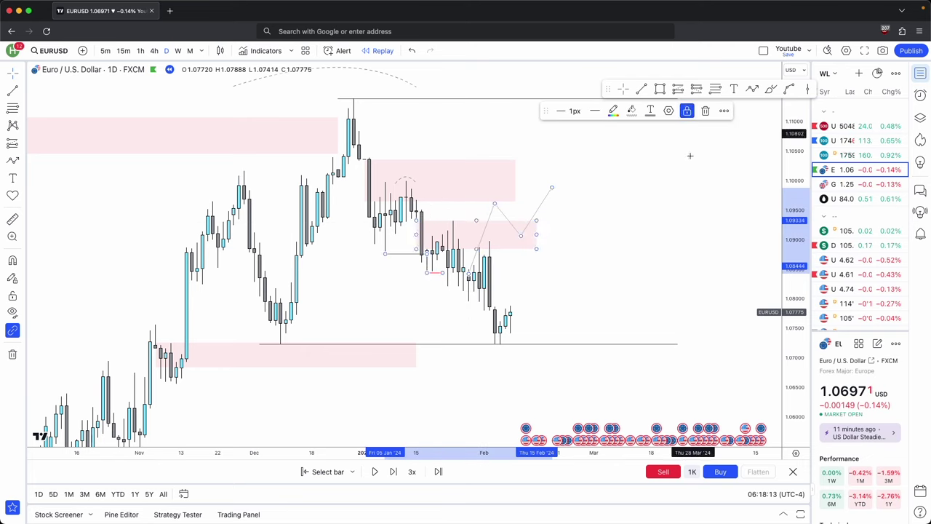
pyautogui.click(692, 154)
pyautogui.click(533, 210)
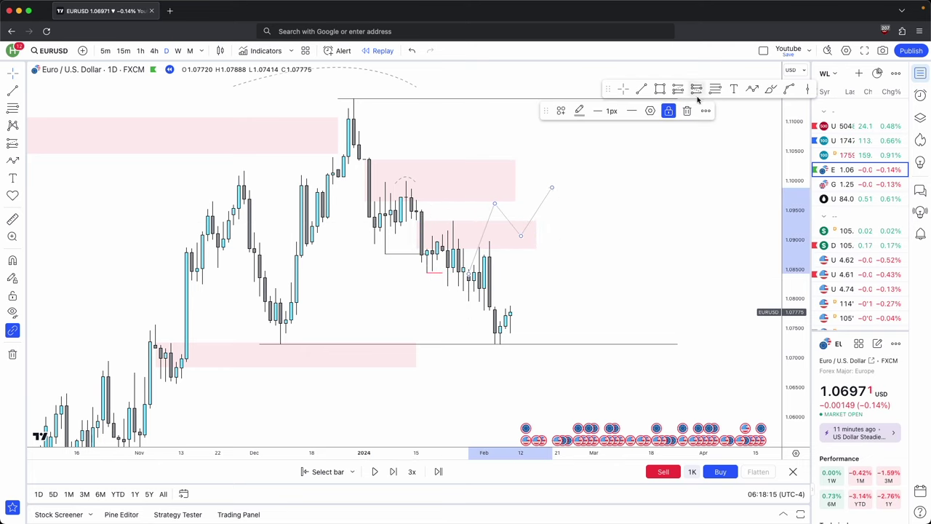
pyautogui.doubleClick(534, 211)
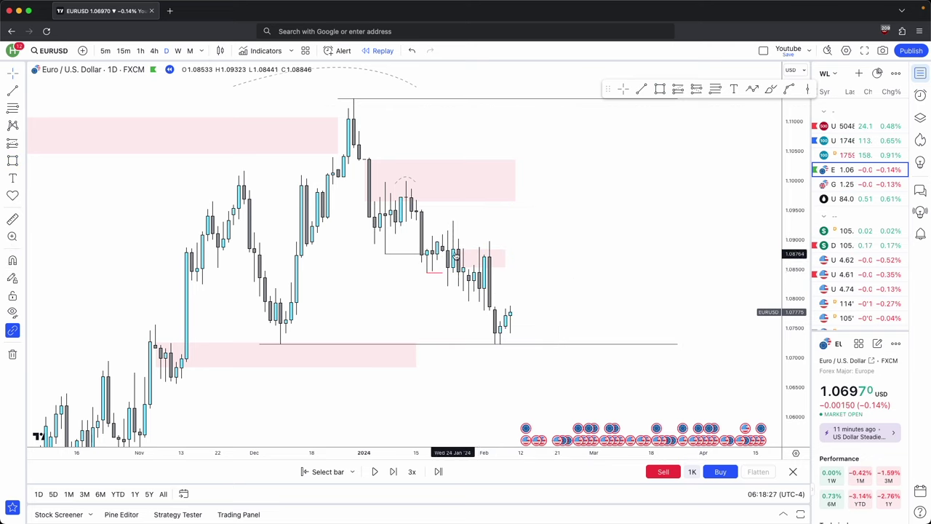
# Step: Mark the 2 February high at about 1.0898 with a small dashed arc
pyautogui.click(789, 89)
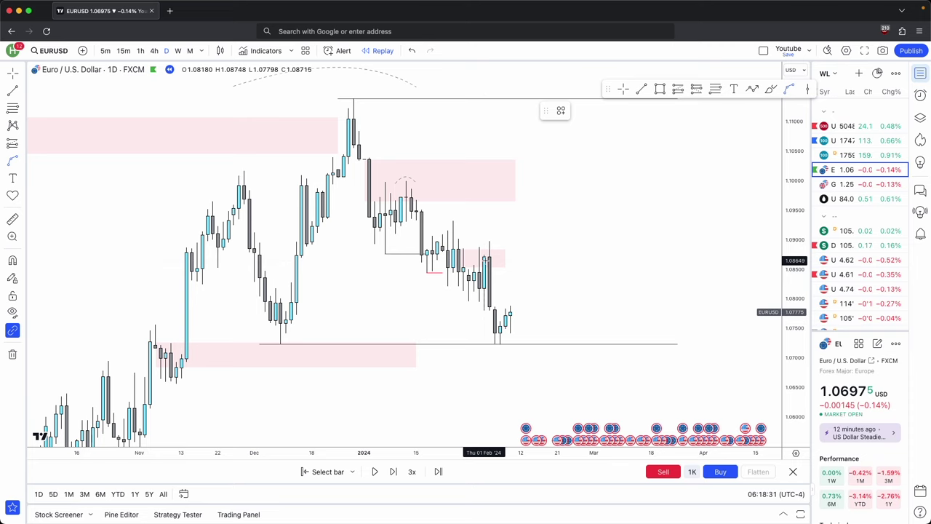
pyautogui.click(496, 240)
pyautogui.moveTo(489, 239); pyautogui.dragTo(495, 240)
pyautogui.click(536, 247)
pyautogui.scroll(3, 534, 250)
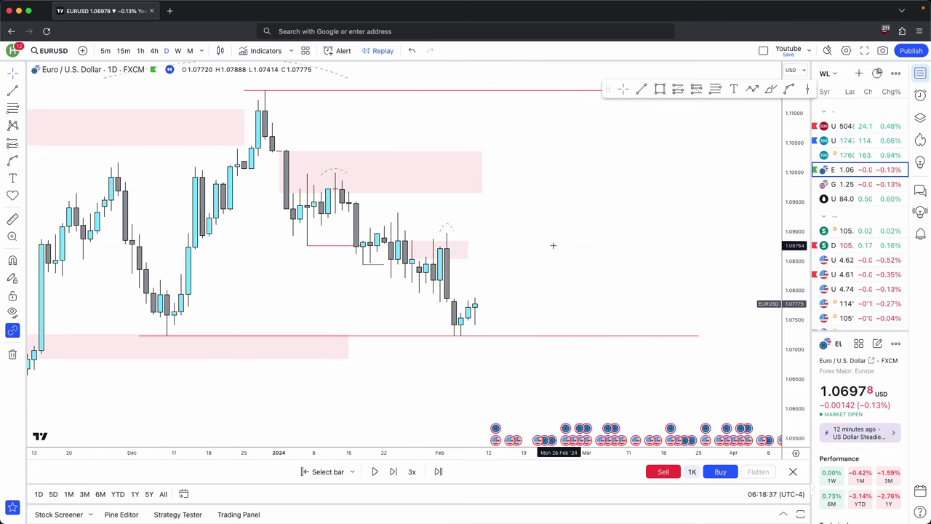
# Step: Extend the small zone to 9 February and draw a short line from the 29 January low at about 1.0795 to 1 February
pyautogui.click(472, 248)
pyautogui.moveTo(475, 250); pyautogui.dragTo(483, 249)
pyautogui.click(519, 257)
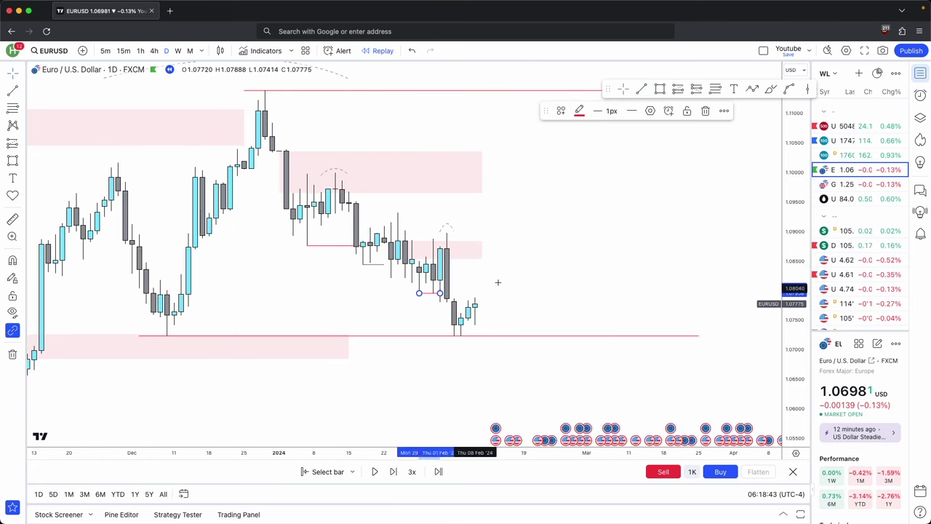
pyautogui.moveTo(478, 291); pyautogui.dragTo(494, 280)
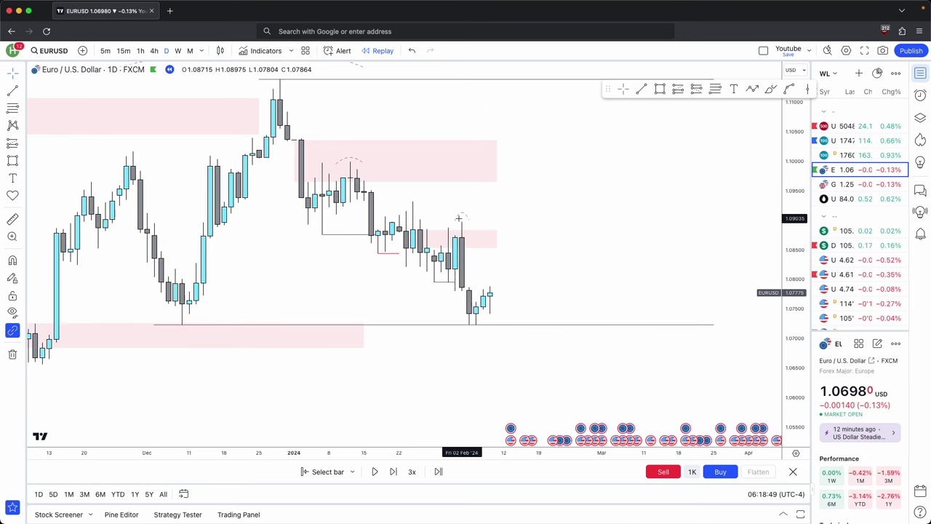
# Step: Advance the daily bar replay to 16 February
pyautogui.click(393, 471)
pyautogui.click(392, 472)
pyautogui.click(393, 471)
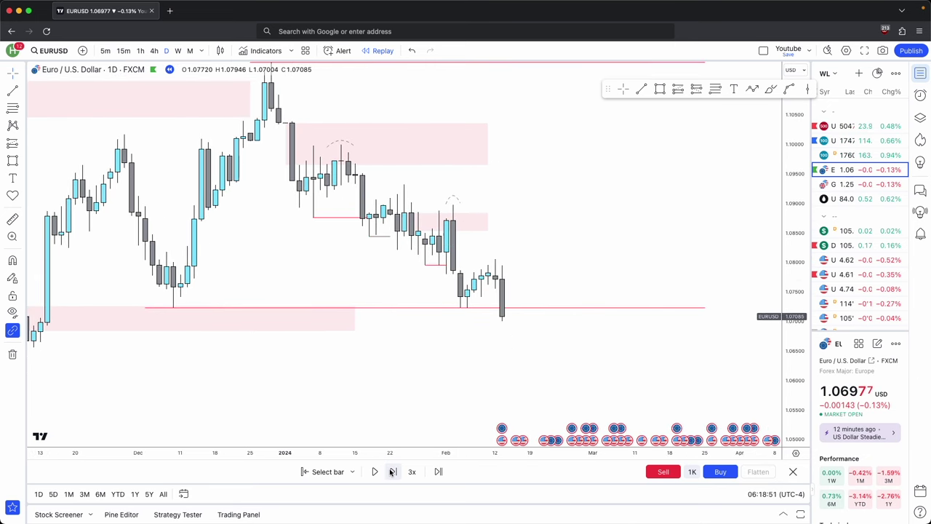
pyautogui.click(393, 471)
pyautogui.click(393, 471)
pyautogui.scroll(-4, 497, 355)
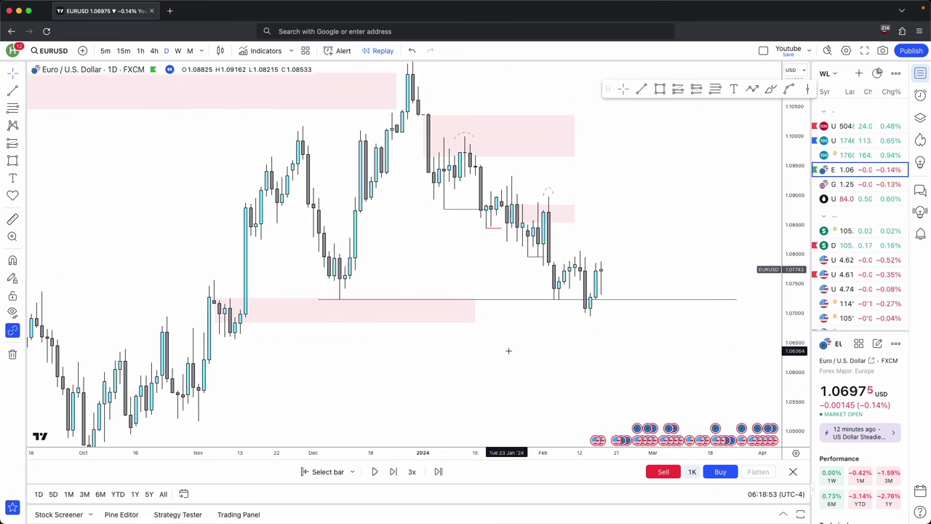
# Step: Check the latest swing low against the marked low line on the weekly chart, and return to the daily chart
pyautogui.click(178, 50)
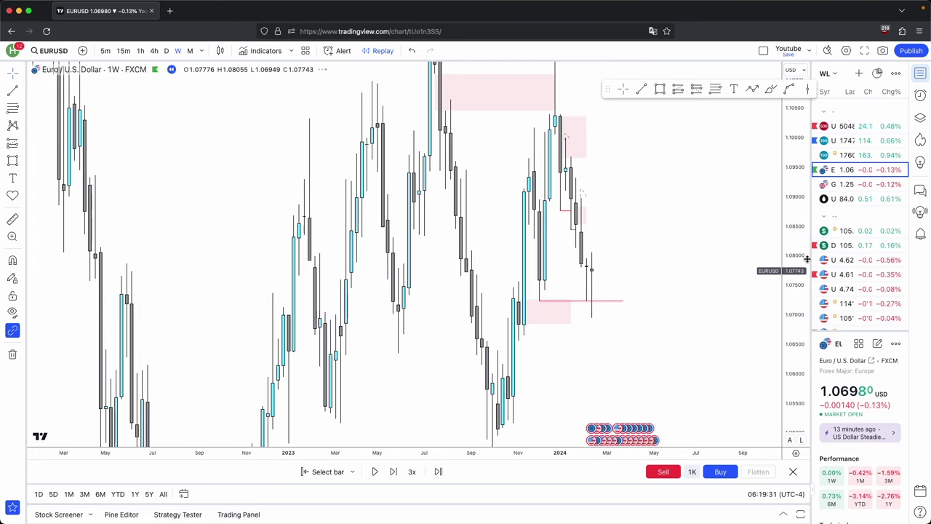
pyautogui.moveTo(554, 294); pyautogui.dragTo(447, 267)
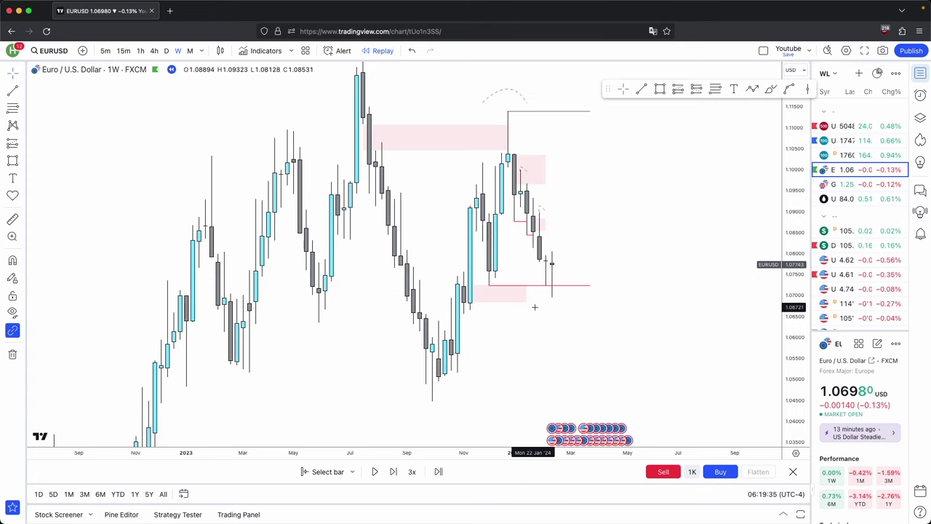
pyautogui.click(167, 51)
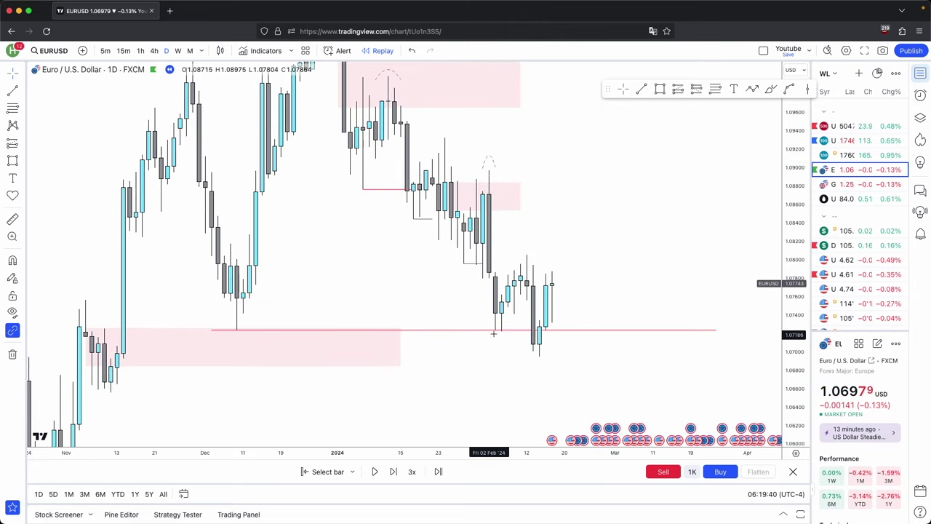
# Step: Mark the 12 February high with a small dashed arc and a short line at about 1.0805
pyautogui.moveTo(794, 349); pyautogui.dragTo(794, 211)
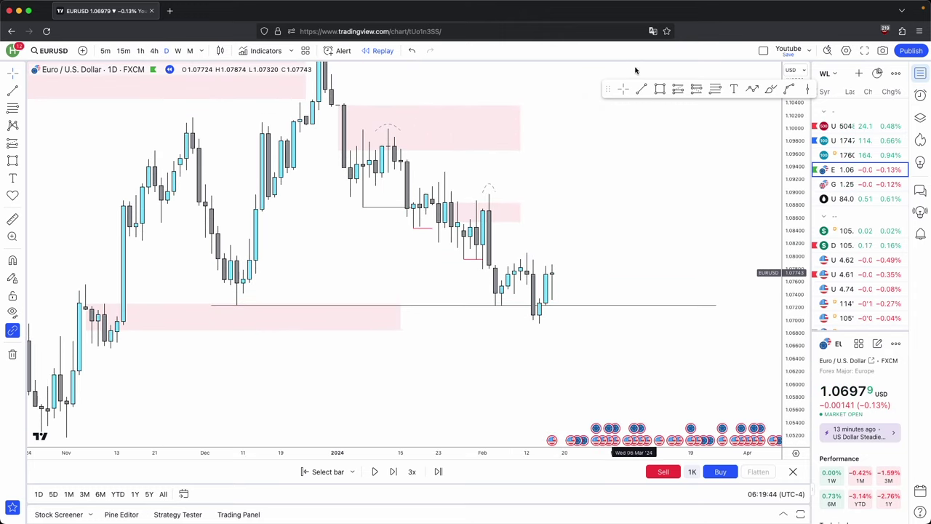
pyautogui.click(547, 254)
pyautogui.moveTo(581, 232); pyautogui.dragTo(556, 234)
# Step: Draw a zone from the 2 February drop to about 20 February, about 1.0787 to 1.0870
pyautogui.click(660, 89)
pyautogui.click(460, 209)
pyautogui.click(461, 268)
pyautogui.moveTo(461, 238); pyautogui.dragTo(549, 248)
pyautogui.click(550, 247)
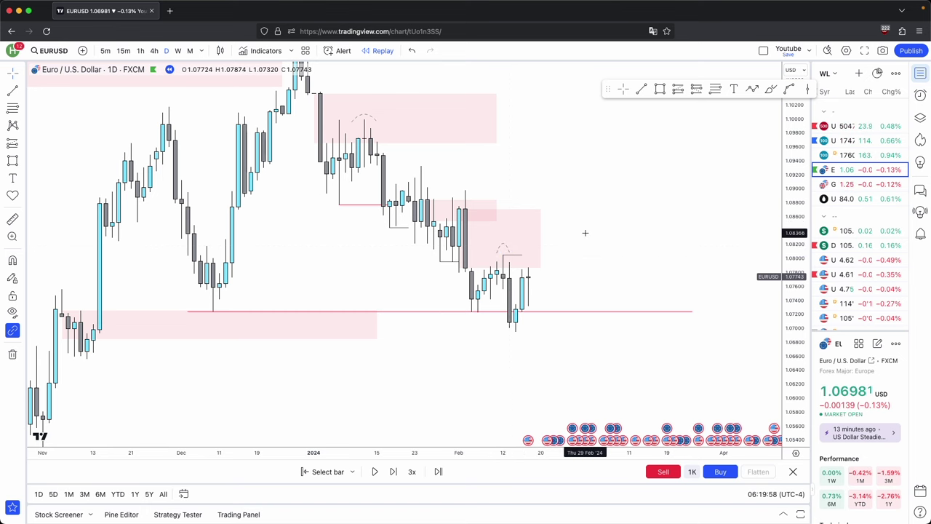
# Step: Draw short horizontal lines from the 2 February high at about 1.0898 and the 24 January high at about 1.0932
pyautogui.hscroll(3, 579, 208)
pyautogui.click(640, 89)
pyautogui.click(440, 190)
pyautogui.click(475, 190)
pyautogui.click(523, 174)
pyautogui.moveTo(395, 166); pyautogui.dragTo(447, 166)
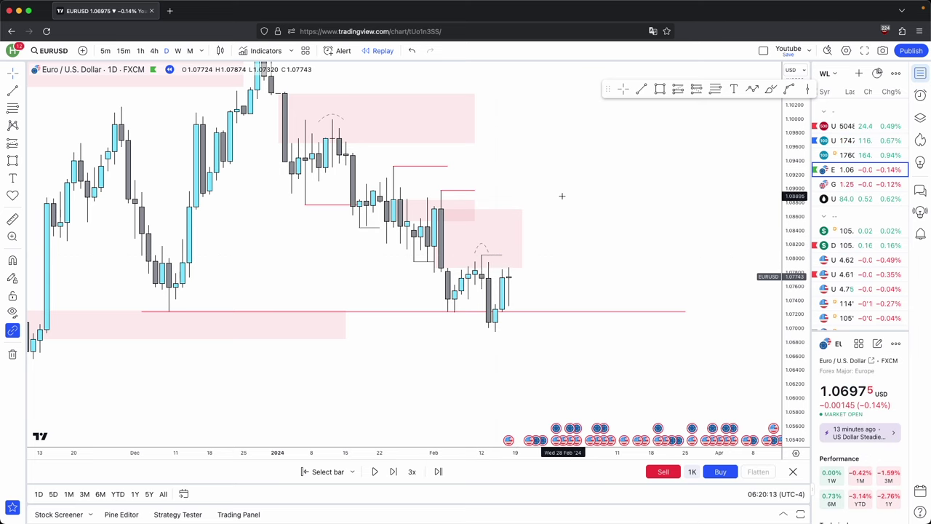
# Step: Apply the Buyside LQ template to the 24 January high line
pyautogui.moveTo(561, 196); pyautogui.dragTo(559, 209)
pyautogui.scroll(1, 557, 210)
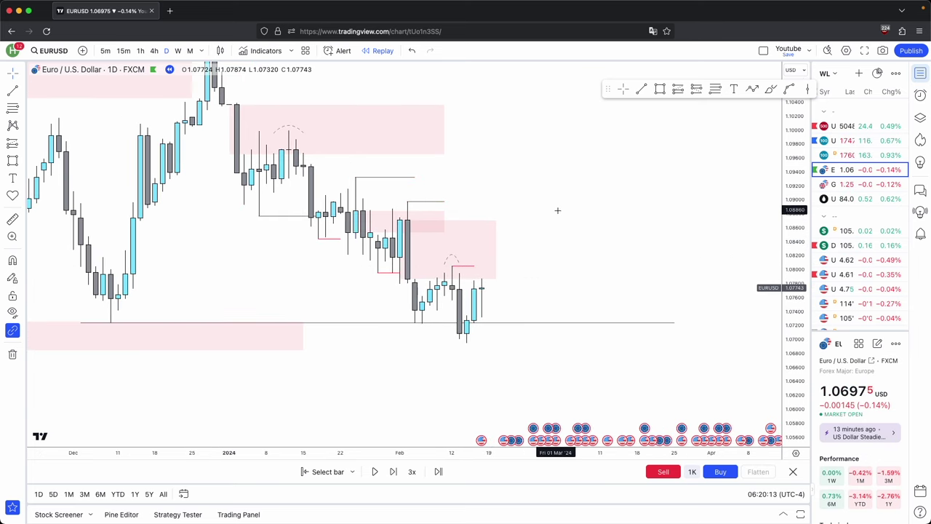
pyautogui.click(403, 176)
pyautogui.click(561, 110)
pyautogui.click(571, 202)
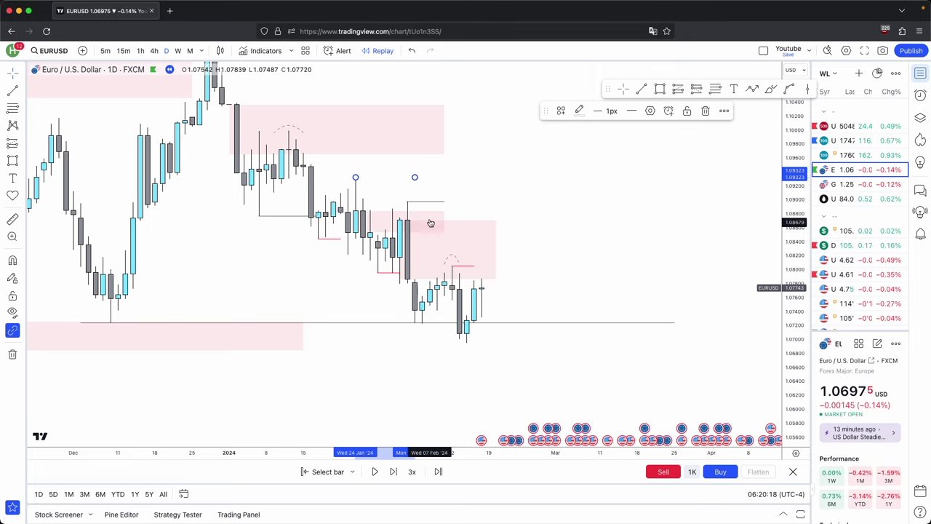
pyautogui.click(560, 111)
pyautogui.click(574, 216)
pyautogui.click(560, 217)
# Step: Extend the 2 February high line to about 28 February and apply the Buyside LQ template to it
pyautogui.click(430, 202)
pyautogui.moveTo(444, 202); pyautogui.dragTo(540, 204)
pyautogui.click(560, 110)
pyautogui.click(580, 215)
pyautogui.click(560, 110)
pyautogui.click(574, 216)
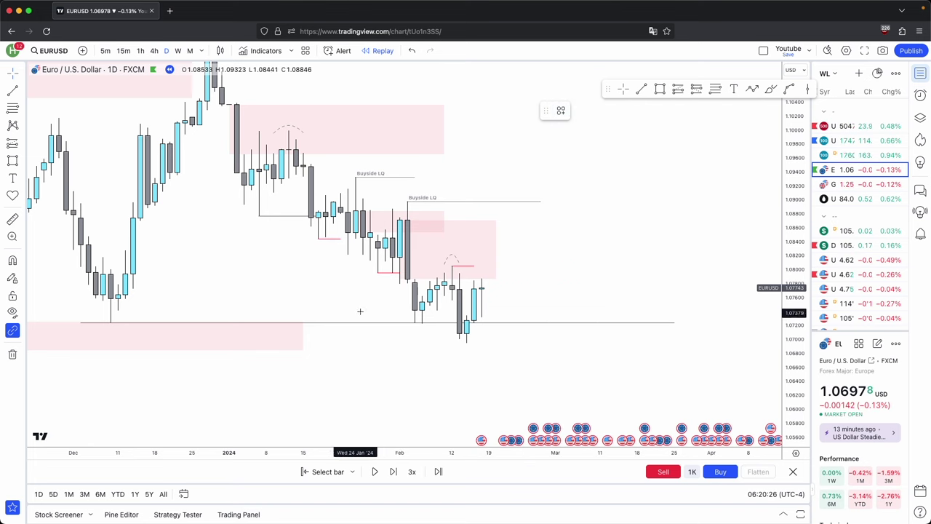
# Step: Extend the 12 February high line to about 19 February
pyautogui.scroll(-3, 356, 312)
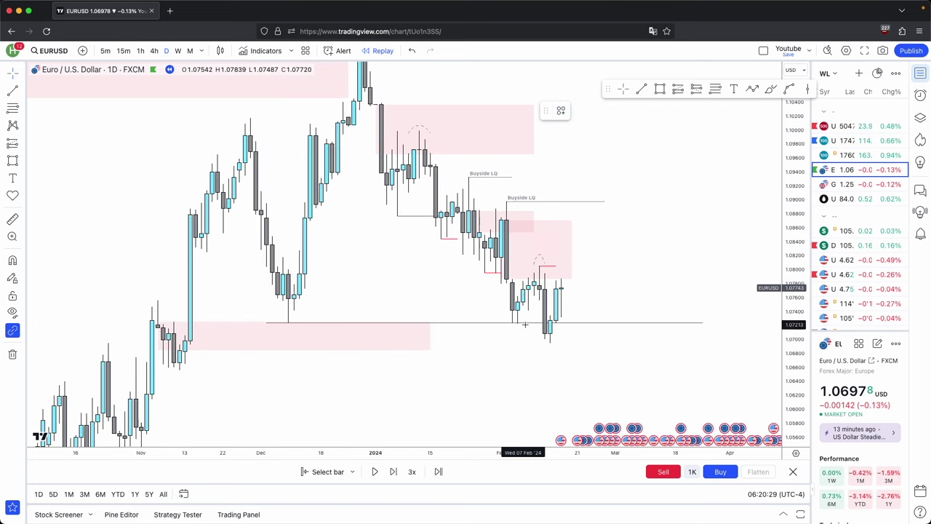
pyautogui.hscroll(5, 536, 262)
pyautogui.scroll(1, 512, 290)
pyautogui.click(493, 267)
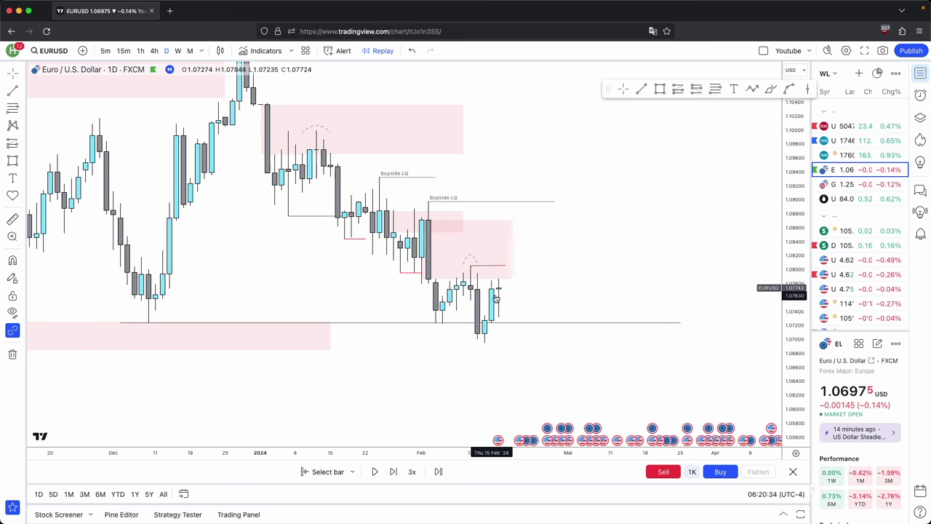
pyautogui.click(473, 266)
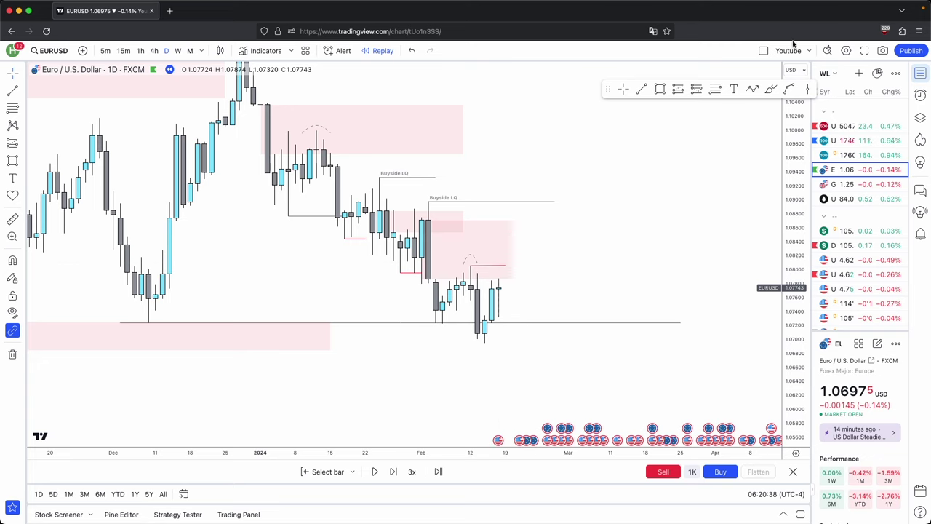
# Step: Try a zigzag arrow path falling from about 1.078 to 1.068, rising to 1.073 and dropping to 1.066, and delete it
pyautogui.click(753, 89)
pyautogui.click(511, 283)
pyautogui.click(539, 354)
pyautogui.click(547, 320)
pyautogui.doubleClick(575, 370)
pyautogui.click(696, 113)
# Step: Draw a single arrow path after the last candle, rising from about 1.074 to 1.084
pyautogui.click(749, 90)
pyautogui.click(505, 313)
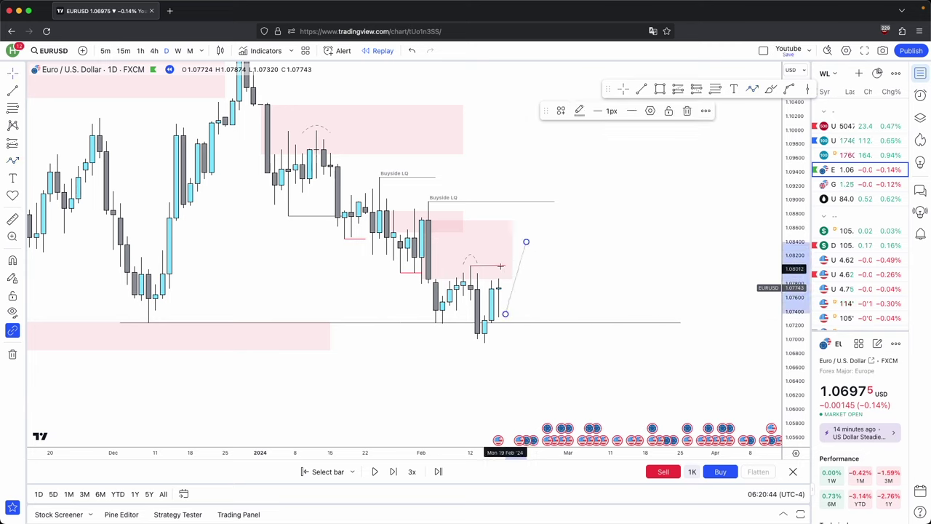
pyautogui.click(555, 264)
# Step: Try a short Sellside LQ line from 6 to 12 February at about 1.0723, and delete it
pyautogui.click(641, 89)
pyautogui.click(441, 324)
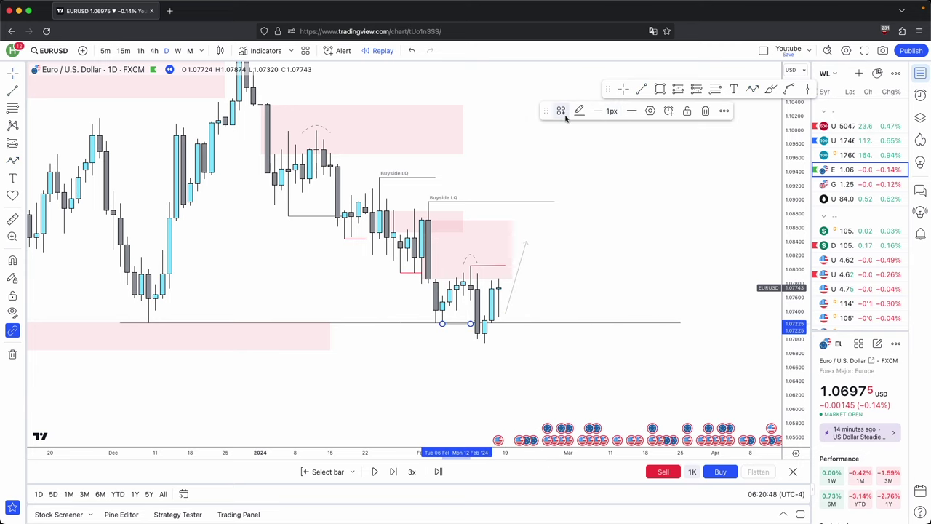
pyautogui.click(565, 111)
pyautogui.click(656, 279)
pyautogui.click(491, 263)
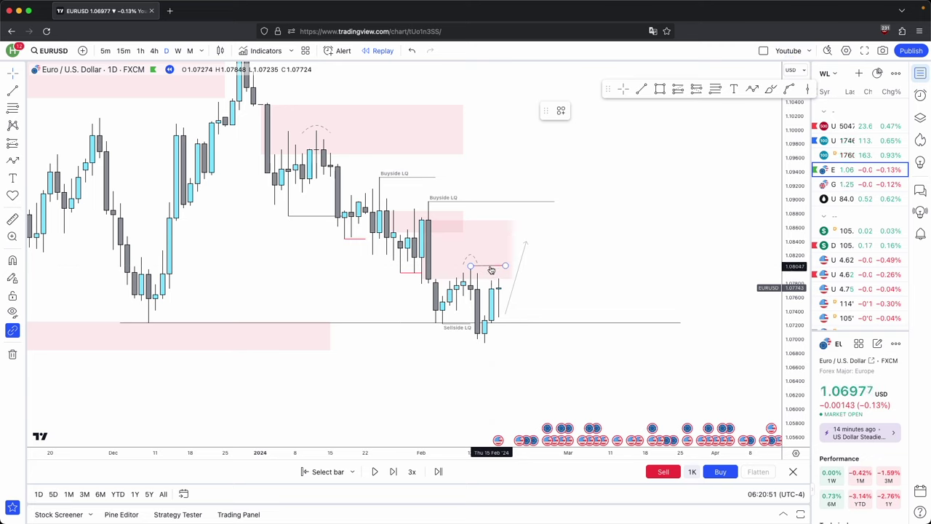
pyautogui.click(518, 248)
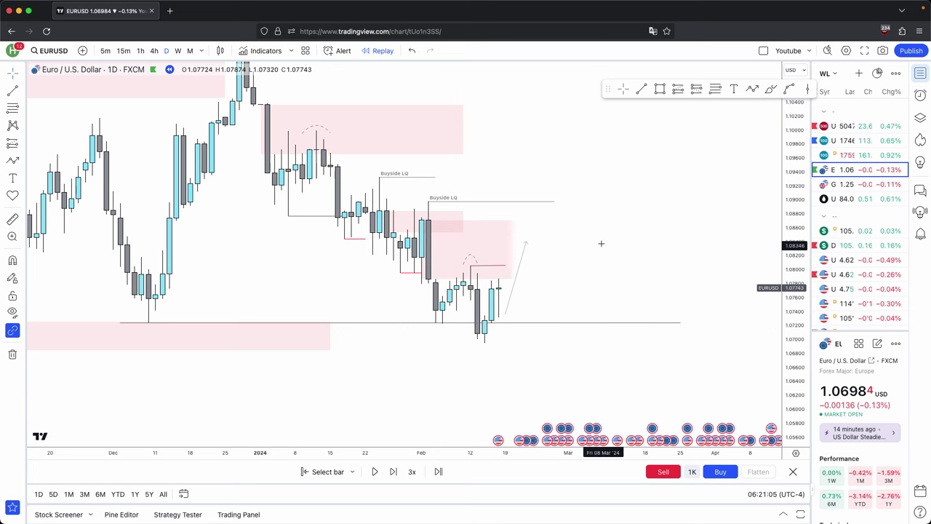
# Step: Compare the marked zones and liquidity lines on the weekly chart, and return to the daily chart
pyautogui.click(178, 50)
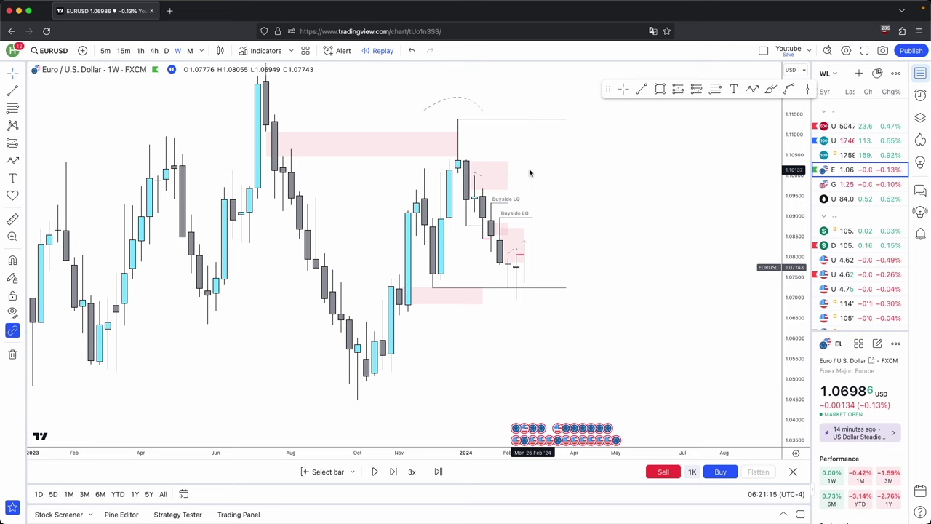
pyautogui.click(166, 50)
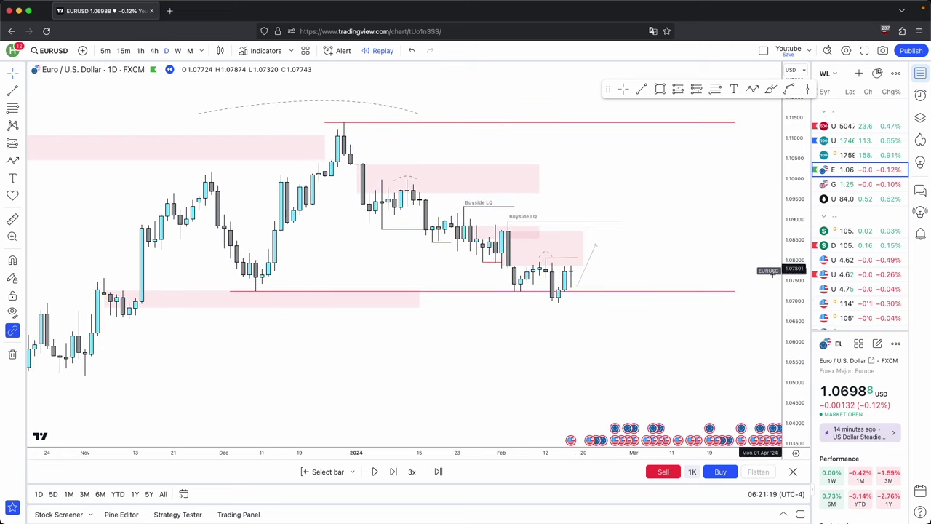
pyautogui.moveTo(791, 274); pyautogui.dragTo(789, 227)
pyautogui.moveTo(744, 252); pyautogui.dragTo(726, 251)
# Step: Try a zigzag arrow path along the decline from the late-December high through the swing points to about 1.057, and delete it
pyautogui.click(752, 88)
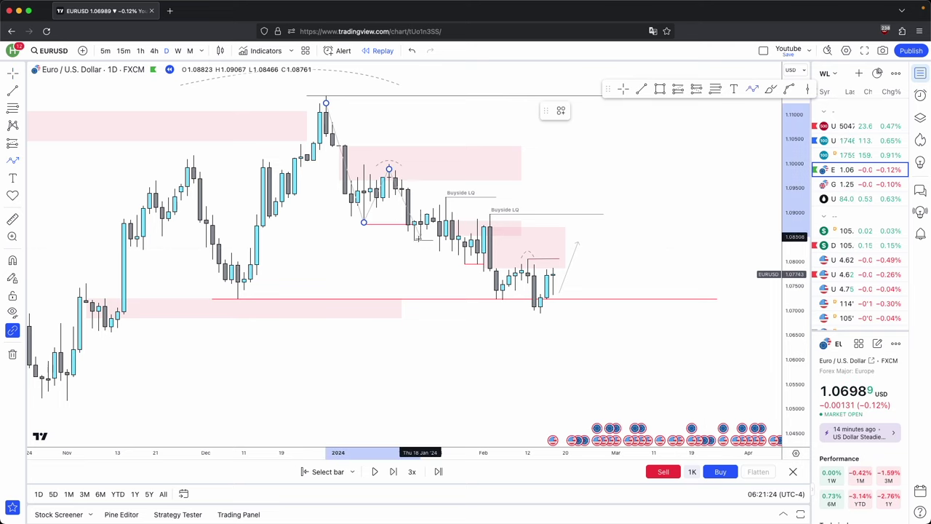
pyautogui.click(420, 243)
pyautogui.click(446, 198)
pyautogui.click(508, 304)
pyautogui.click(558, 260)
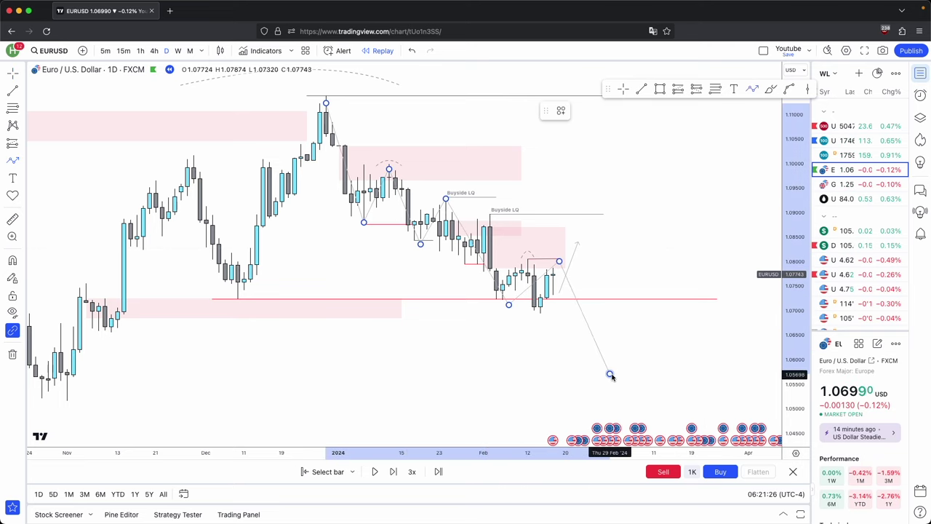
# Step: On the weekly chart, try a descending zigzag arrow path from about 1.1035 to 1.032, delete it, and return to the daily chart
pyautogui.click(177, 50)
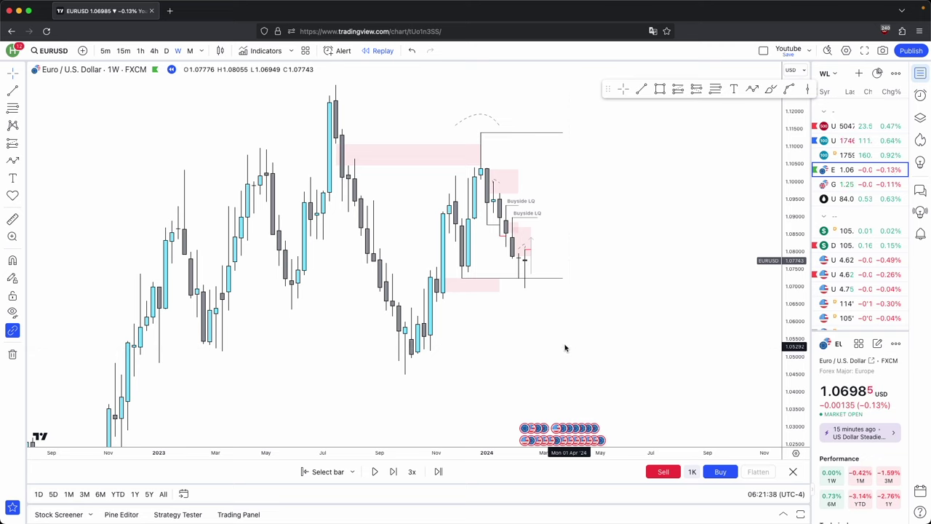
pyautogui.click(752, 89)
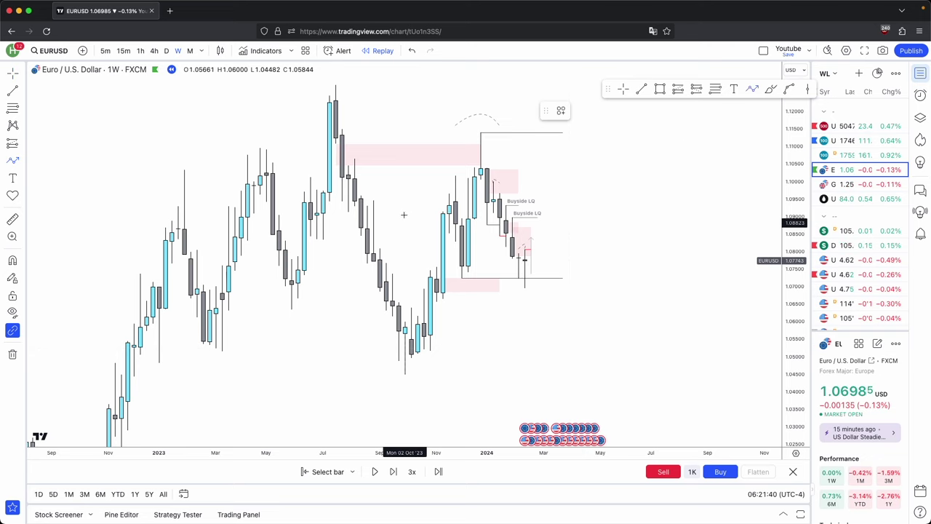
pyautogui.click(456, 169)
pyautogui.click(543, 322)
pyautogui.click(575, 235)
pyautogui.click(644, 394)
pyautogui.click(681, 294)
pyautogui.doubleClick(732, 420)
pyautogui.moveTo(436, 185); pyautogui.dragTo(415, 183)
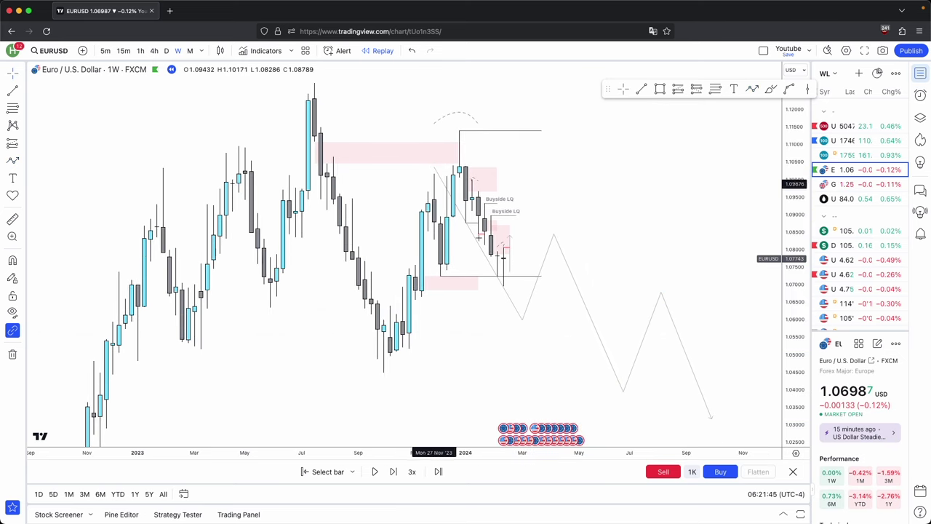
pyautogui.click(624, 387)
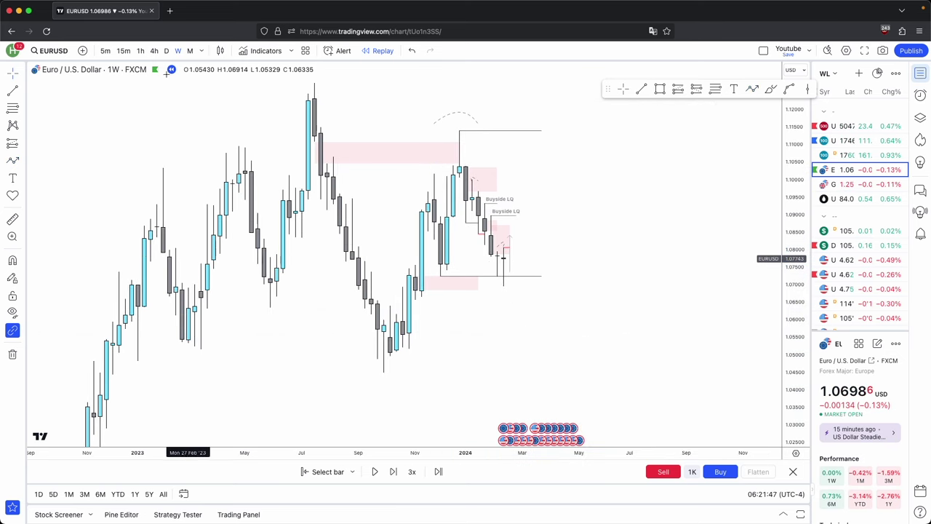
pyautogui.click(166, 50)
pyautogui.scroll(-2, 353, 276)
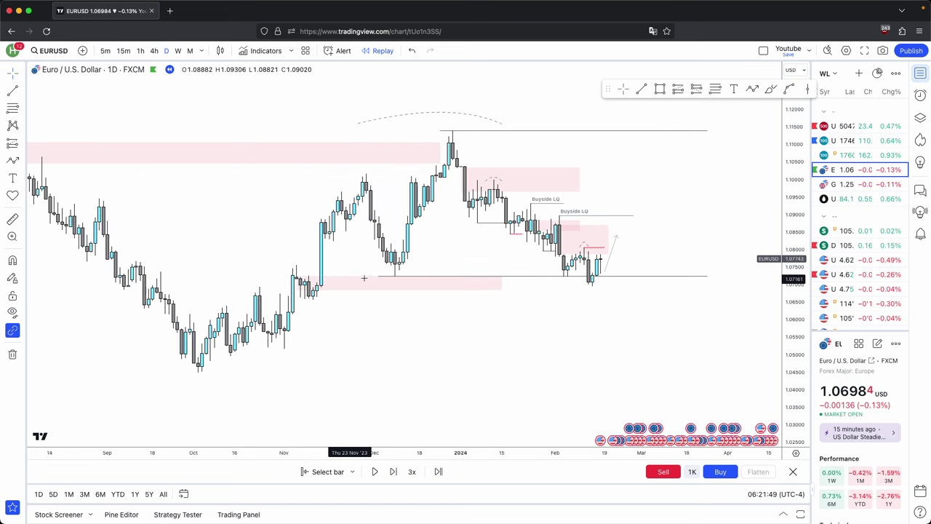
# Step: Try a descending zigzag arrow path in the empty area from about 1.085 in early March to 1.050, and delete it
pyautogui.moveTo(427, 308); pyautogui.dragTo(410, 310)
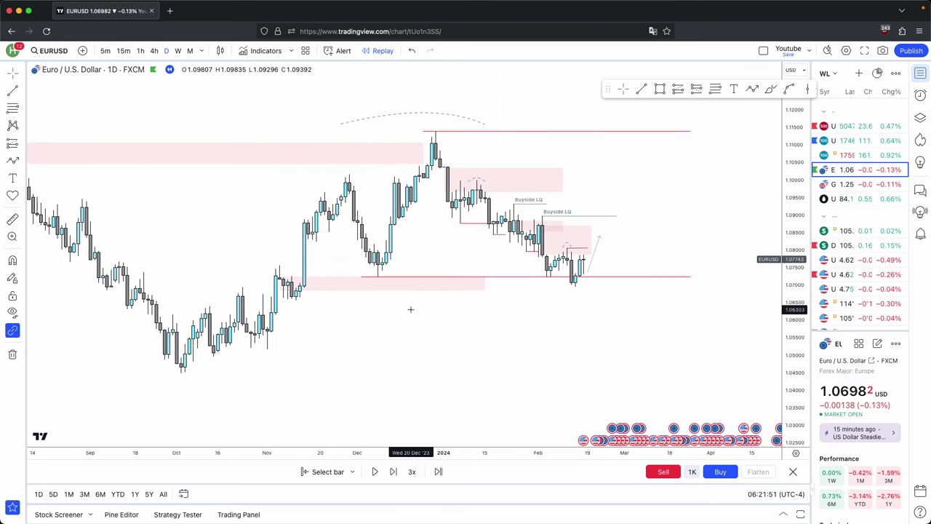
pyautogui.moveTo(794, 297); pyautogui.dragTo(794, 182)
pyautogui.scroll(1, 580, 247)
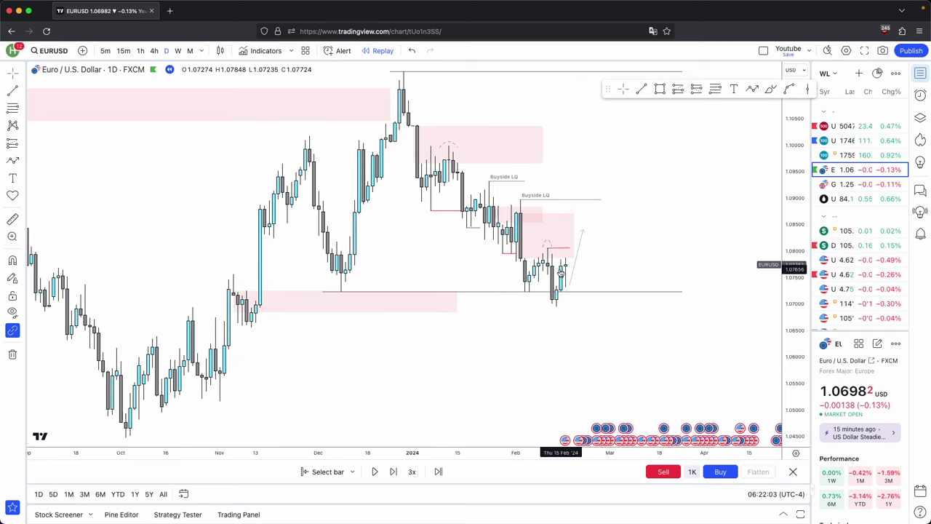
pyautogui.scroll(1, 561, 263)
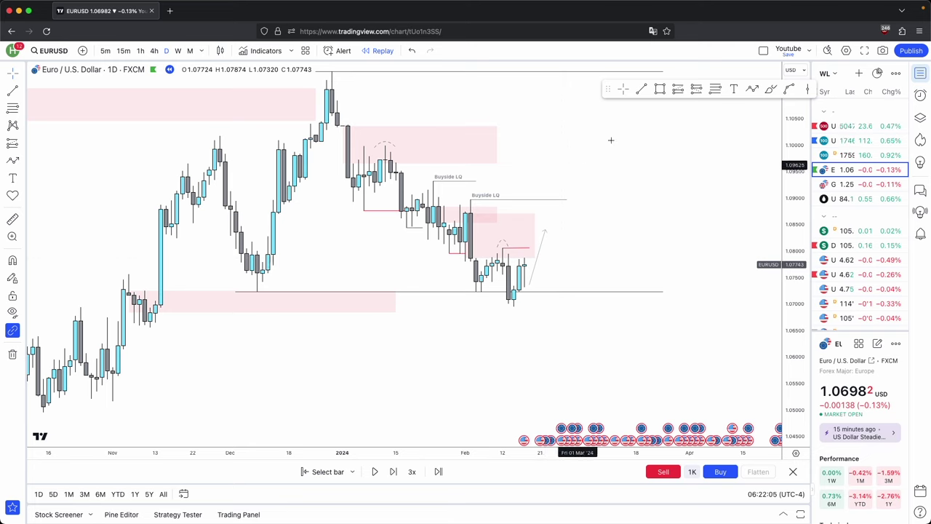
pyautogui.click(752, 89)
pyautogui.click(594, 222)
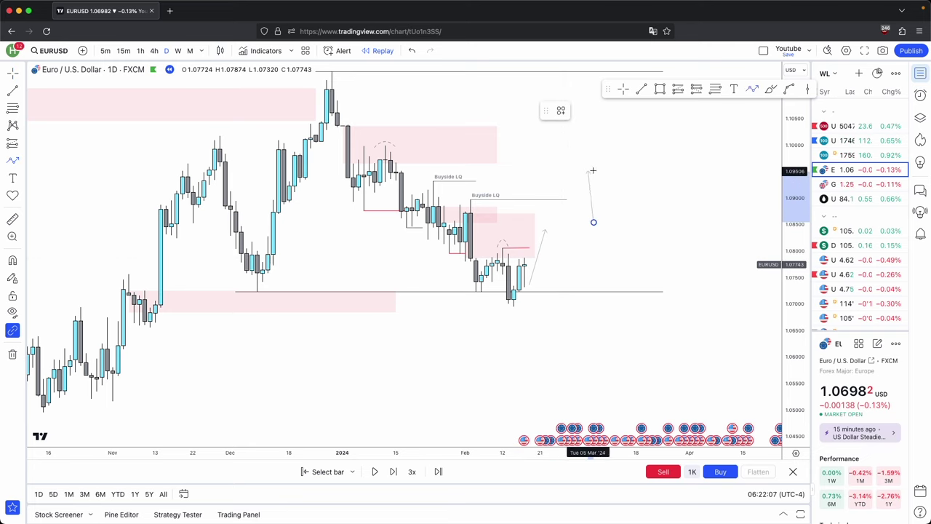
pyautogui.click(710, 368)
pyautogui.click(732, 260)
pyautogui.click(764, 409)
pyautogui.click(686, 112)
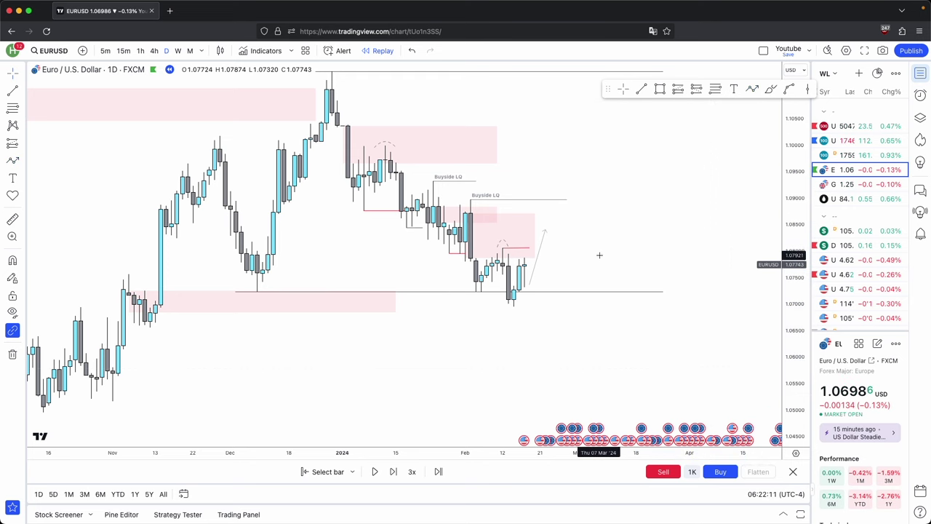
# Step: Check the weekly chart briefly, return to the daily chart, and examine the decline from the late-December high through the marked zones
pyautogui.scroll(-1, 598, 256)
pyautogui.moveTo(598, 255); pyautogui.dragTo(578, 275)
pyautogui.click(178, 51)
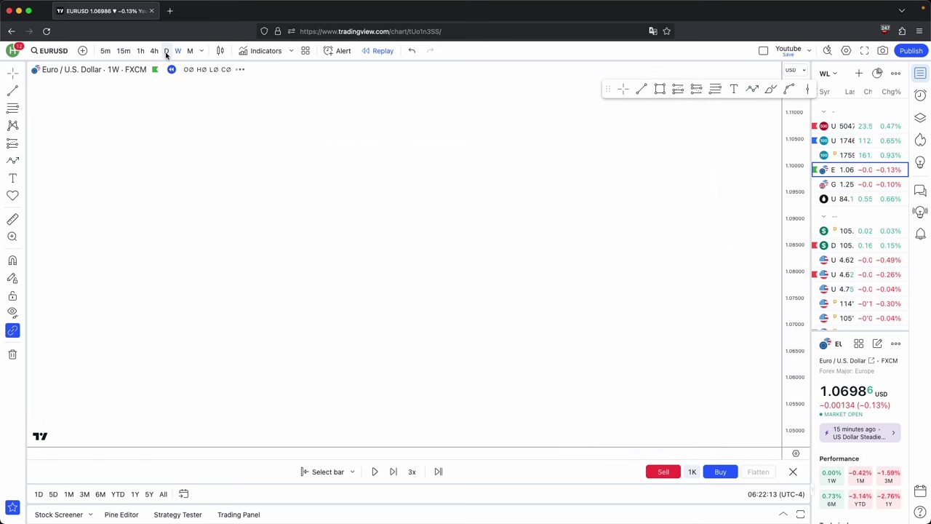
pyautogui.click(167, 52)
pyautogui.scroll(1, 581, 291)
pyautogui.moveTo(563, 270); pyautogui.dragTo(594, 235)
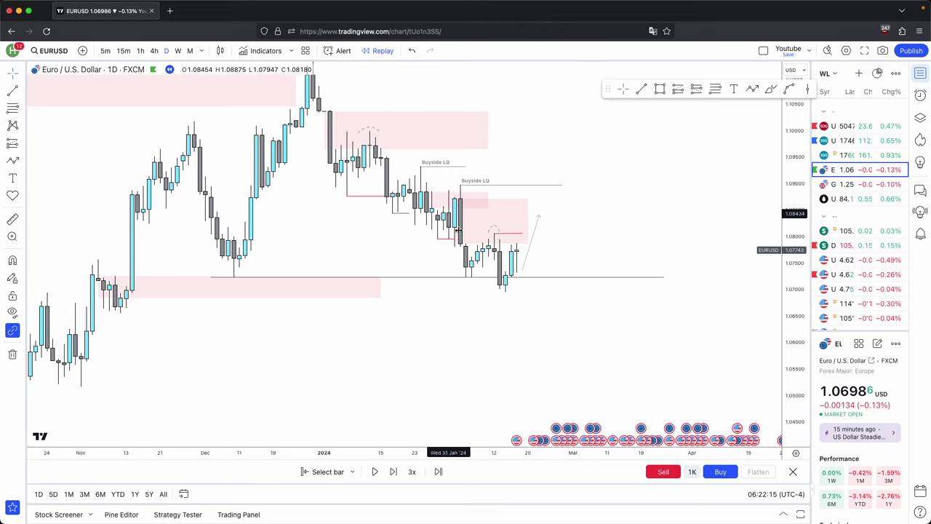
pyautogui.moveTo(568, 131); pyautogui.dragTo(532, 198)
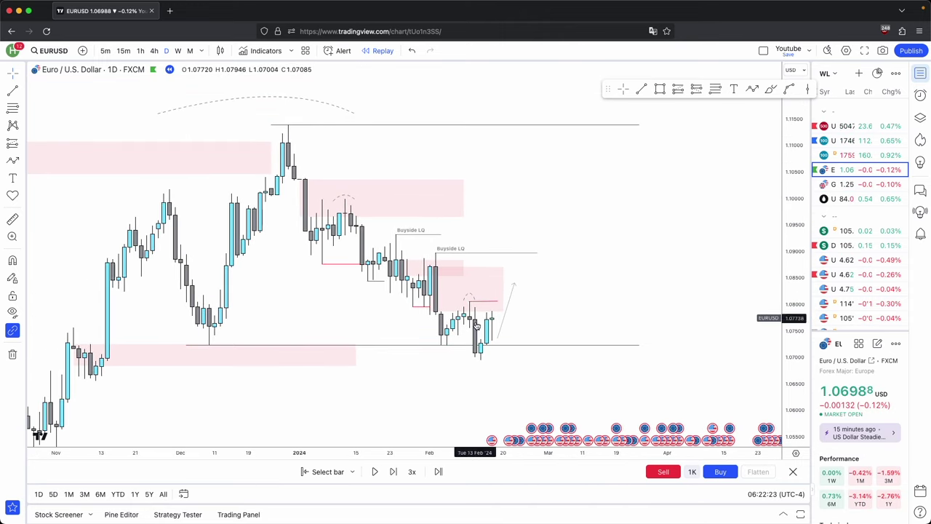
# Step: Undo the move of the line at the late-December high, and compare the weekly chart before returning to the daily chart
pyautogui.moveTo(328, 126); pyautogui.dragTo(350, 129)
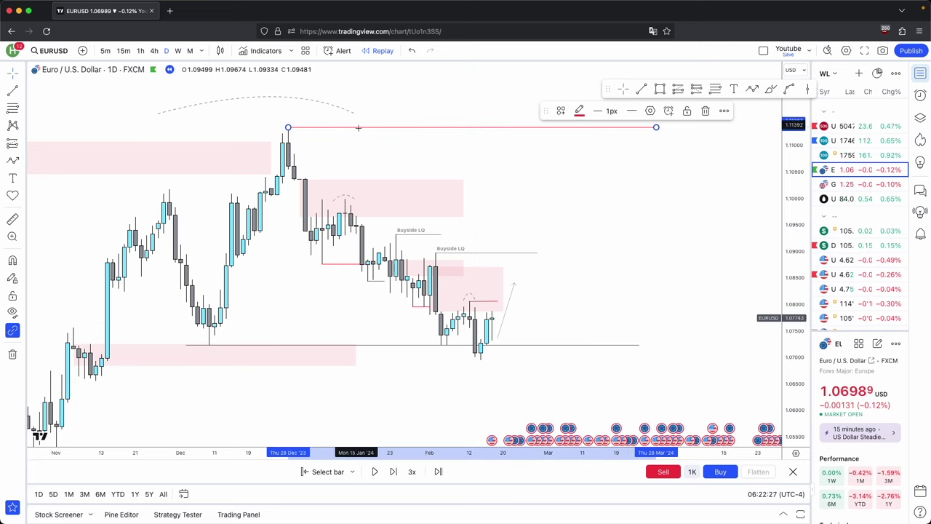
pyautogui.press('super+z')
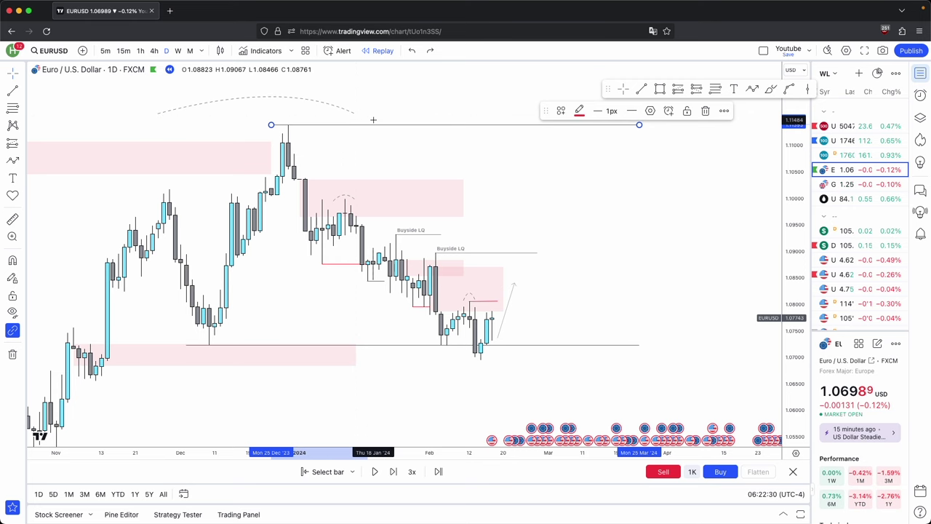
pyautogui.click(178, 51)
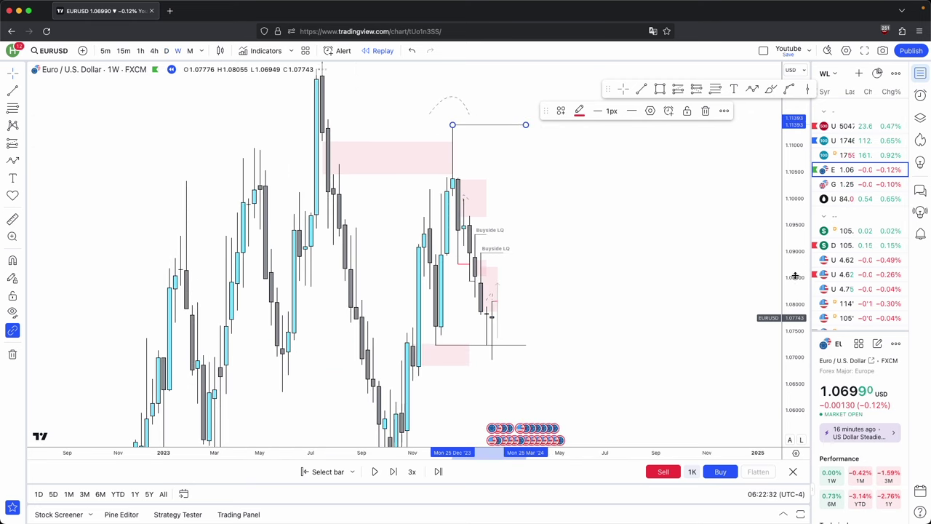
pyautogui.click(166, 51)
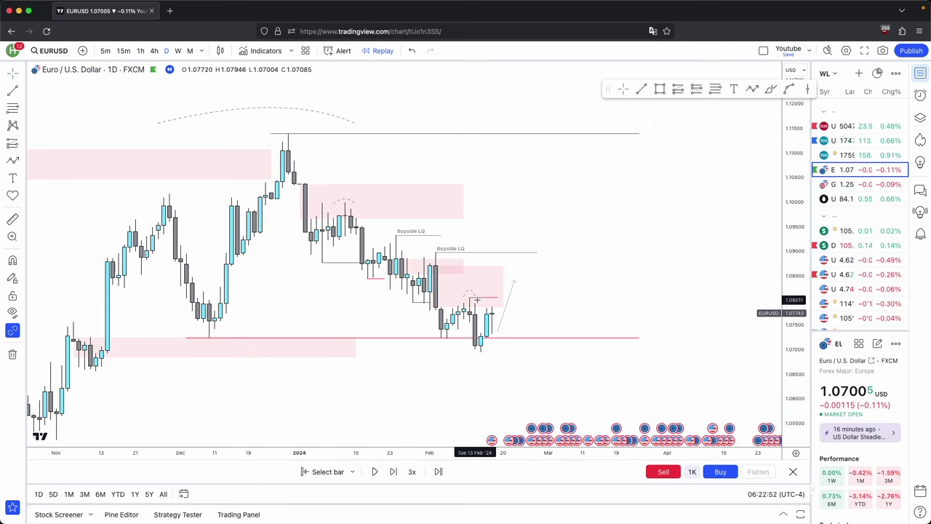
# Step: Advance the bar replay by three daily candles to 21 February
pyautogui.click(502, 378)
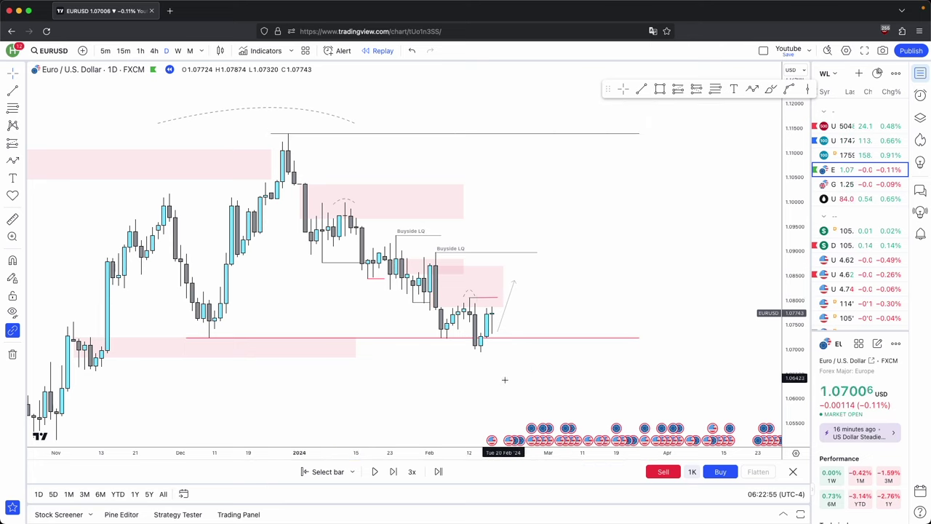
pyautogui.click(393, 472)
pyautogui.click(393, 472)
pyautogui.click(394, 472)
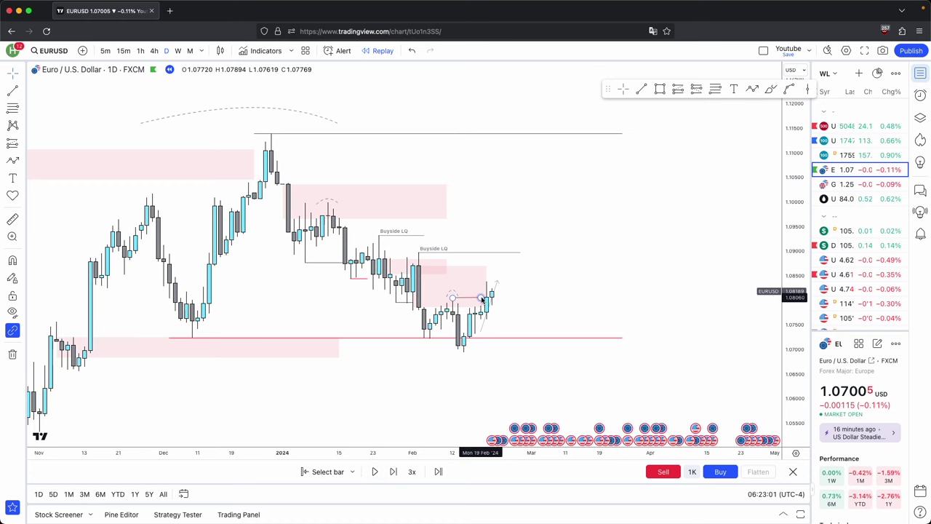
# Step: Delete the early-February zone with its small dashed arc, and the rising projection arrow beside the latest candles
pyautogui.moveTo(549, 307)
pyautogui.mouseDown()
pyautogui.moveTo(478, 281)
pyautogui.moveTo(486, 276)
pyautogui.mouseUp()
pyautogui.click(519, 281)
pyautogui.click(452, 294)
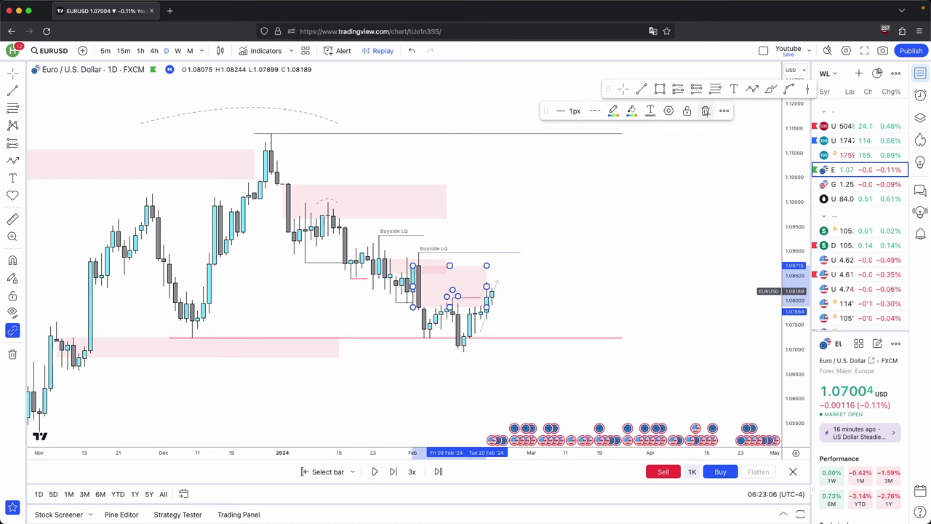
pyautogui.press('Delete')
pyautogui.click(497, 284)
pyautogui.click(689, 111)
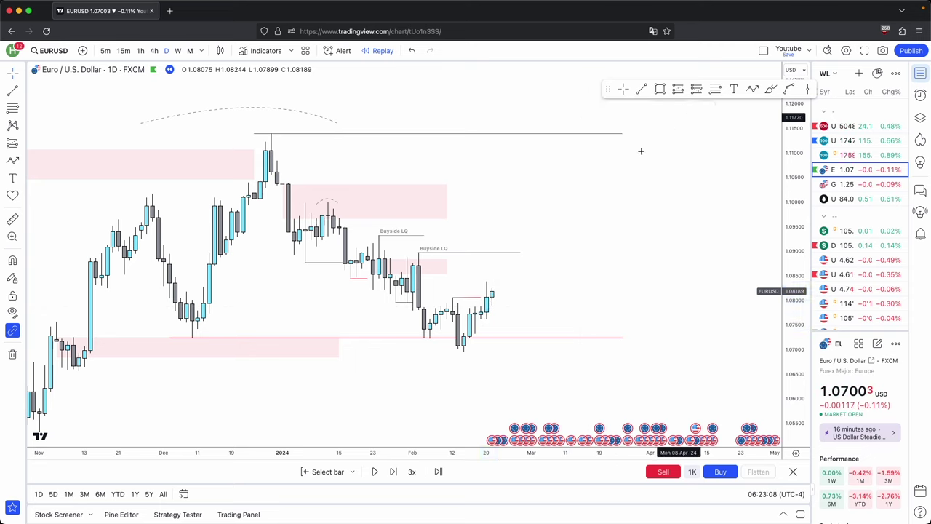
# Step: Delete the small late-January zone below the Buyside LQ lines, and extend the upper Buyside LQ line to about 27 February
pyautogui.click(446, 267)
pyautogui.click(705, 110)
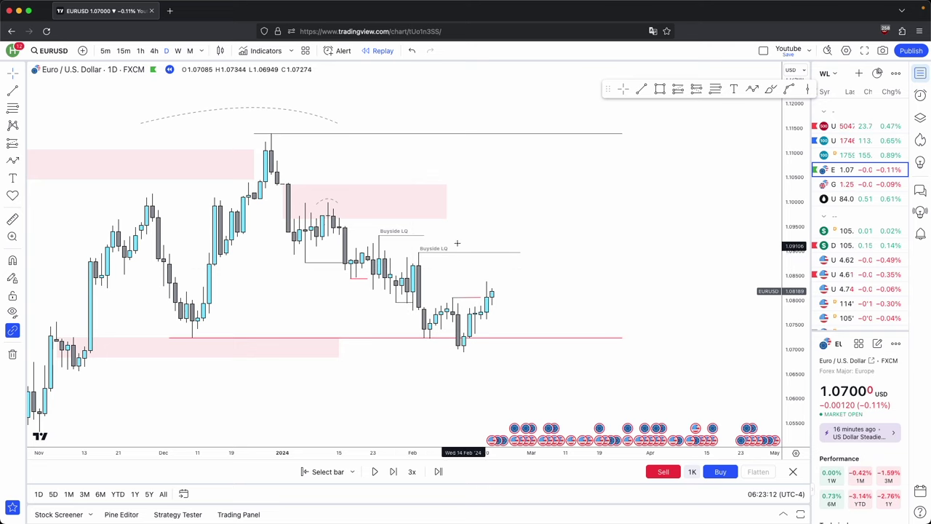
pyautogui.moveTo(424, 235); pyautogui.dragTo(515, 235)
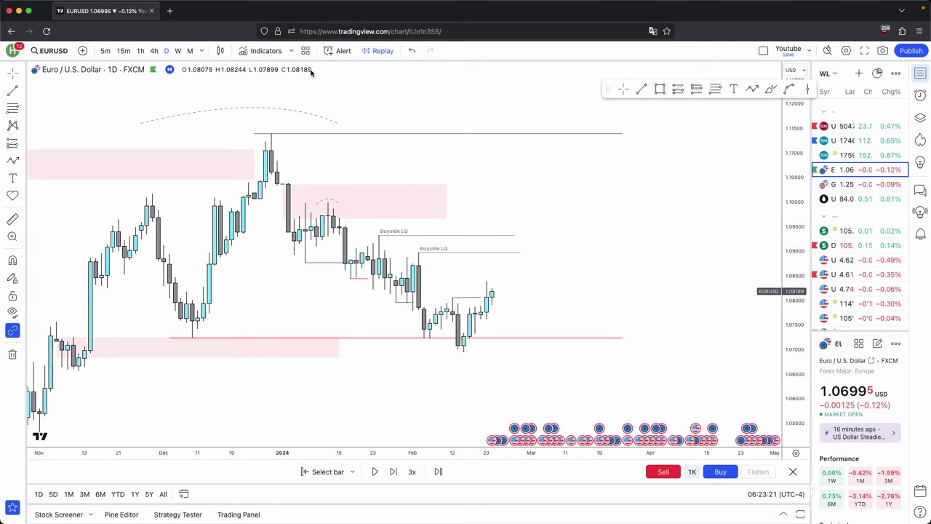
# Step: On the weekly chart, mark the 8 January candle's range from 1.09101 to 1.09994 as a green zone extended to about 20 May 2024
pyautogui.click(179, 51)
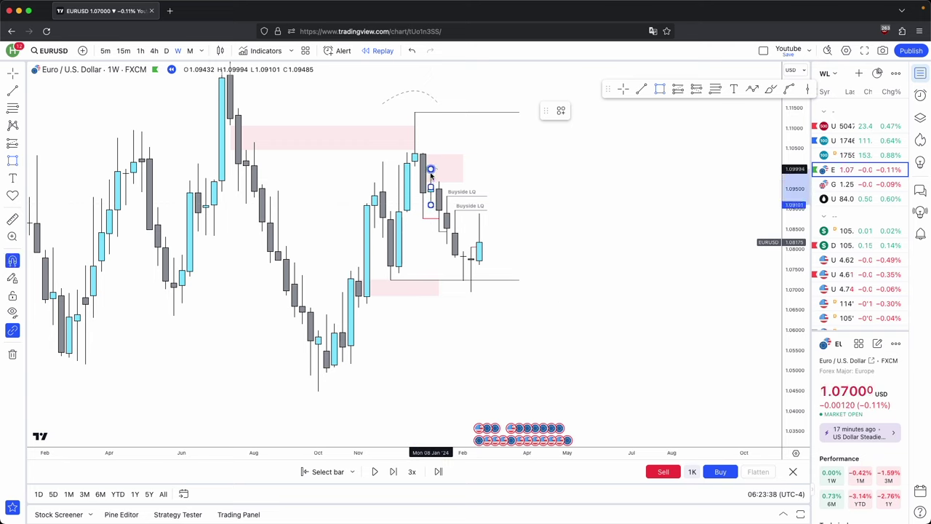
pyautogui.click(431, 170)
pyautogui.moveTo(431, 186); pyautogui.dragTo(581, 190)
pyautogui.moveTo(581, 189); pyautogui.dragTo(584, 190)
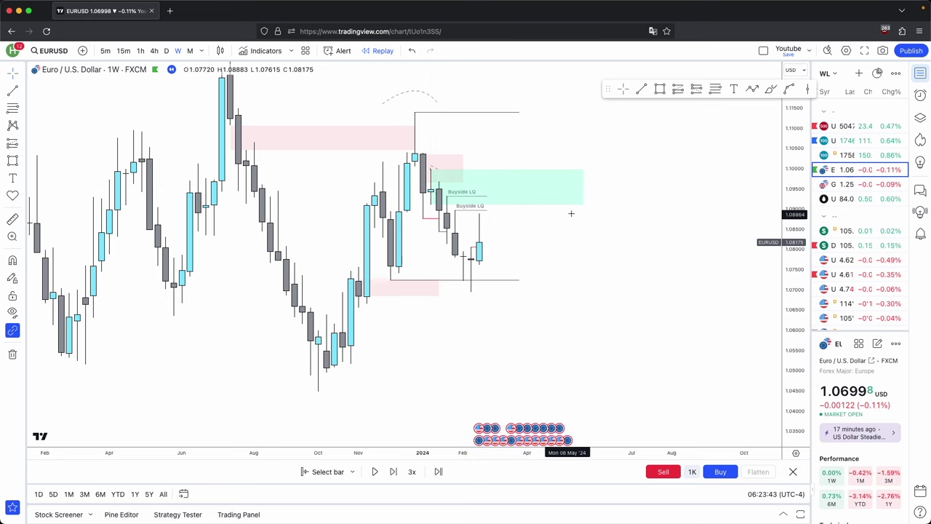
# Step: Try a zigzag arrow path from about 1.0765 up into the green zone and down to about 1.043, and delete it
pyautogui.scroll(1, 570, 213)
pyautogui.click(752, 89)
pyautogui.click(487, 263)
pyautogui.click(519, 189)
pyautogui.click(611, 357)
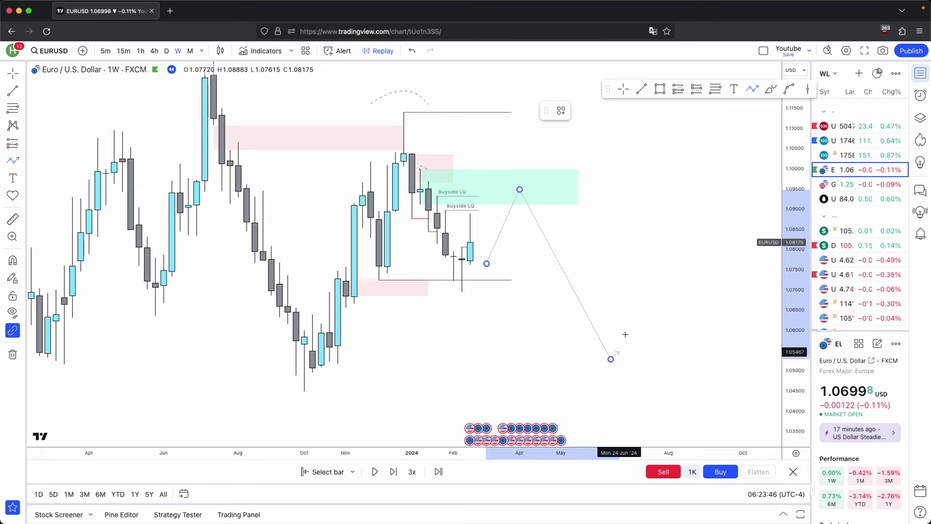
pyautogui.click(644, 308)
pyautogui.click(677, 399)
pyautogui.click(702, 111)
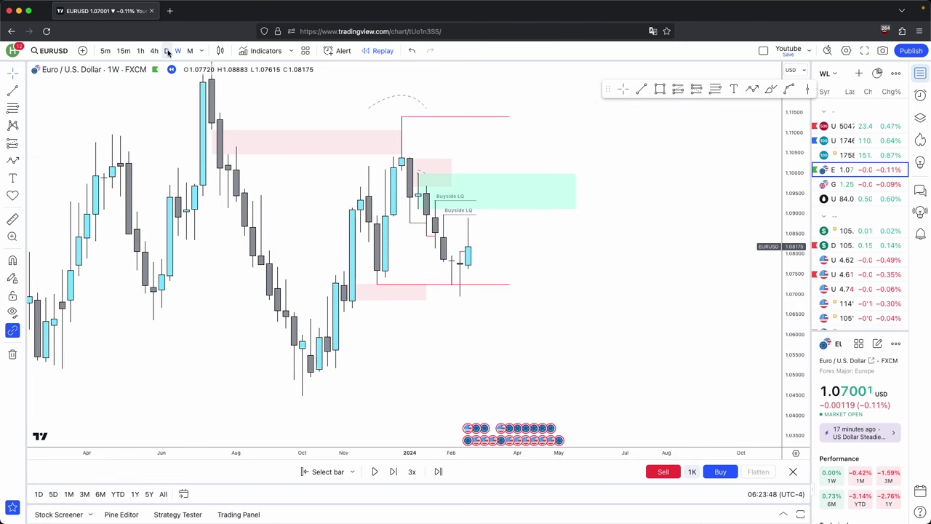
# Step: Return to the daily chart and advance the bar replay to 4 March
pyautogui.click(166, 51)
pyautogui.scroll(-5, 614, 254)
pyautogui.moveTo(681, 247); pyautogui.dragTo(559, 269)
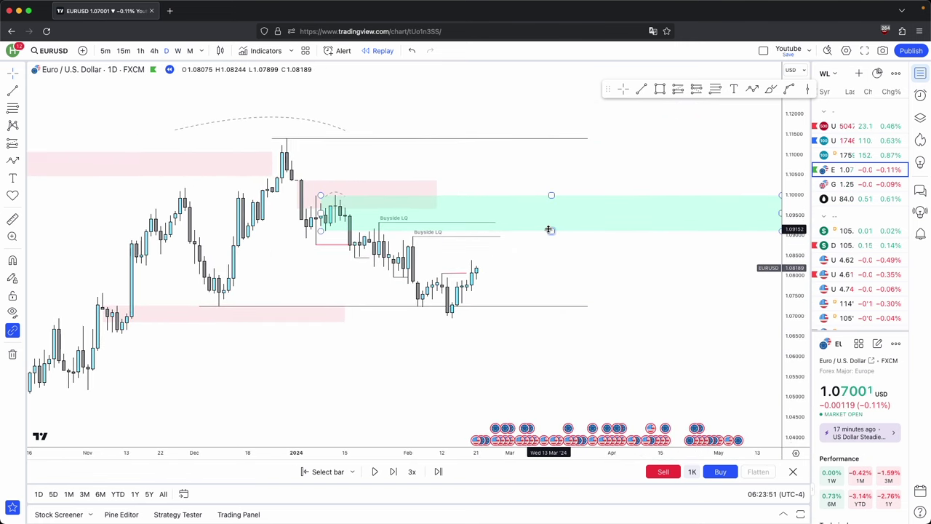
pyautogui.moveTo(794, 342); pyautogui.dragTo(794, 248)
pyautogui.click(393, 471)
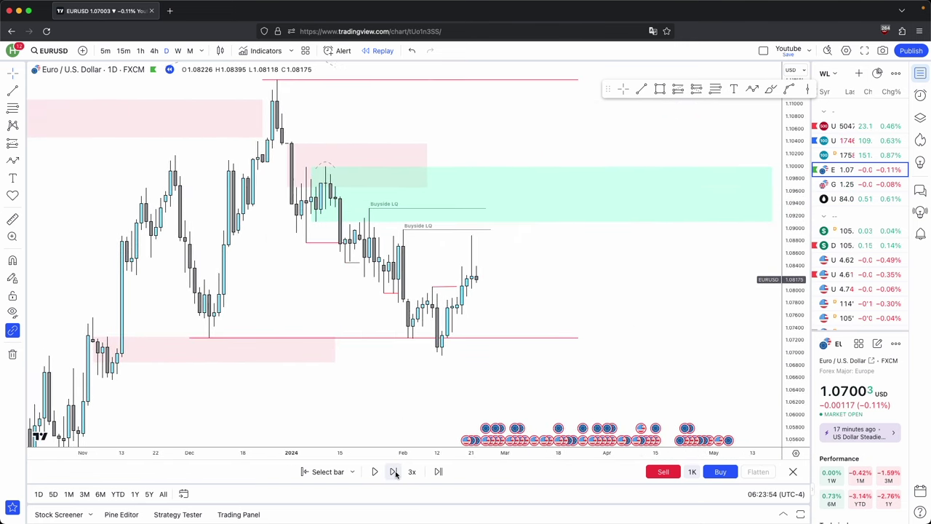
pyautogui.click(395, 473)
pyautogui.click(394, 472)
pyautogui.click(395, 472)
pyautogui.click(395, 473)
pyautogui.click(395, 472)
pyautogui.click(395, 472)
# Step: Draw a horizontal line from the 22 February high at about 1.0889 to about 5 March
pyautogui.moveTo(566, 308); pyautogui.dragTo(605, 303)
pyautogui.moveTo(794, 349); pyautogui.dragTo(765, 230)
pyautogui.scroll(2, 588, 272)
pyautogui.moveTo(576, 281); pyautogui.dragTo(654, 231)
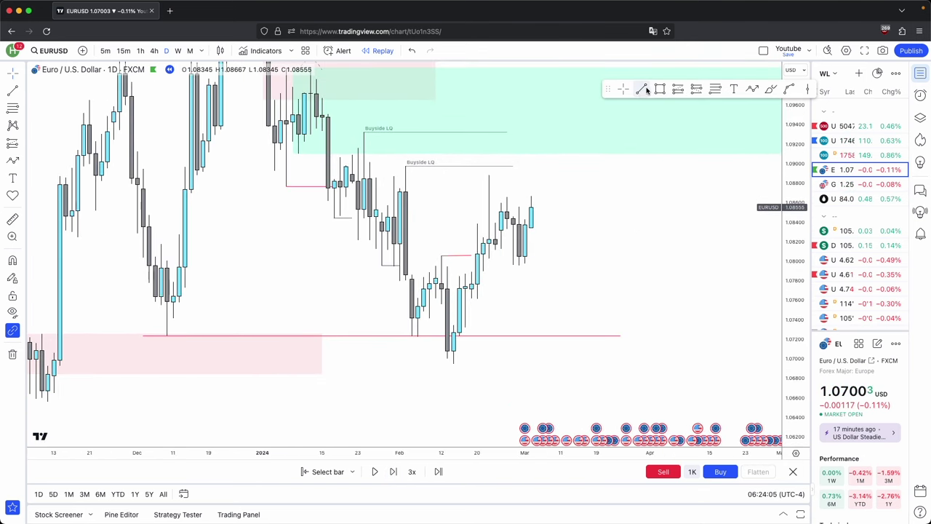
pyautogui.click(647, 89)
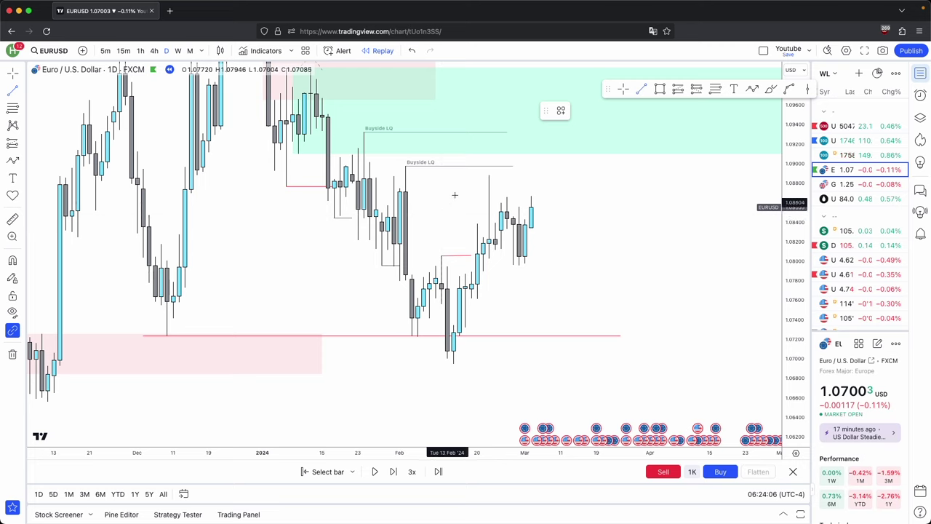
pyautogui.click(489, 175)
pyautogui.click(537, 176)
pyautogui.click(557, 207)
# Step: Try a zone rectangle from the early-February Buyside LQ high at about 1.0898 down to about 1.0871, and delete it
pyautogui.click(660, 89)
pyautogui.click(405, 166)
pyautogui.click(506, 192)
pyautogui.click(706, 111)
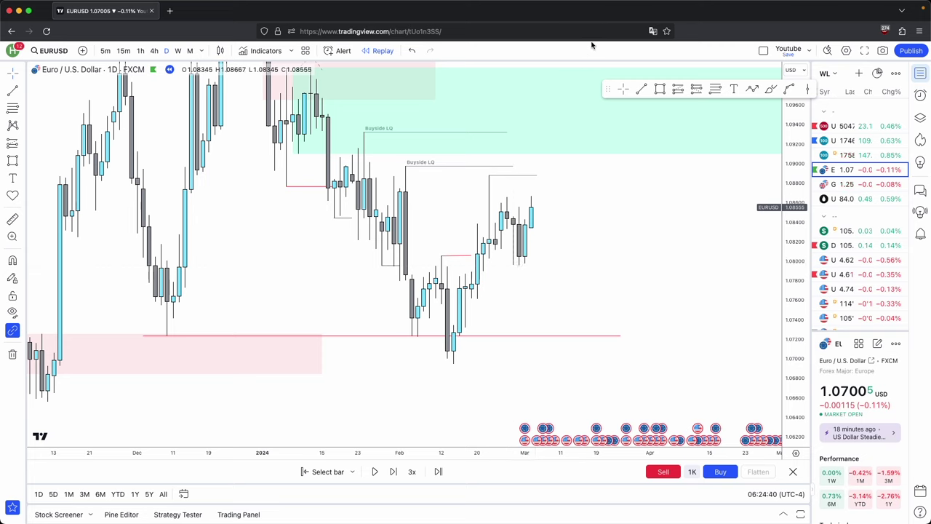
# Step: Draw a horizontal line at the 29 February low, 1.07958, to 8 March, and apply the Sellside LQ template to it
pyautogui.click(653, 88)
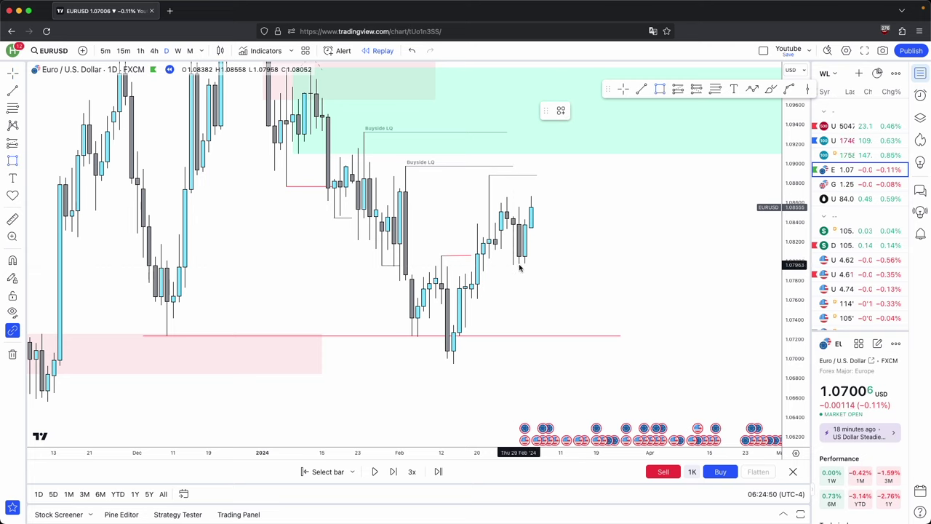
pyautogui.click(641, 89)
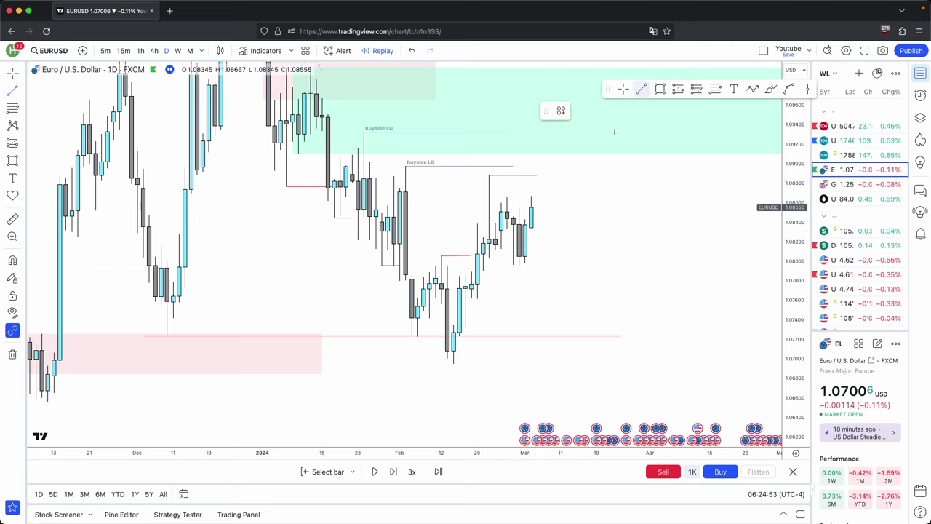
pyautogui.moveTo(519, 265); pyautogui.dragTo(554, 265)
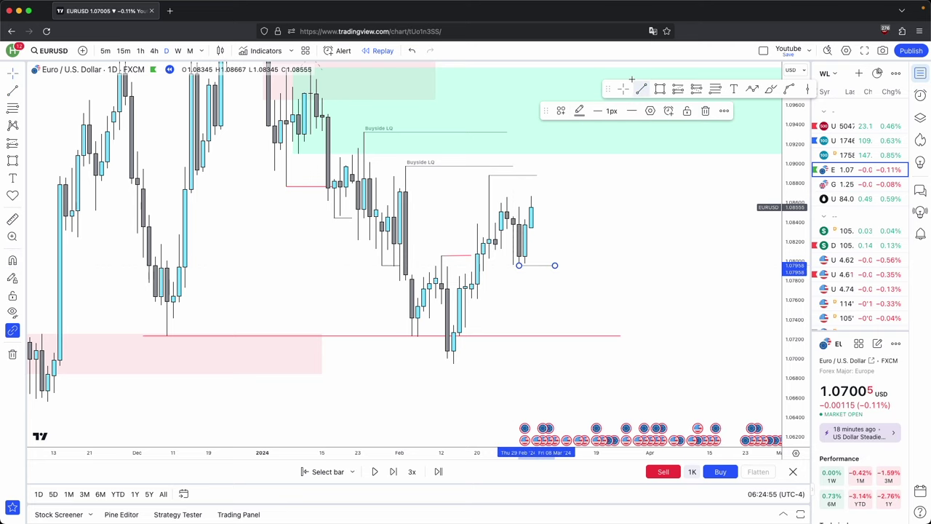
pyautogui.click(560, 111)
pyautogui.click(589, 278)
# Step: Try a zigzag arrow path from the latest candle down through the Sellside LQ to about 1.077, then up to 1.094, and delete it
pyautogui.click(752, 89)
pyautogui.click(536, 214)
pyautogui.click(566, 288)
pyautogui.click(603, 156)
pyautogui.click(620, 206)
pyautogui.doubleClick(657, 123)
pyautogui.click(688, 113)
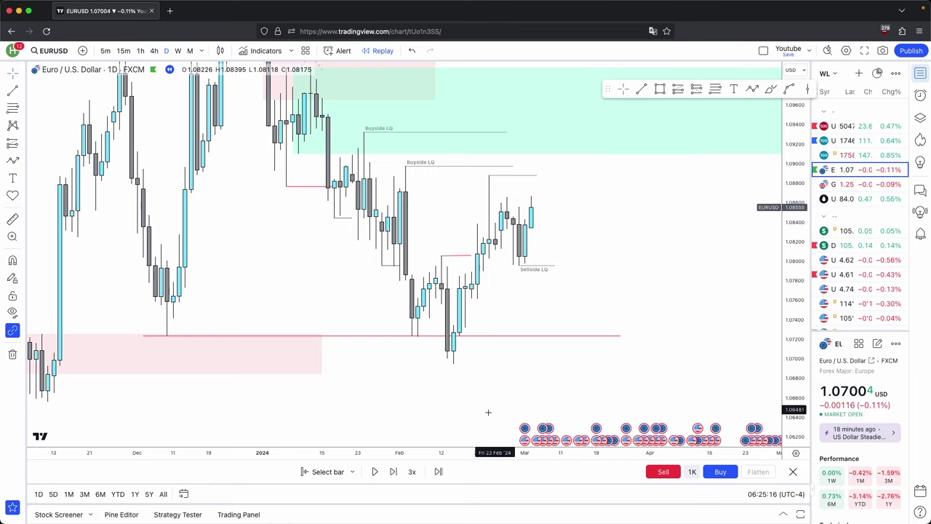
# Step: Draw a zigzag path from about 1.080 up to 1.0905, down to 1.0756, up to 1.083 and down to 1.0735
pyautogui.click(524, 263)
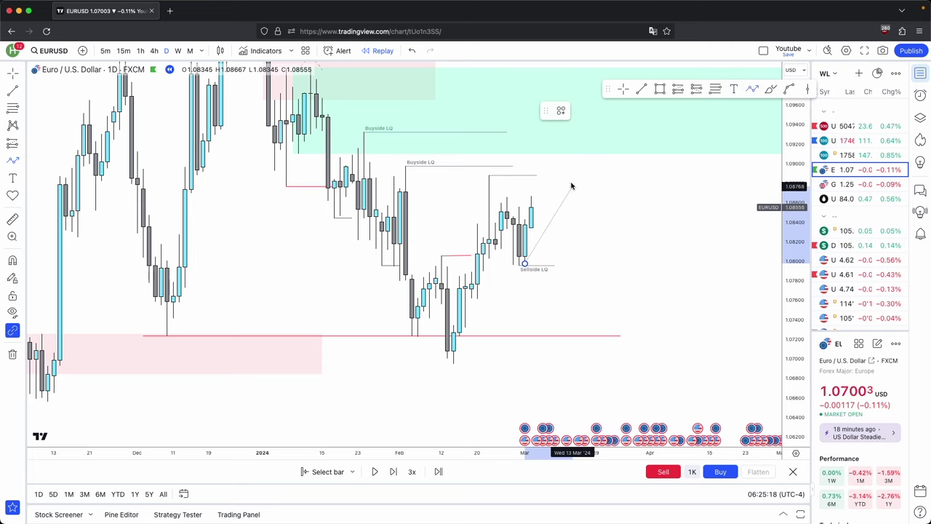
pyautogui.click(548, 158)
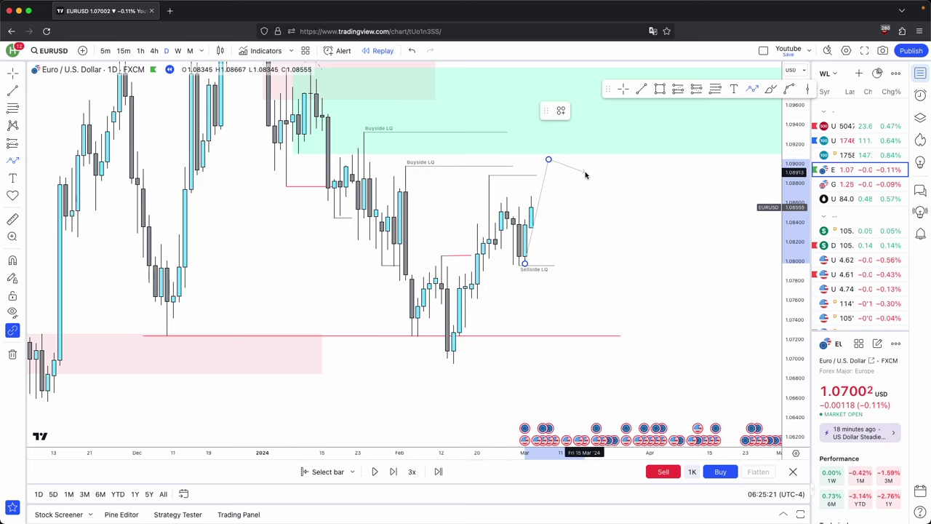
pyautogui.click(602, 303)
pyautogui.click(632, 231)
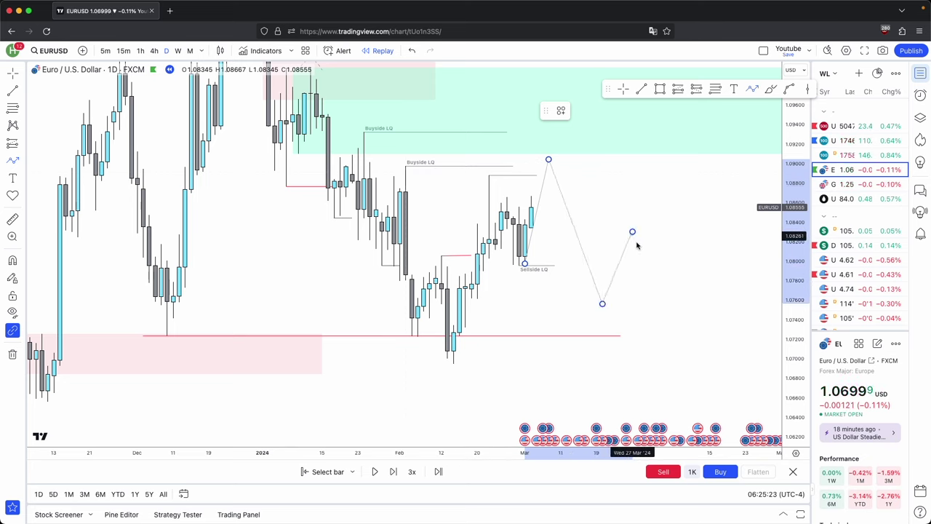
pyautogui.click(673, 324)
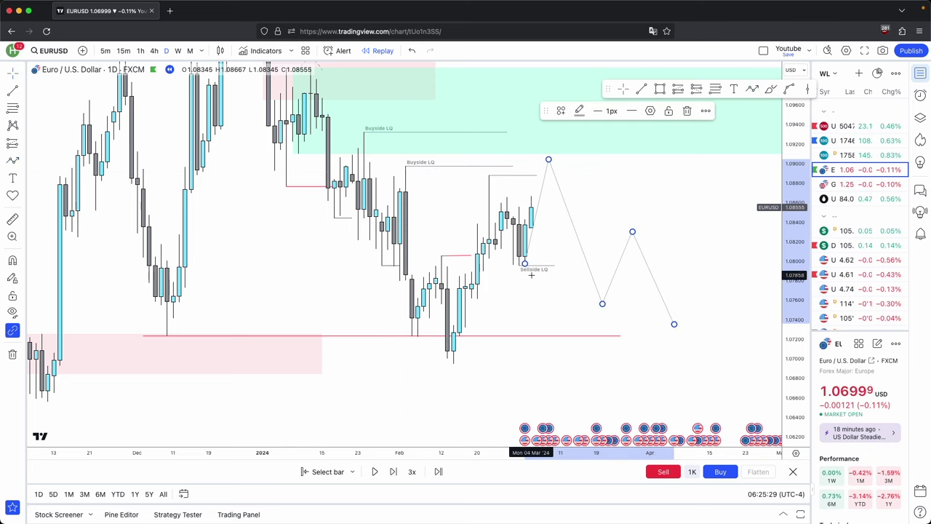
# Step: Delete the projected path, try a zigzag from the latest candle down to about 1.078 and up to 1.089, and delete that too
pyautogui.click(686, 111)
pyautogui.click(752, 88)
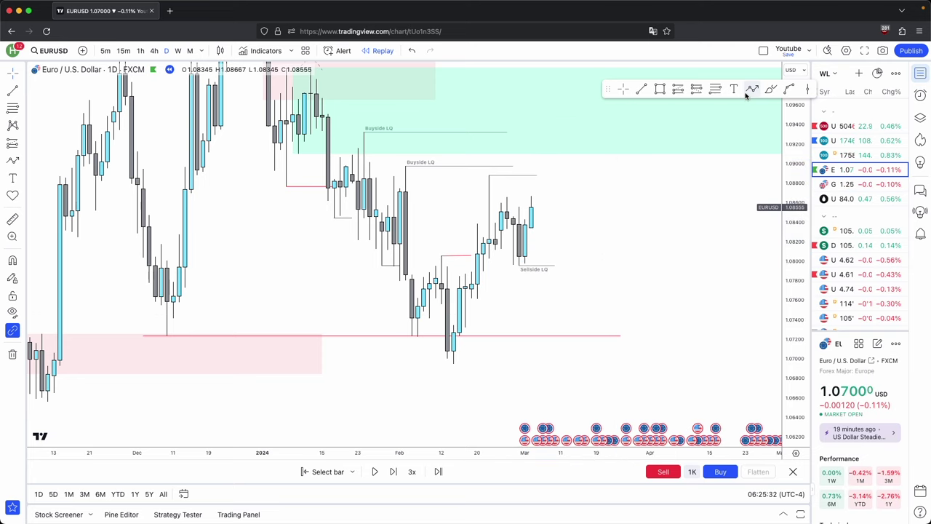
pyautogui.click(536, 205)
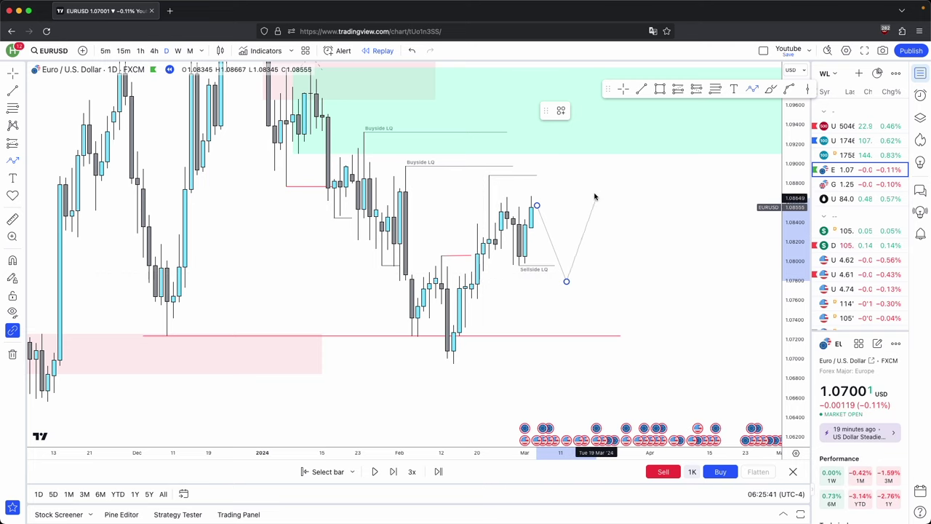
pyautogui.click(597, 170)
pyautogui.click(615, 210)
pyautogui.click(683, 111)
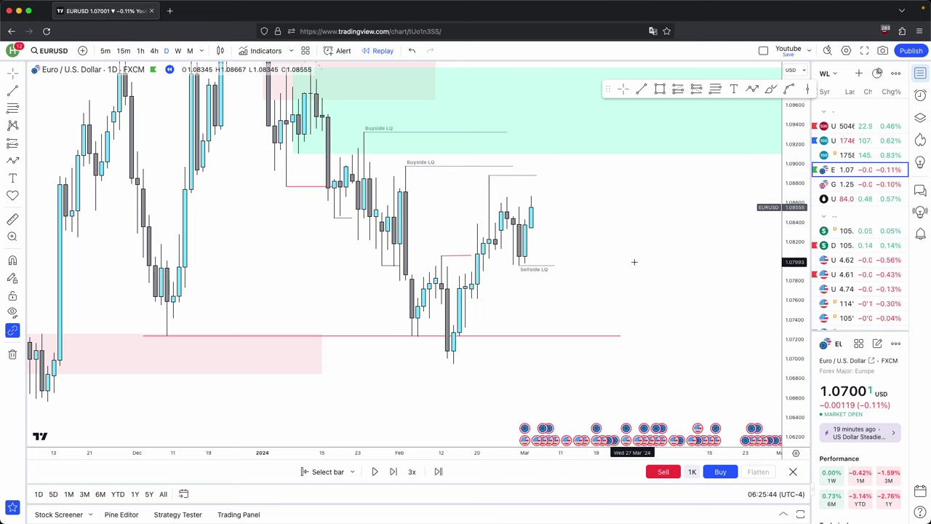
# Step: Advance the replay by two daily bars and delete the horizontal line at the 22 February high
pyautogui.click(393, 472)
pyautogui.click(393, 472)
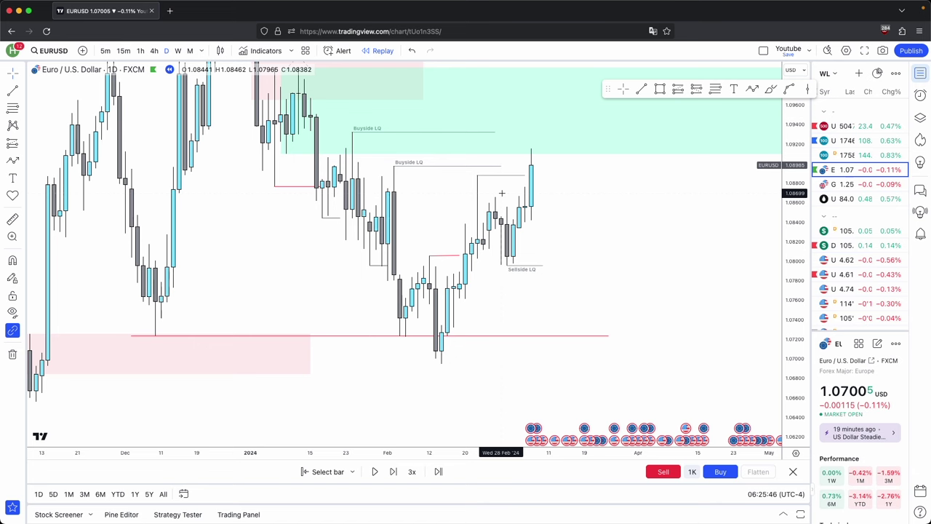
pyautogui.scroll(1, 491, 191)
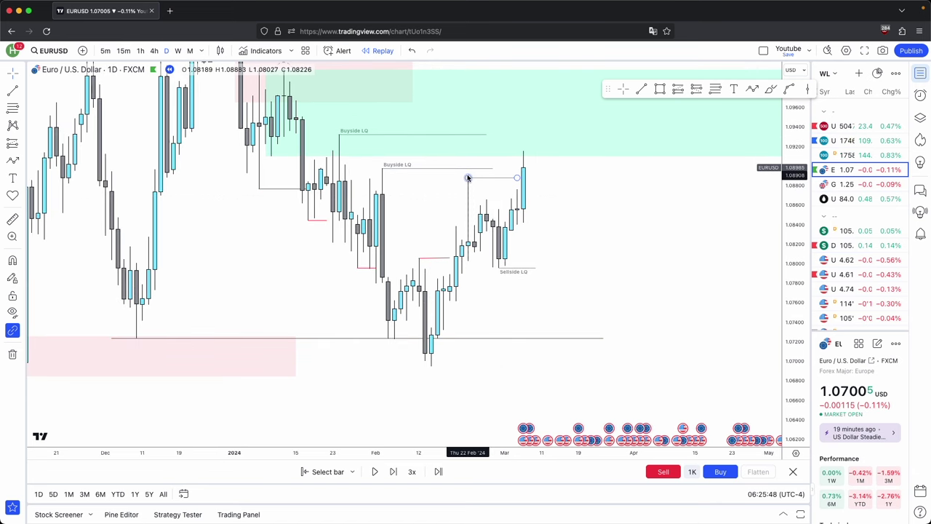
pyautogui.click(467, 178)
pyautogui.click(560, 290)
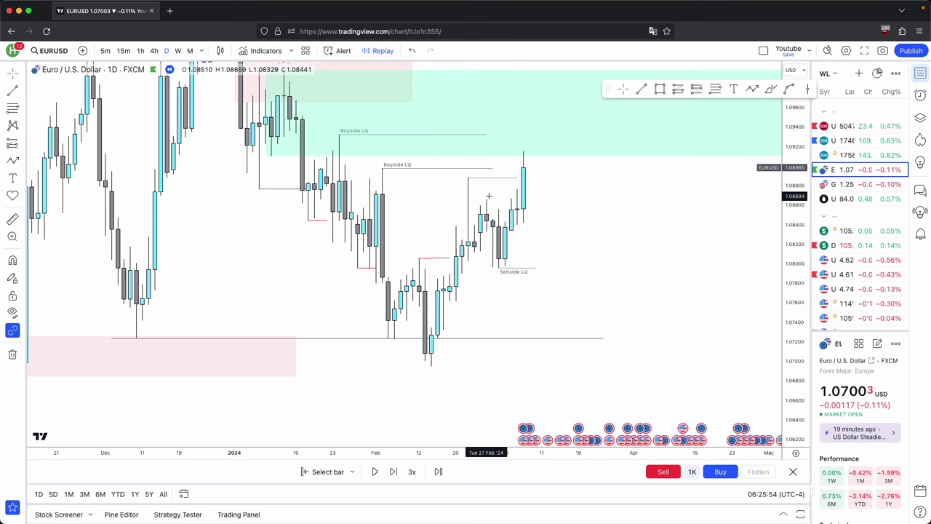
pyautogui.click(507, 178)
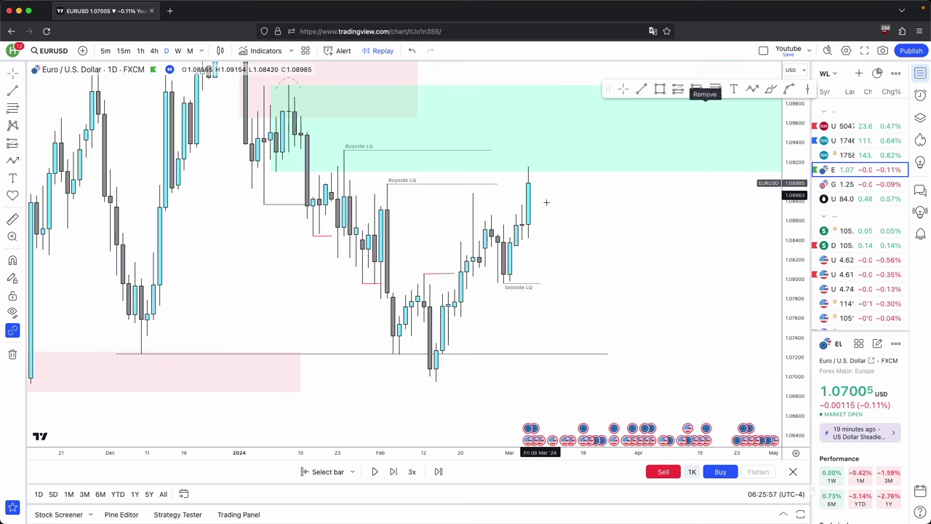
pyautogui.click(705, 111)
# Step: Advance the replay to the 13 March daily candle and remove the Sellside LQ line at the 29 February low
pyautogui.click(393, 472)
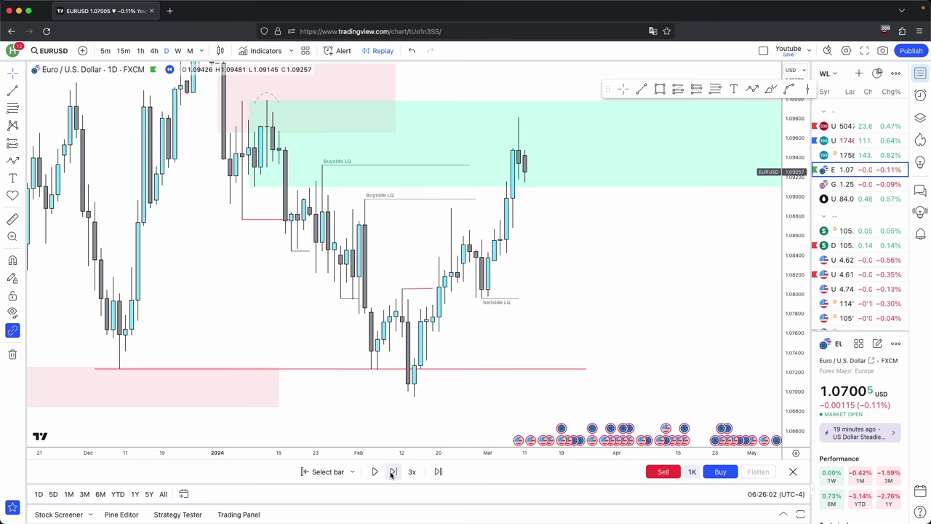
pyautogui.doubleClick(393, 472)
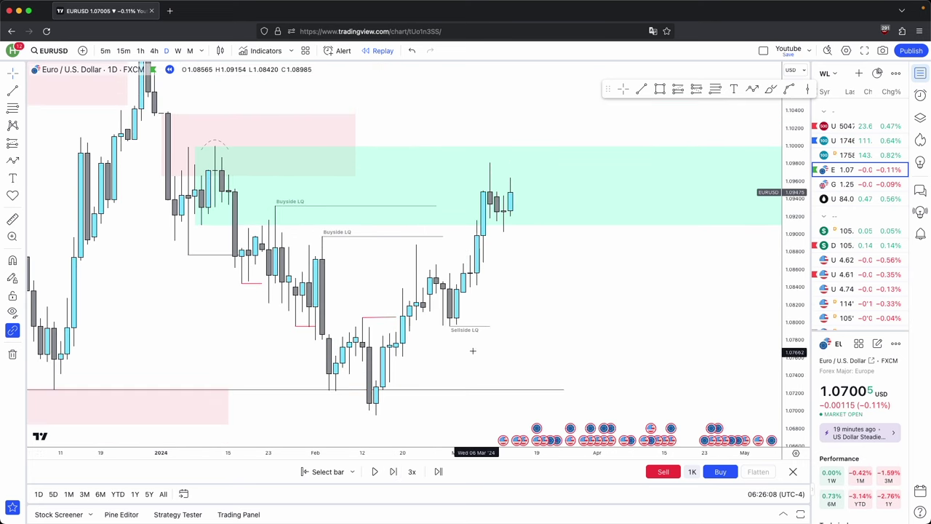
pyautogui.scroll(-5, 491, 220)
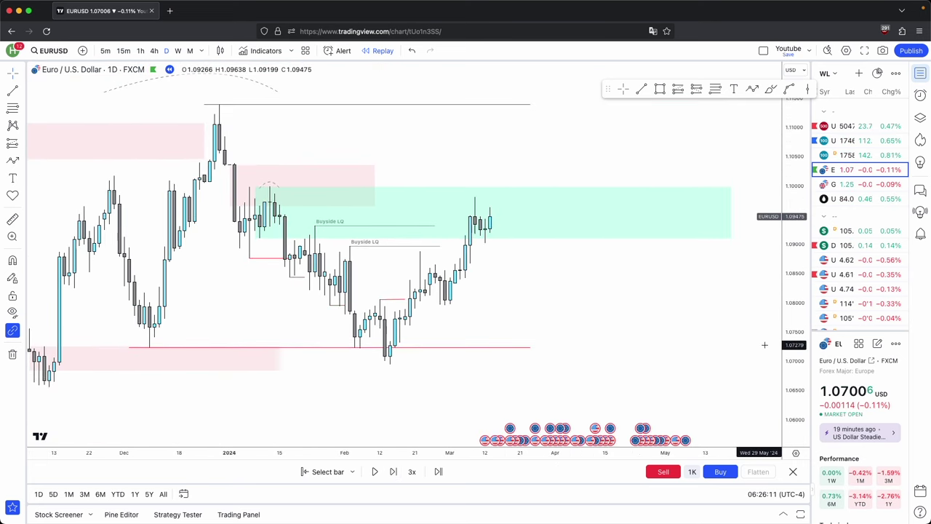
pyautogui.moveTo(619, 306); pyautogui.dragTo(606, 303)
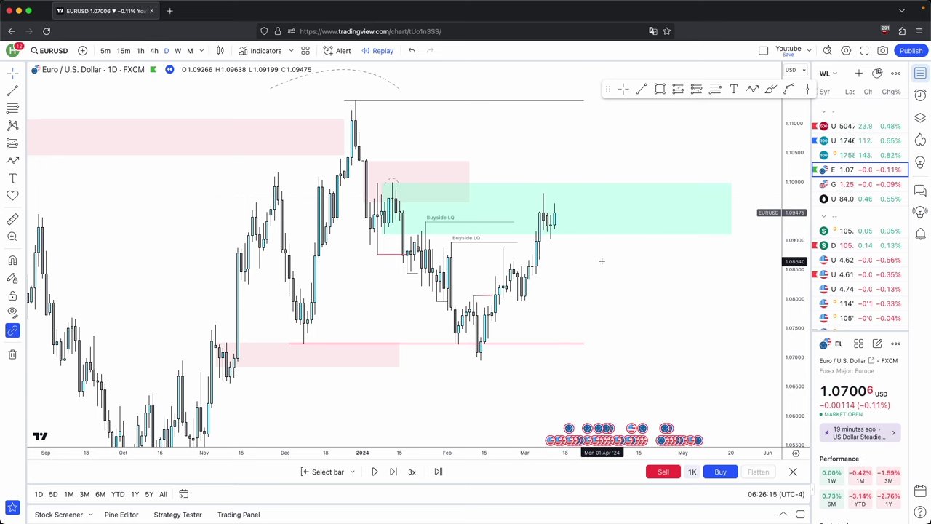
pyautogui.scroll(1, 602, 252)
pyautogui.scroll(4, 609, 240)
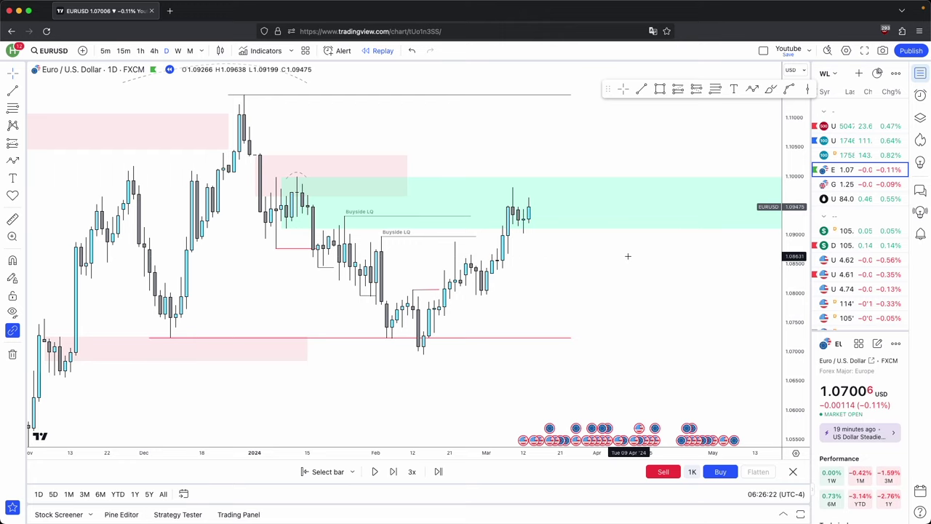
pyautogui.scroll(1, 617, 268)
pyautogui.moveTo(617, 268); pyautogui.dragTo(629, 261)
# Step: Draw a small arc beneath the 12 March swing low, just above 1.090
pyautogui.click(642, 89)
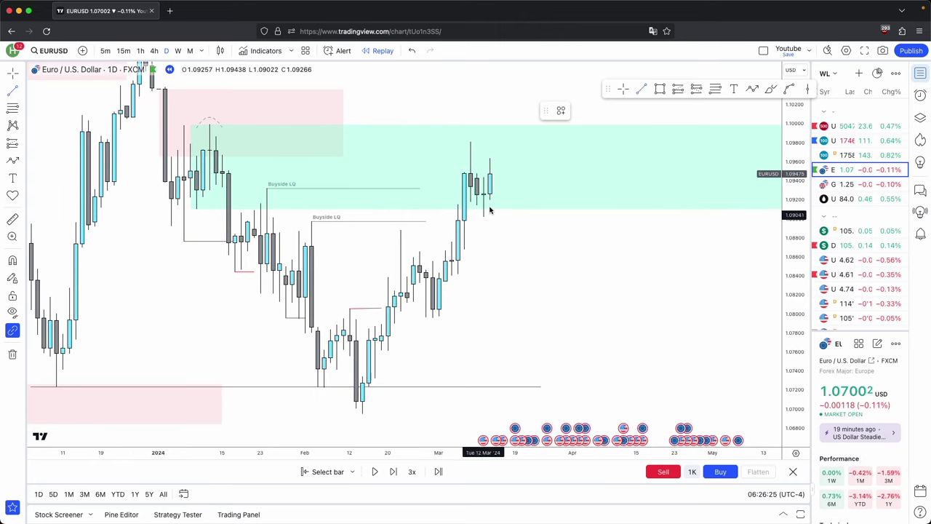
pyautogui.click(757, 92)
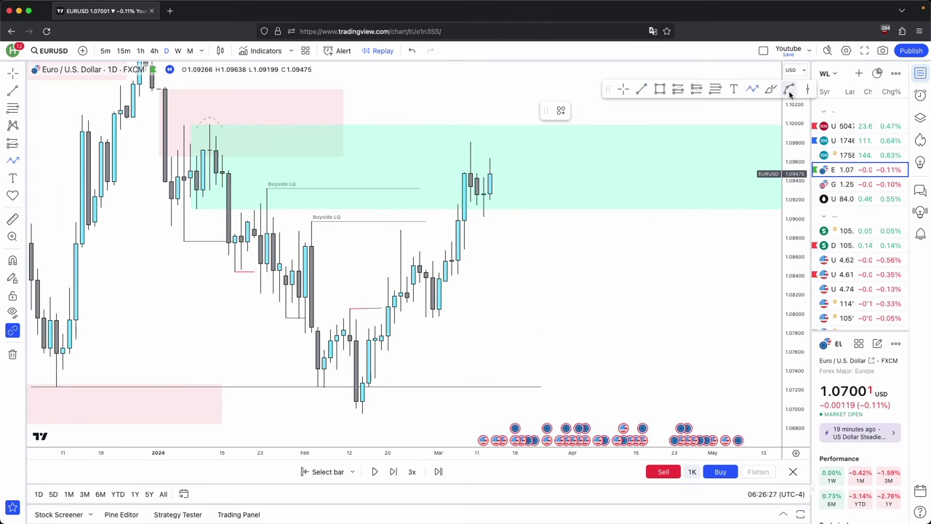
pyautogui.click(497, 219)
# Step: Draw a thin zone rectangle at about 1.0916 from early March, by the rally candles, to about 19 March
pyautogui.click(660, 89)
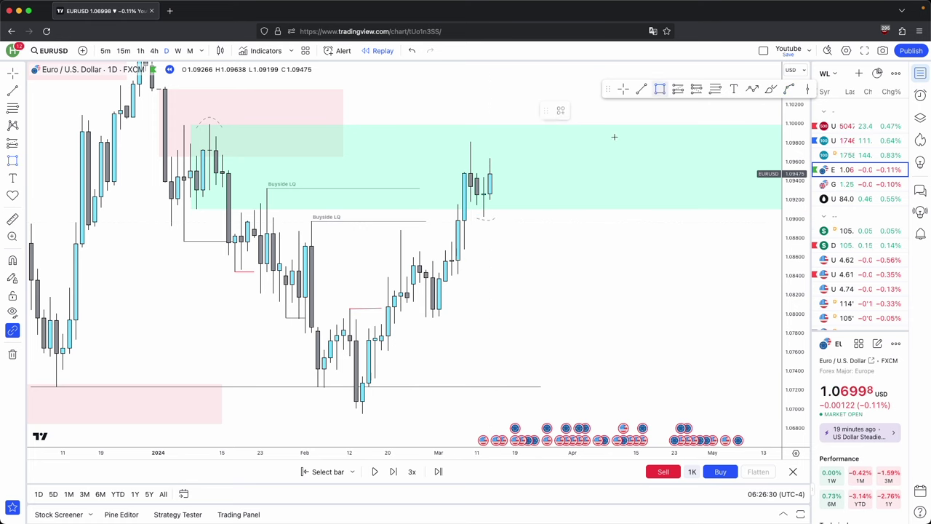
pyautogui.click(471, 203)
pyautogui.moveTo(611, 331); pyautogui.dragTo(626, 348)
pyautogui.moveTo(798, 341); pyautogui.dragTo(798, 69)
pyautogui.moveTo(615, 301); pyautogui.dragTo(621, 336)
pyautogui.click(478, 201)
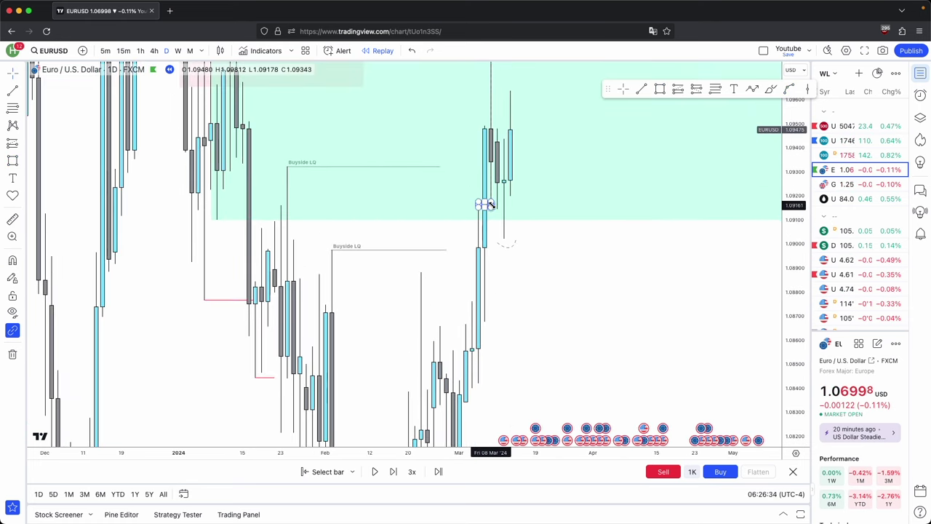
pyautogui.click(536, 205)
pyautogui.moveTo(575, 273); pyautogui.dragTo(570, 295)
pyautogui.moveTo(798, 278); pyautogui.dragTo(798, 350)
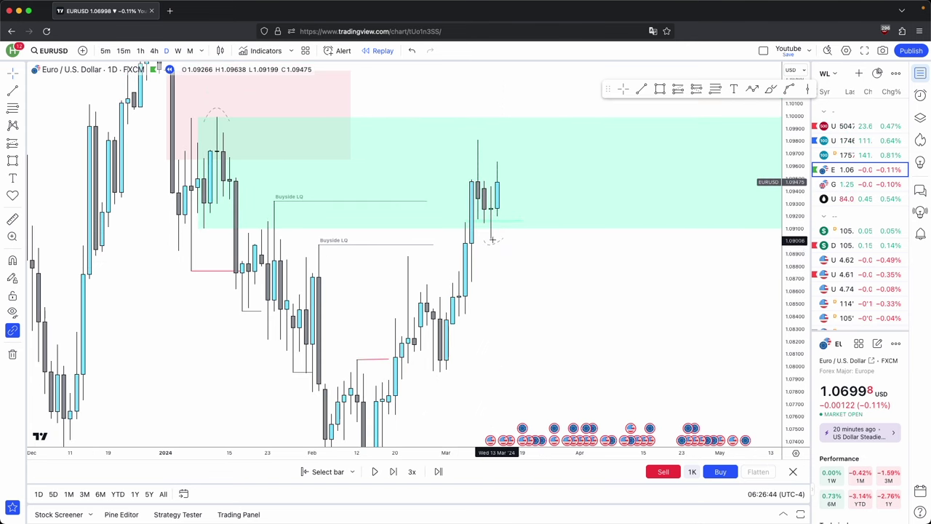
# Step: Try a zigzag path from the latest candle through about 1.0887, 1.0924, 1.0837 and 1.0906 down to 1.0758, and delete it
pyautogui.moveTo(525, 256); pyautogui.dragTo(513, 219)
pyautogui.click(752, 88)
pyautogui.click(484, 157)
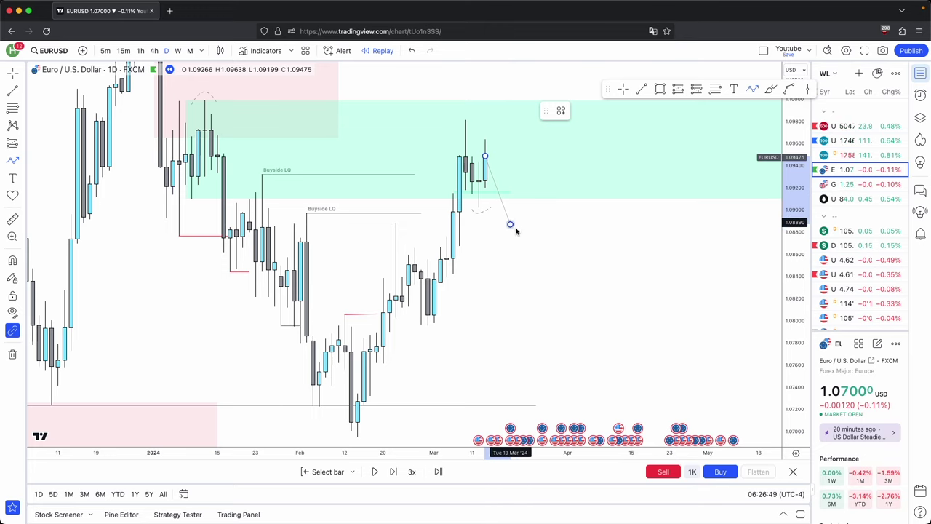
pyautogui.click(548, 183)
pyautogui.click(586, 280)
pyautogui.click(625, 204)
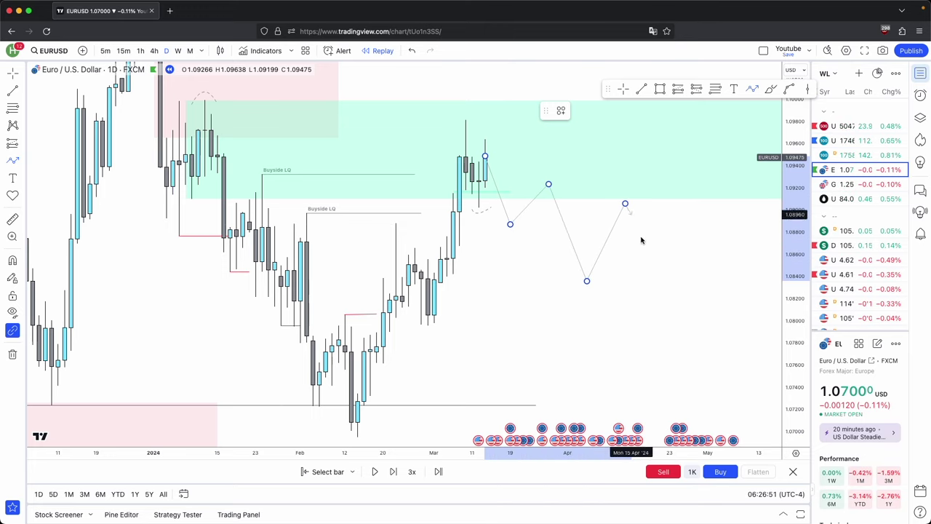
pyautogui.doubleClick(700, 367)
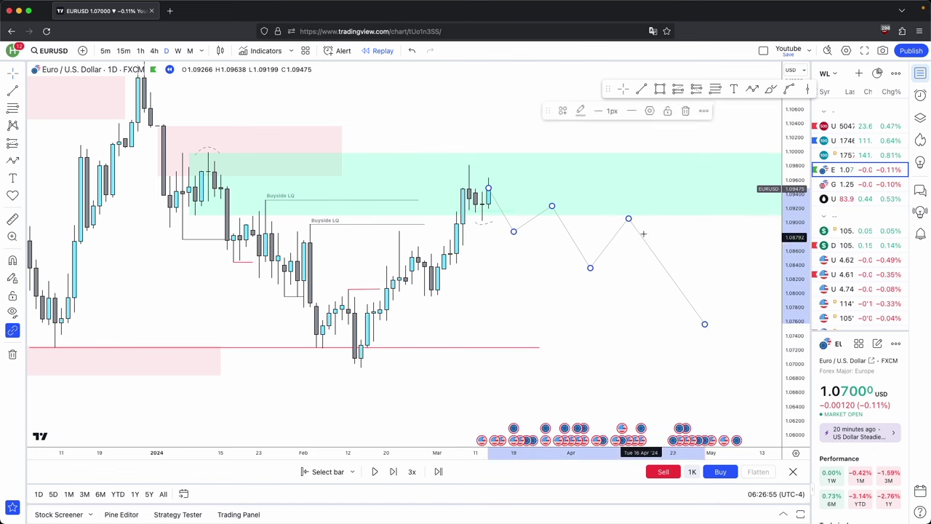
pyautogui.click(685, 111)
# Step: Clear the short swing lines, the long line near 1.0724 and the two lower red zones from the daily chart
pyautogui.scroll(-3, 393, 251)
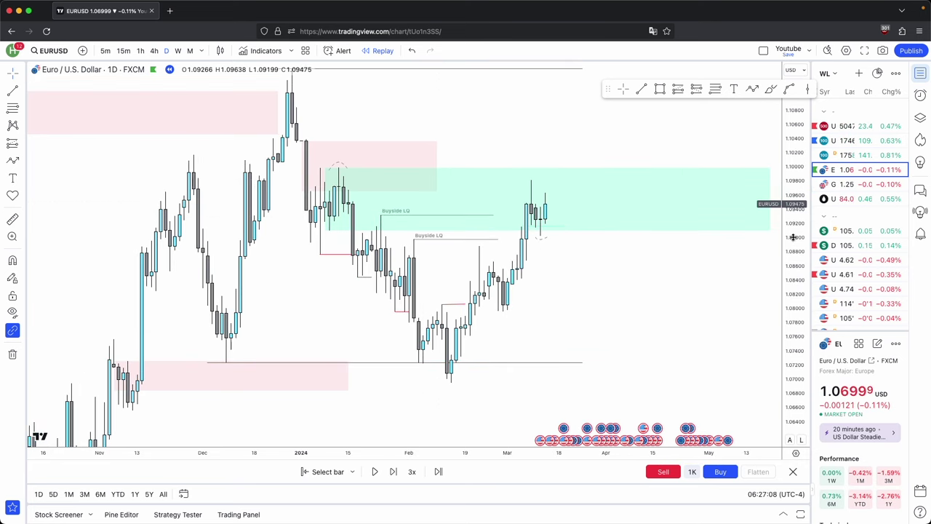
pyautogui.moveTo(792, 238); pyautogui.dragTo(791, 284)
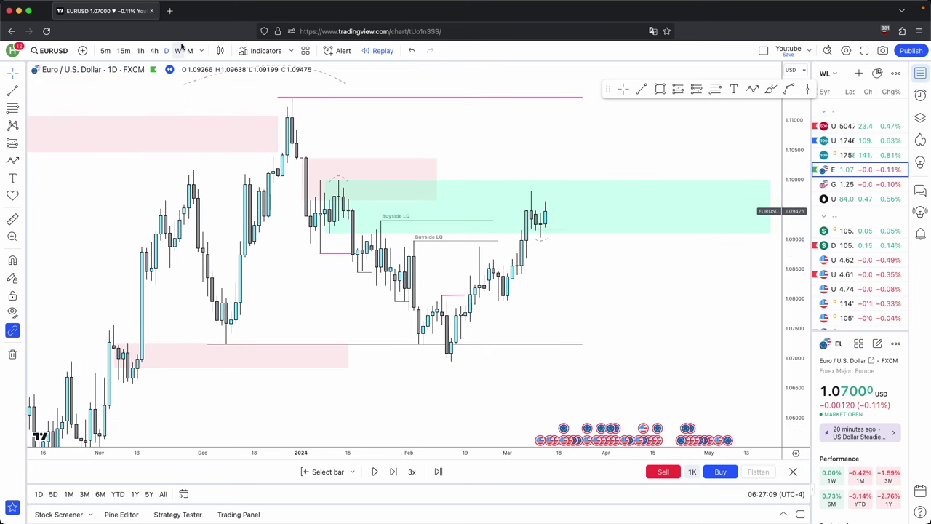
pyautogui.click(179, 49)
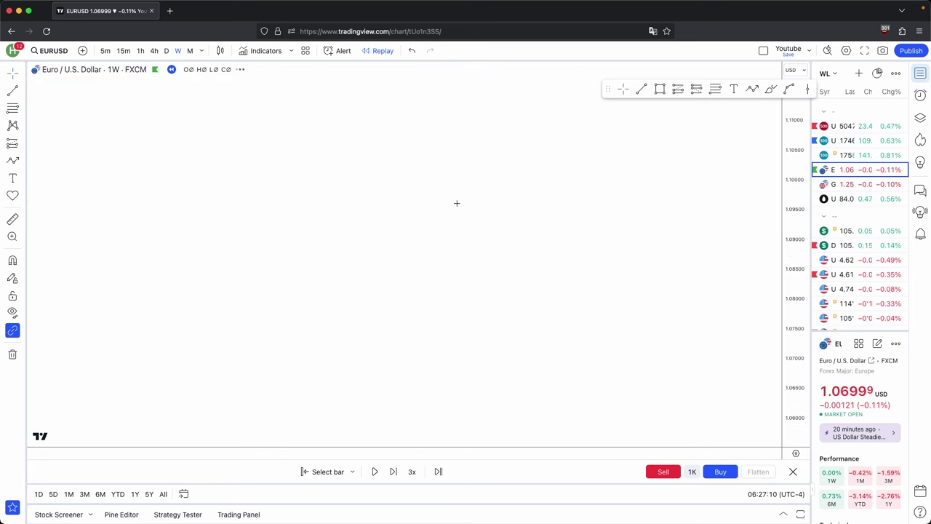
pyautogui.click(168, 50)
pyautogui.moveTo(607, 398); pyautogui.dragTo(226, 313)
pyautogui.scroll(-1, 634, 160)
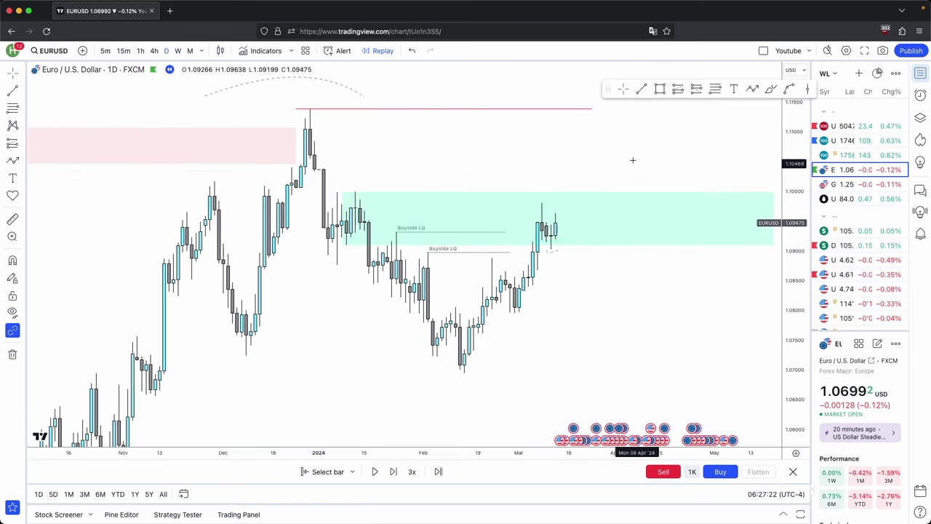
pyautogui.moveTo(633, 160); pyautogui.dragTo(640, 197)
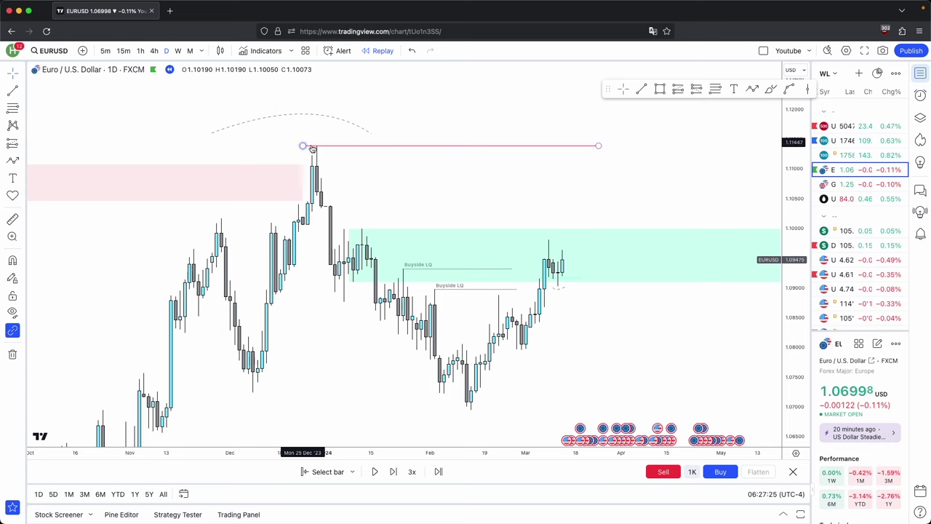
# Step: Check the late-December swing high on the weekly chart, and advance the replay on the daily chart to 18 March
pyautogui.click(177, 50)
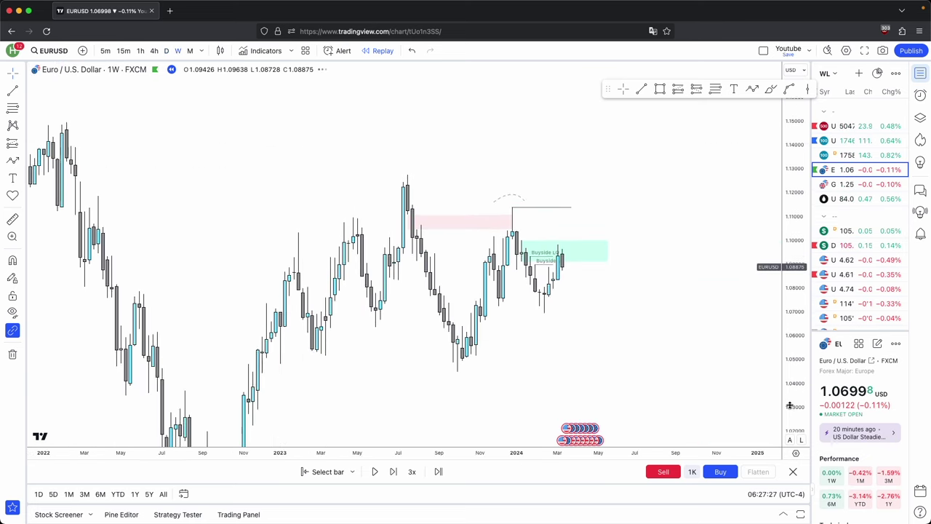
pyautogui.scroll(-1, 644, 286)
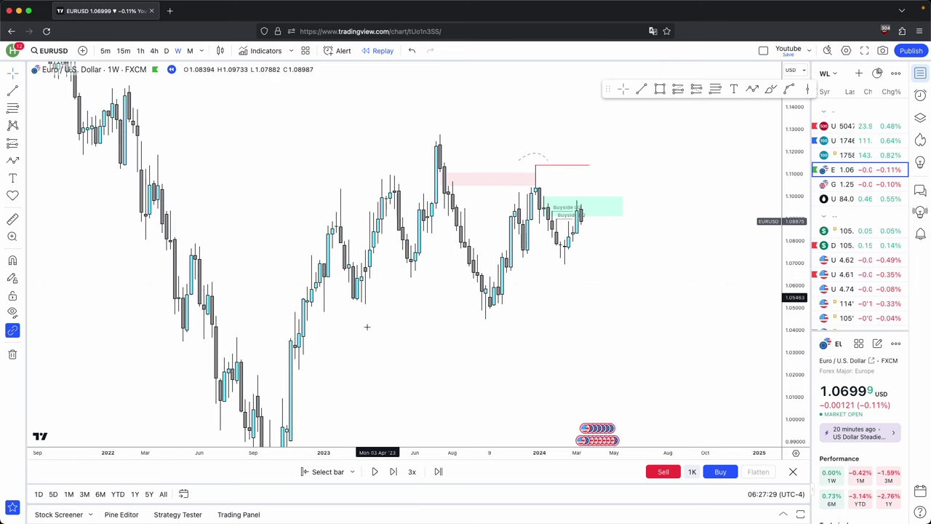
pyautogui.scroll(1, 572, 279)
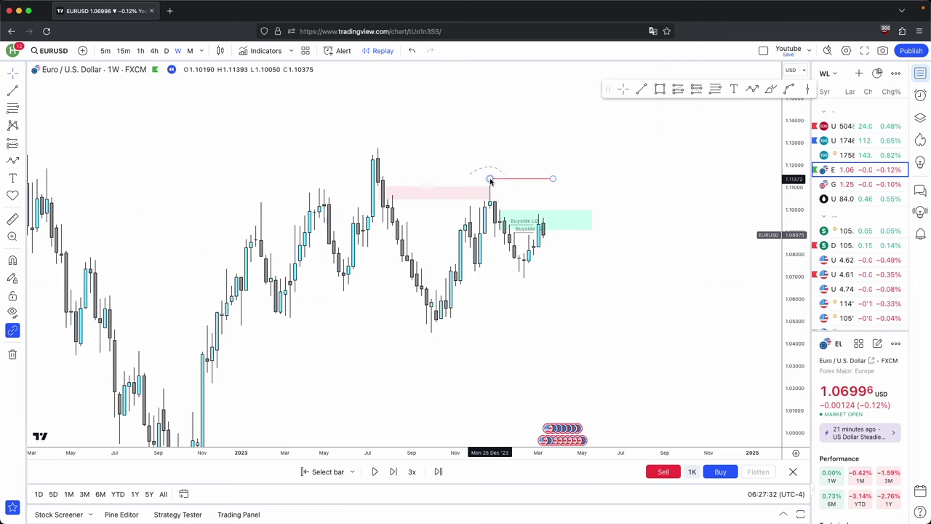
pyautogui.scroll(-3, 517, 166)
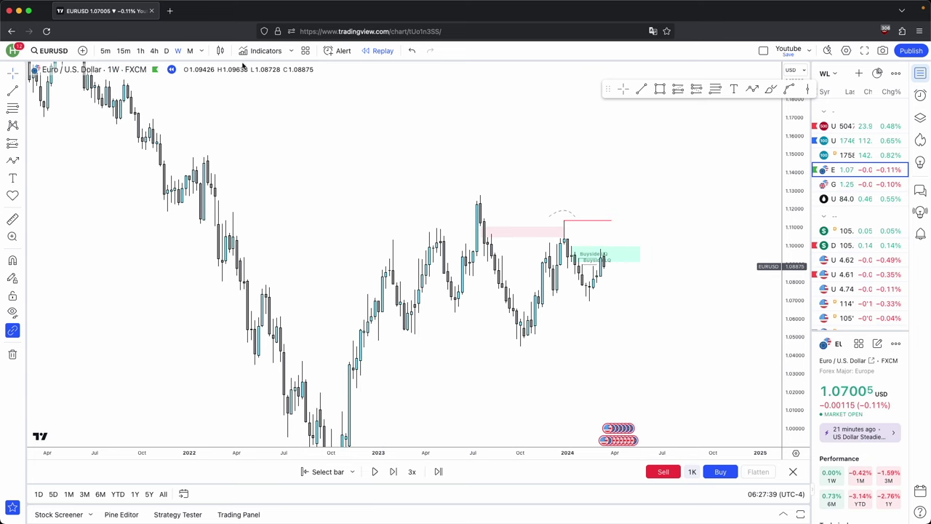
pyautogui.click(166, 51)
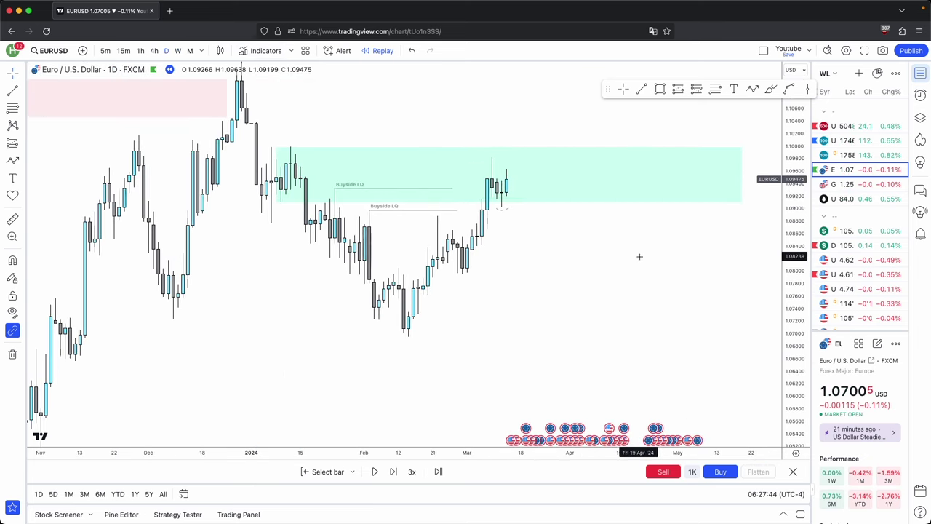
pyautogui.moveTo(521, 232); pyautogui.dragTo(510, 257)
pyautogui.click(393, 471)
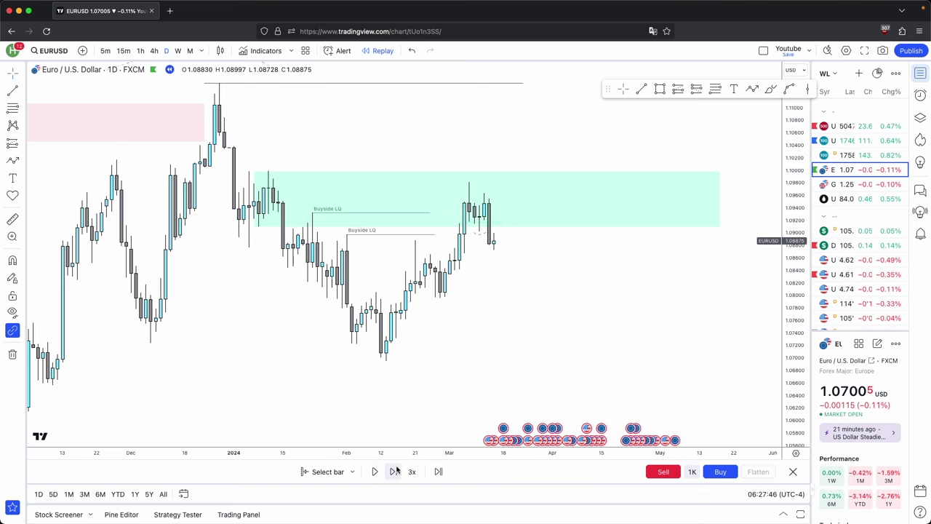
pyautogui.click(393, 472)
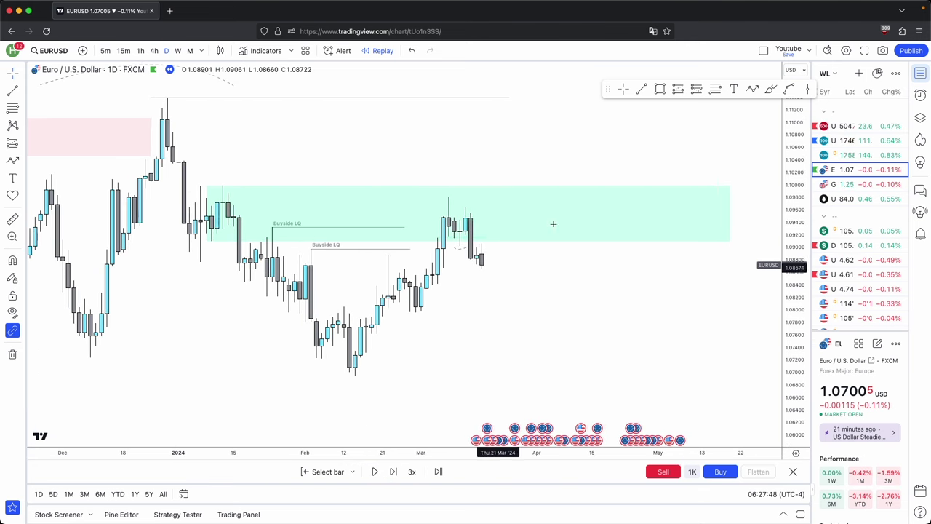
# Step: Draw a short horizontal line from the 12 March low at about 1.0902 to the 14 March candle
pyautogui.click(659, 88)
pyautogui.click(470, 246)
pyautogui.click(543, 281)
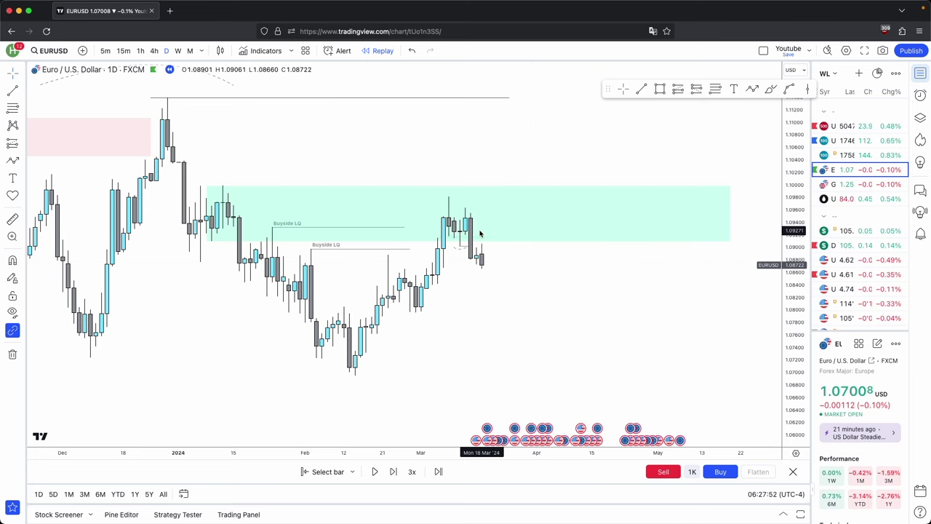
# Step: Advance the replay to 22 March and draw a horizontal line from the 21 March high, 1.09425, to about 3 April
pyautogui.click(391, 471)
pyautogui.click(391, 472)
pyautogui.click(392, 471)
pyautogui.click(640, 88)
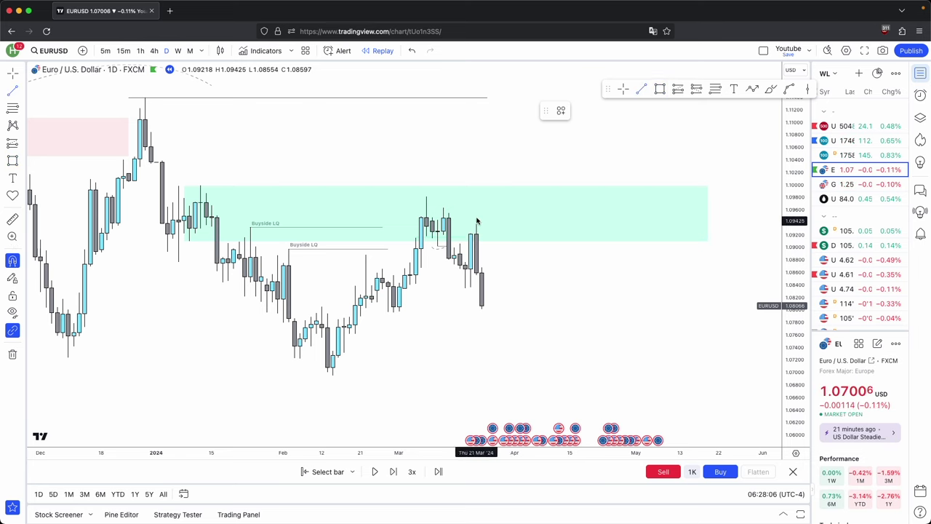
pyautogui.moveTo(476, 221); pyautogui.dragTo(525, 221)
pyautogui.click(520, 241)
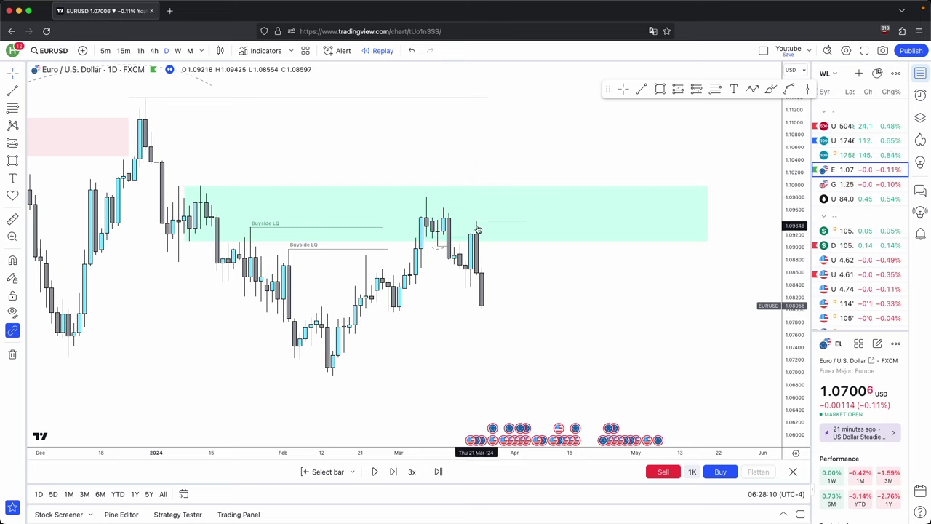
# Step: Draw a short horizontal line from the 19 March low to about the 22 March candle on the daily chart
pyautogui.click(641, 88)
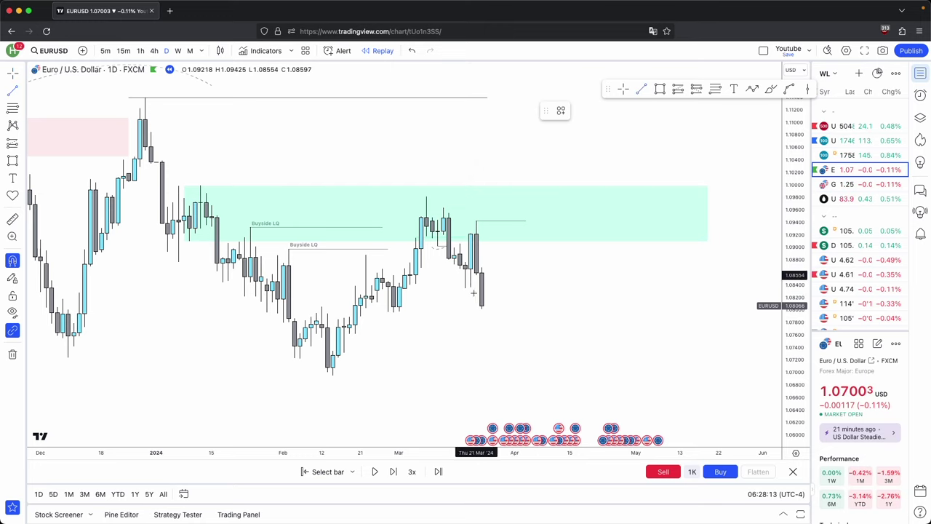
pyautogui.click(465, 289)
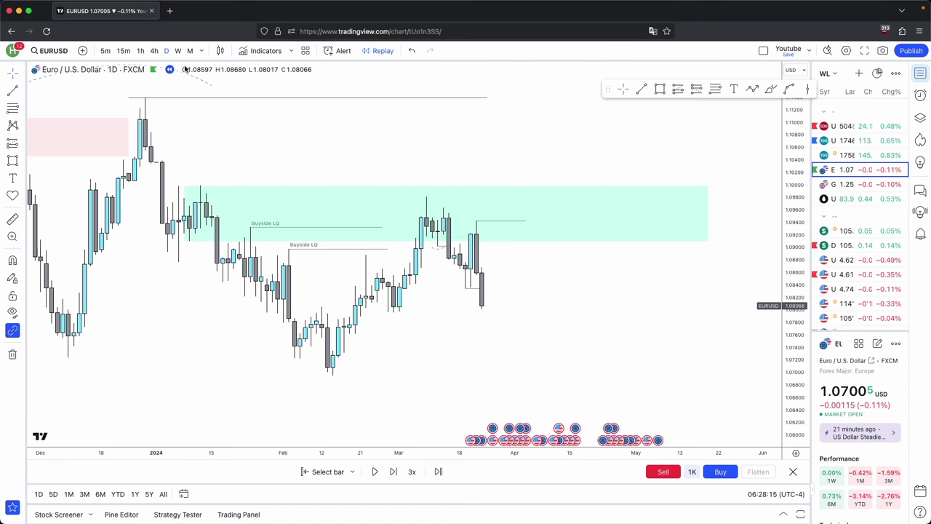
# Step: On the weekly chart, draw a horizontal line from the 4 December 2023 low to 29 January 2024
pyautogui.click(190, 51)
pyautogui.click(178, 50)
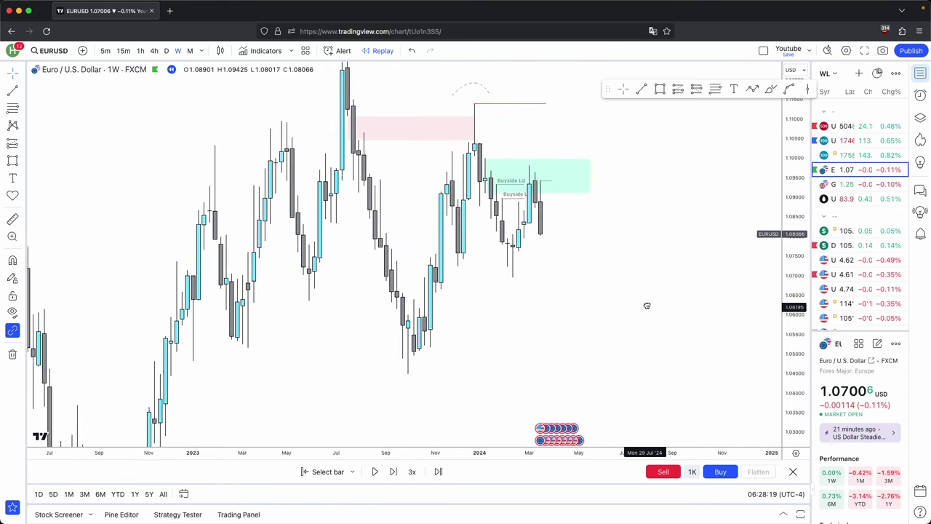
pyautogui.click(402, 264)
pyautogui.click(455, 263)
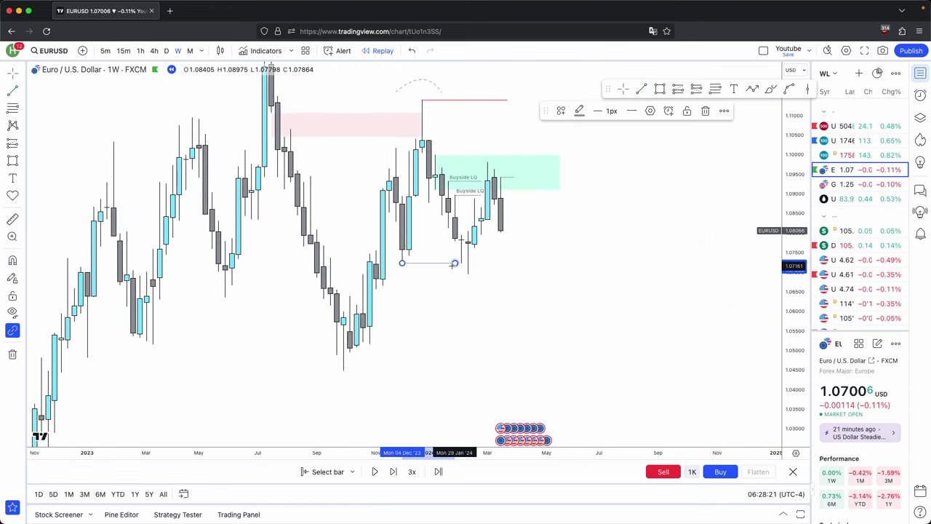
pyautogui.click(532, 270)
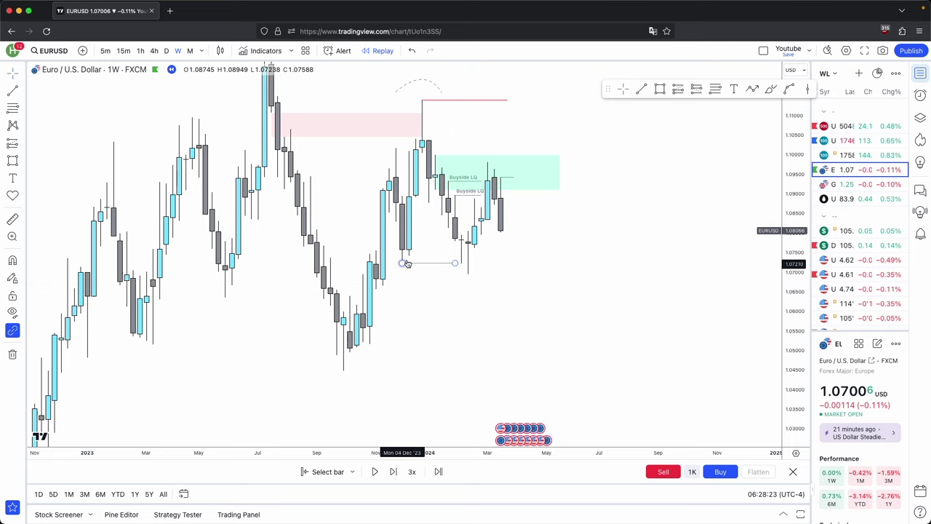
# Step: Draw a small dashed arc beneath the mid-February low on the weekly chart
pyautogui.click(455, 273)
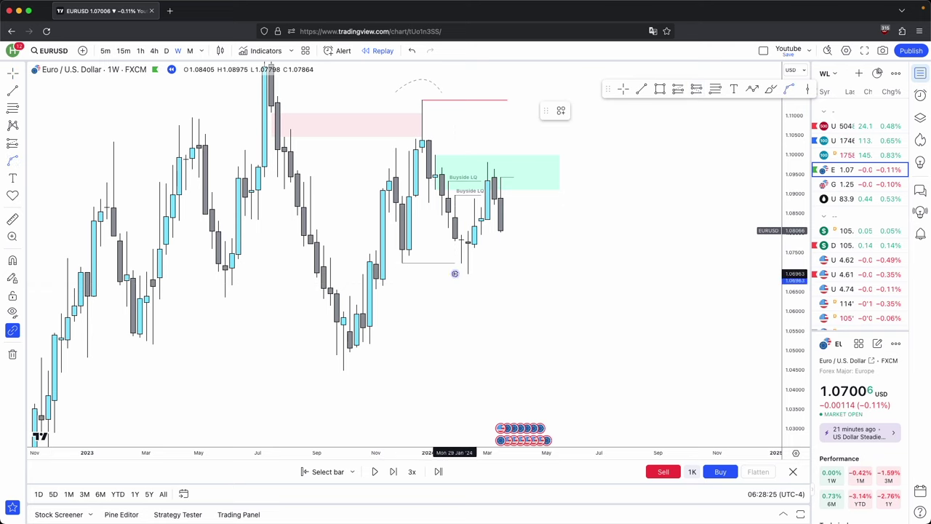
pyautogui.click(481, 274)
pyautogui.click(507, 280)
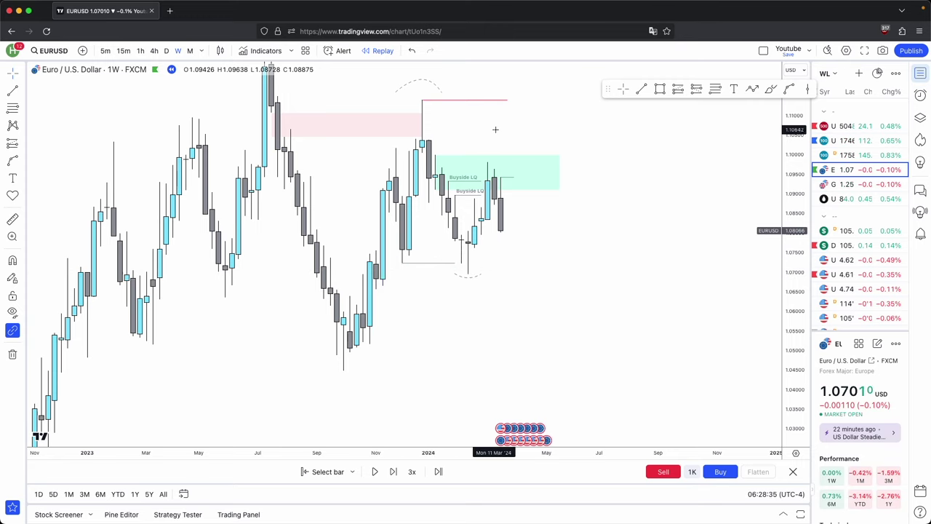
# Step: Move the dashed arc from the late-December high to above the March high, and delete the horizontal line at the December high
pyautogui.moveTo(496, 126); pyautogui.dragTo(512, 161)
pyautogui.scroll(2, 511, 162)
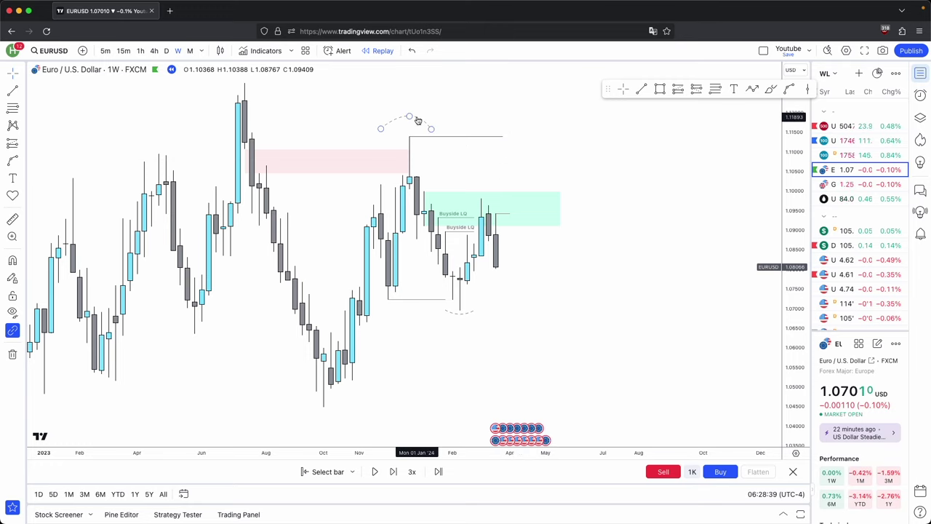
pyautogui.moveTo(416, 115); pyautogui.dragTo(493, 194)
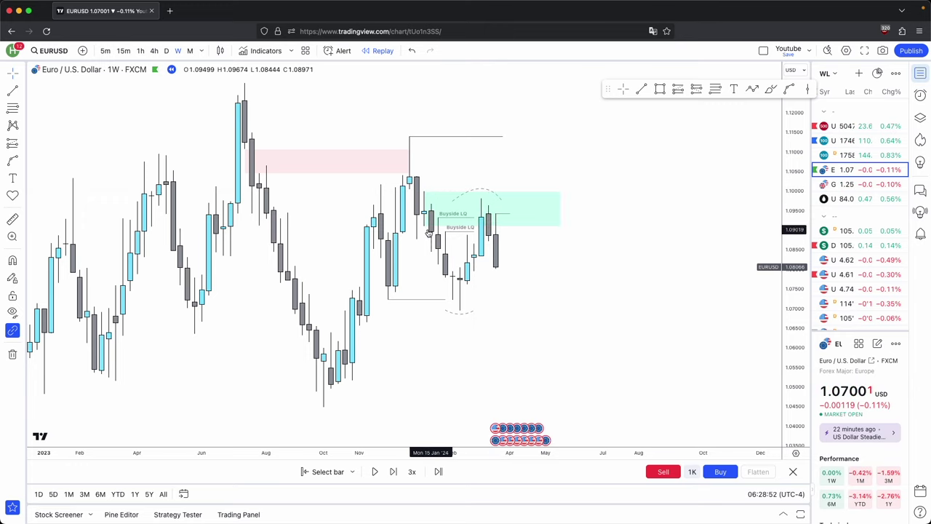
pyautogui.click(443, 138)
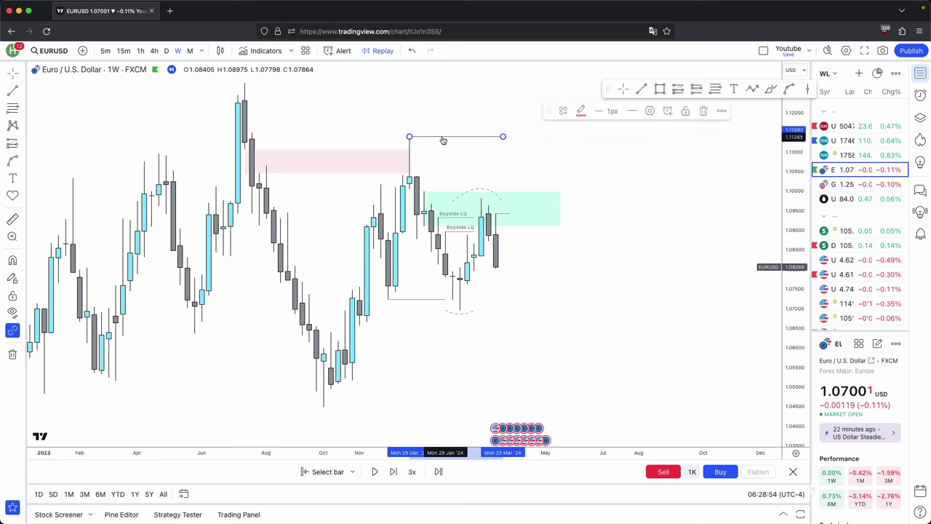
pyautogui.press('Delete')
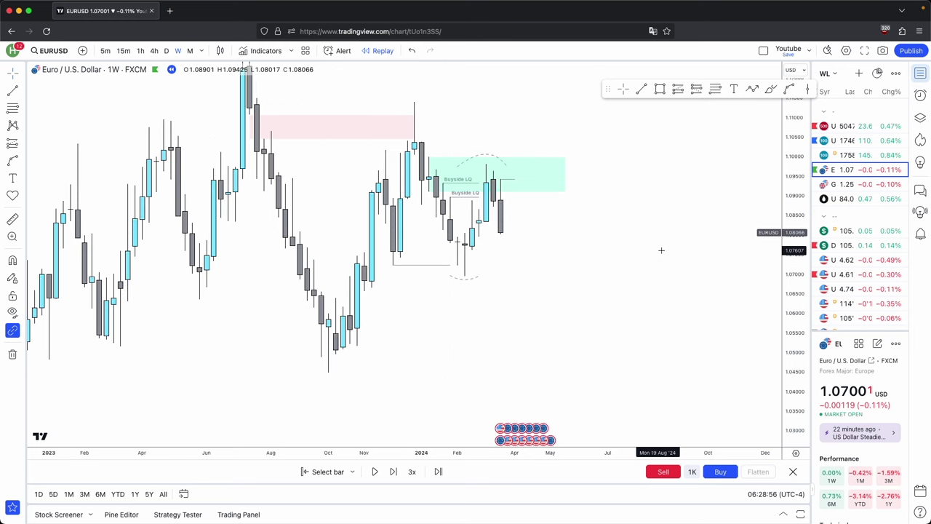
# Step: Draw a horizontal line labelled Sellside LQ from the mid-February low to about early May on the weekly chart
pyautogui.moveTo(661, 252); pyautogui.dragTo(677, 293)
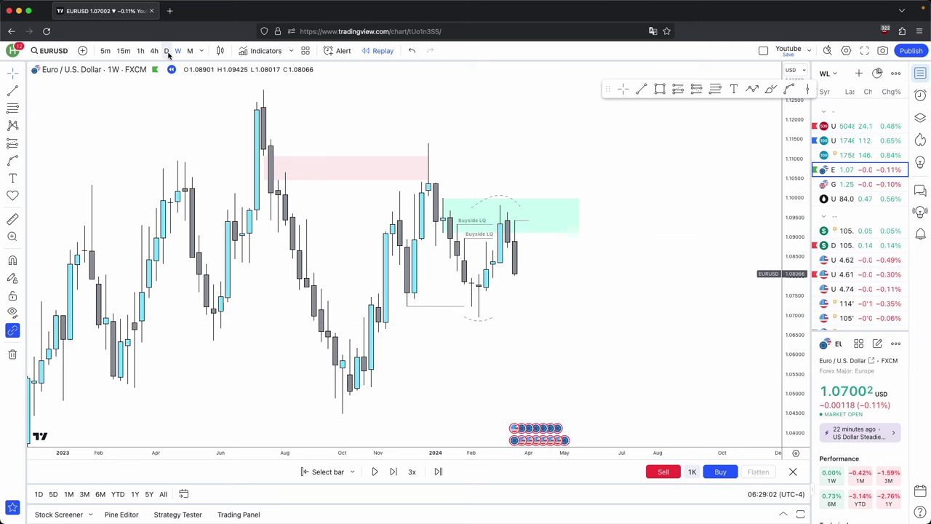
pyautogui.click(641, 88)
pyautogui.moveTo(478, 317); pyautogui.dragTo(565, 317)
pyautogui.click(594, 305)
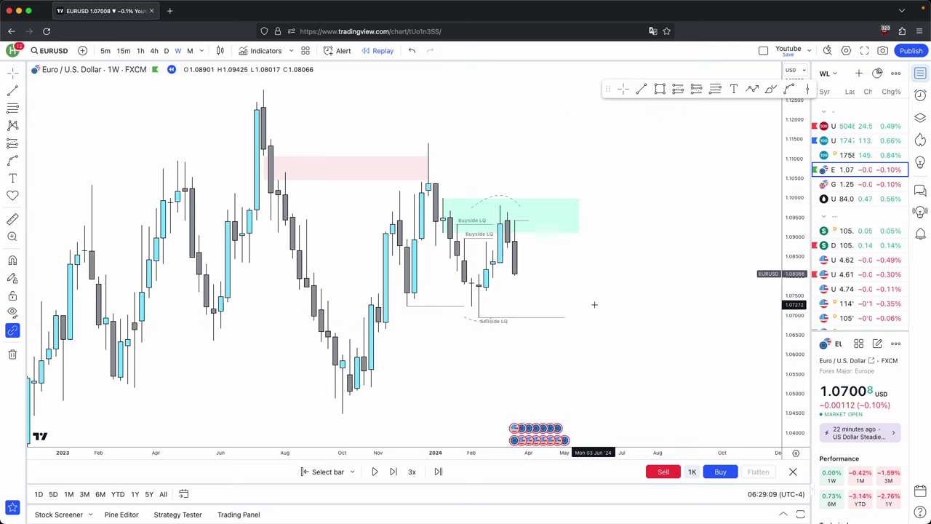
# Step: Advance the replay on the daily chart to 29 March and draw a horizontal line from the 26 March high to about 2 April
pyautogui.click(166, 51)
pyautogui.moveTo(794, 280); pyautogui.dragTo(794, 182)
pyautogui.moveTo(696, 276); pyautogui.dragTo(688, 252)
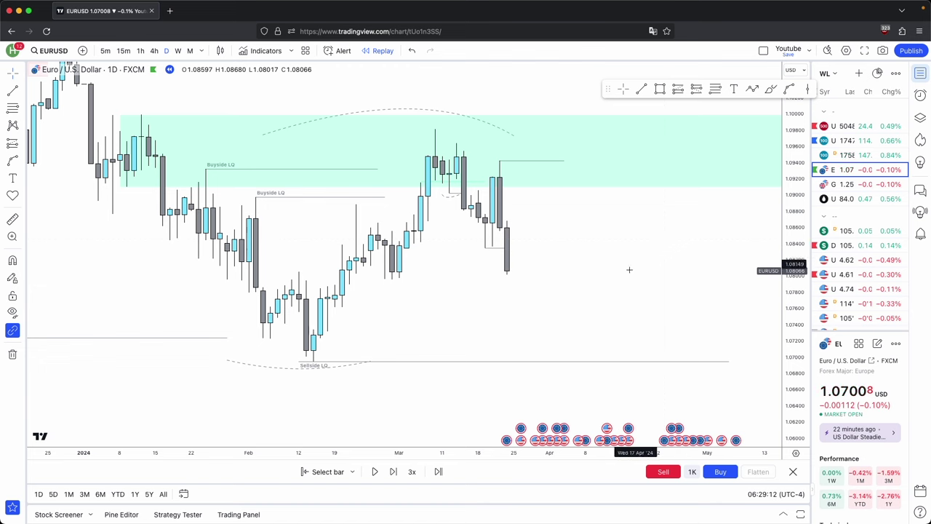
pyautogui.click(392, 471)
pyautogui.moveTo(484, 224); pyautogui.dragTo(521, 224)
# Step: Delete the line at the 21 March high and draw a short horizontal line from the 22 March low to about 28 March
pyautogui.click(500, 160)
pyautogui.press('Delete')
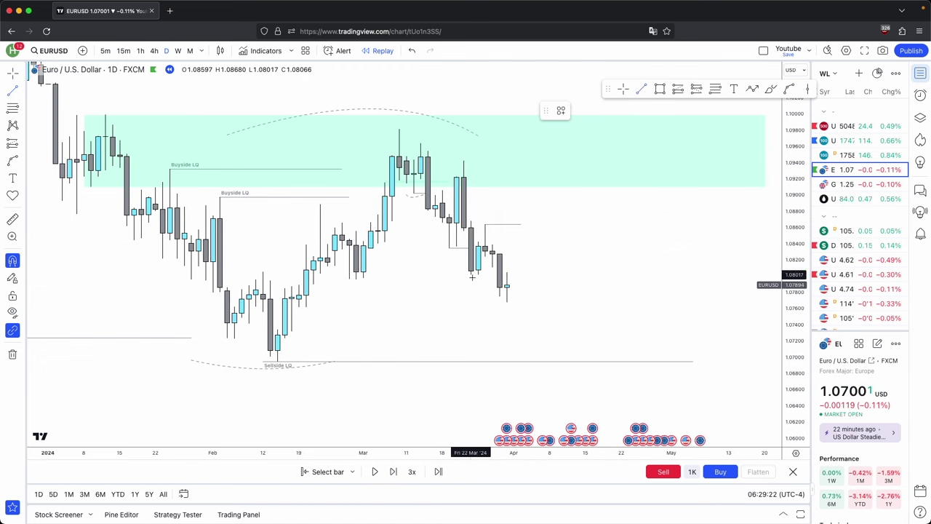
pyautogui.moveTo(471, 275); pyautogui.dragTo(501, 277)
pyautogui.click(514, 270)
pyautogui.click(533, 274)
pyautogui.click(659, 88)
pyautogui.press('super')
pyautogui.moveTo(478, 240)
pyautogui.mouseDown()
pyautogui.moveTo(457, 219)
pyautogui.moveTo(456, 178)
pyautogui.mouseUp()
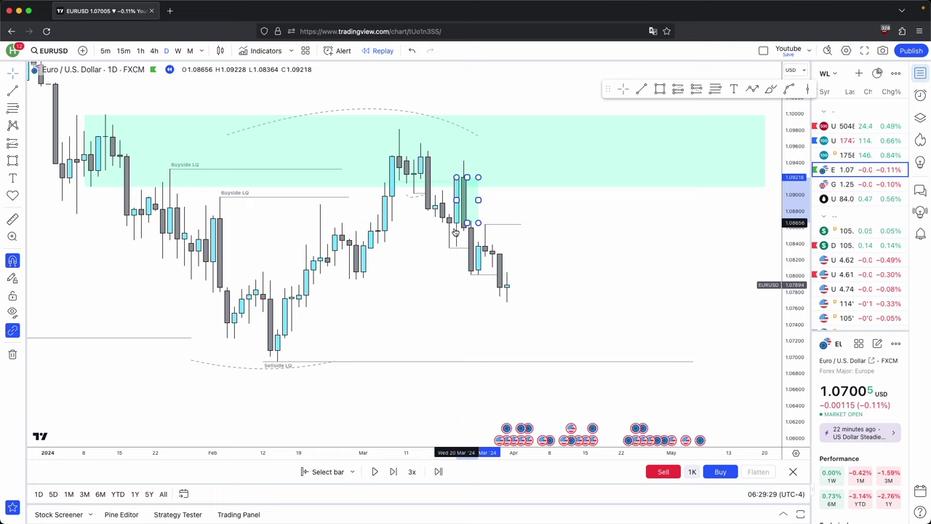
pyautogui.moveTo(477, 237); pyautogui.dragTo(549, 246)
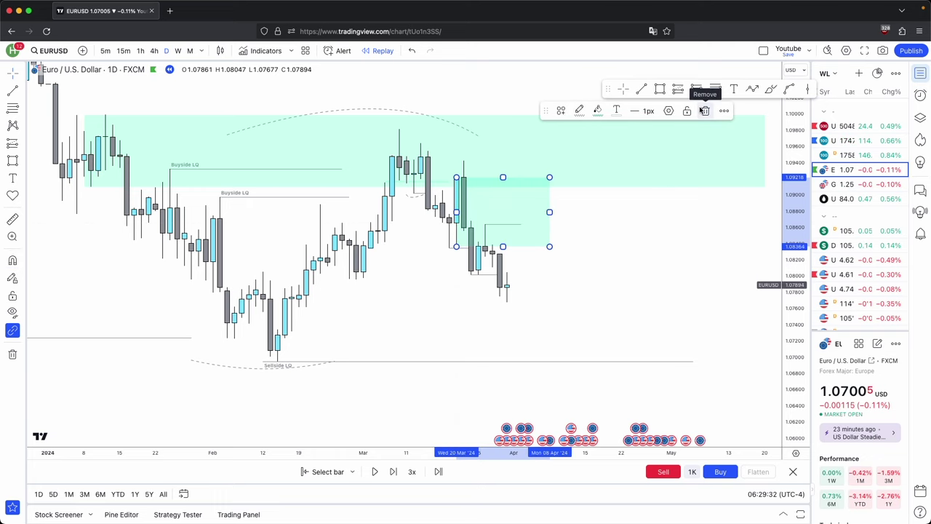
pyautogui.click(704, 111)
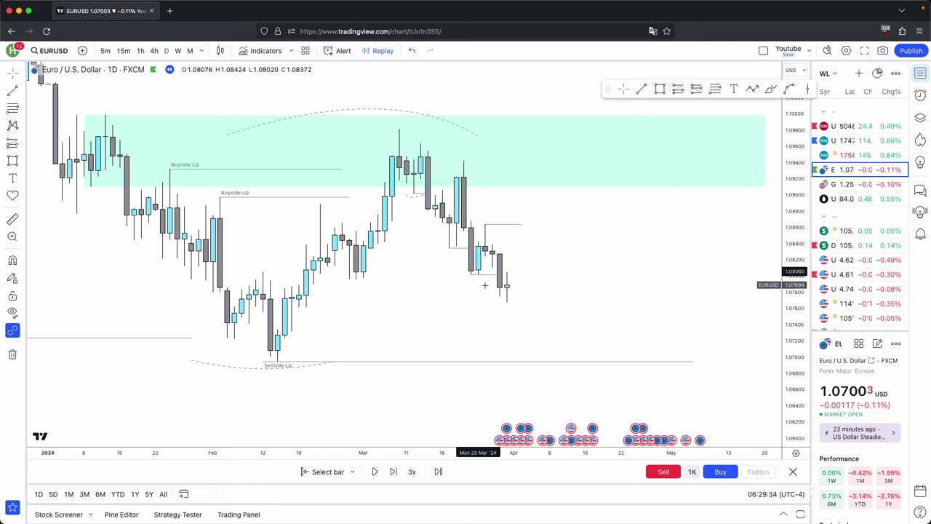
# Step: Advance the replay to 10 April and extend the line at the 26 March high to about 25 April
pyautogui.click(393, 471)
pyautogui.click(393, 471)
pyautogui.click(393, 471)
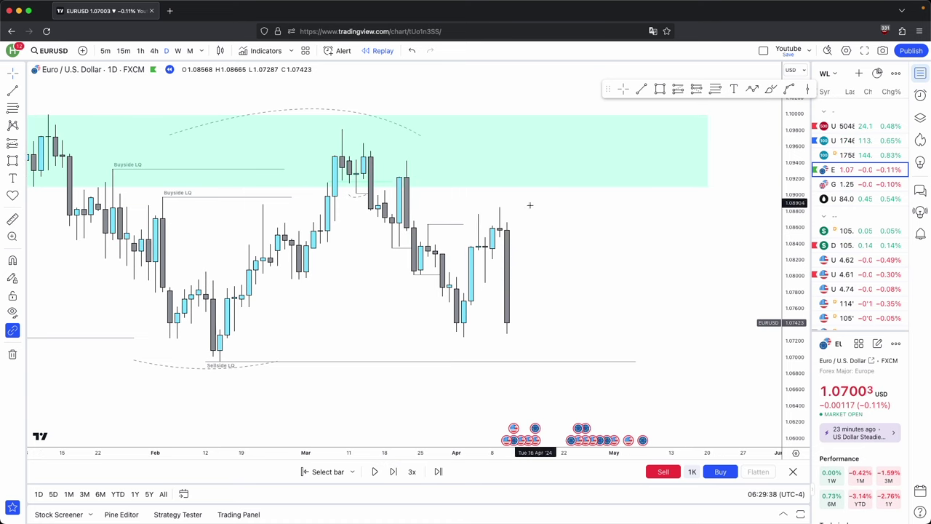
pyautogui.click(585, 224)
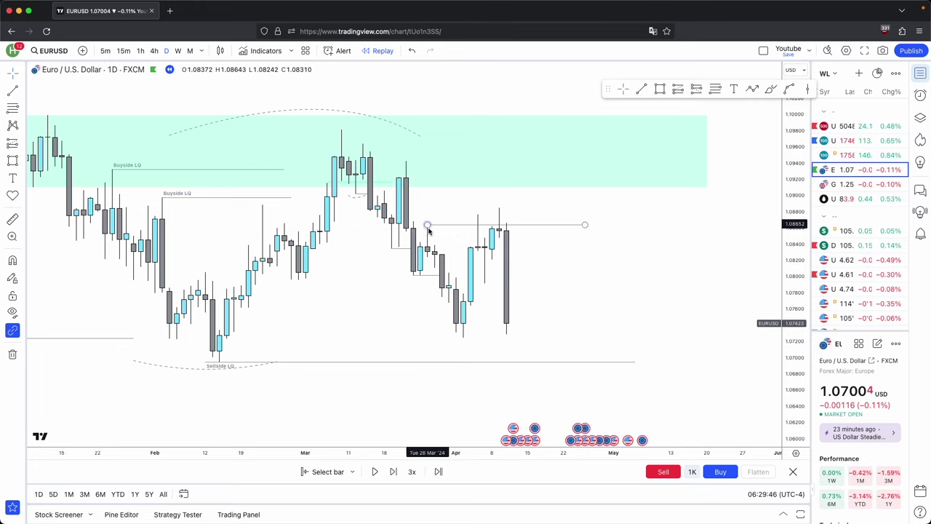
# Step: Draw a green rectangle just above the 26 March high line, spanning about 2 to 11 April
pyautogui.click(660, 88)
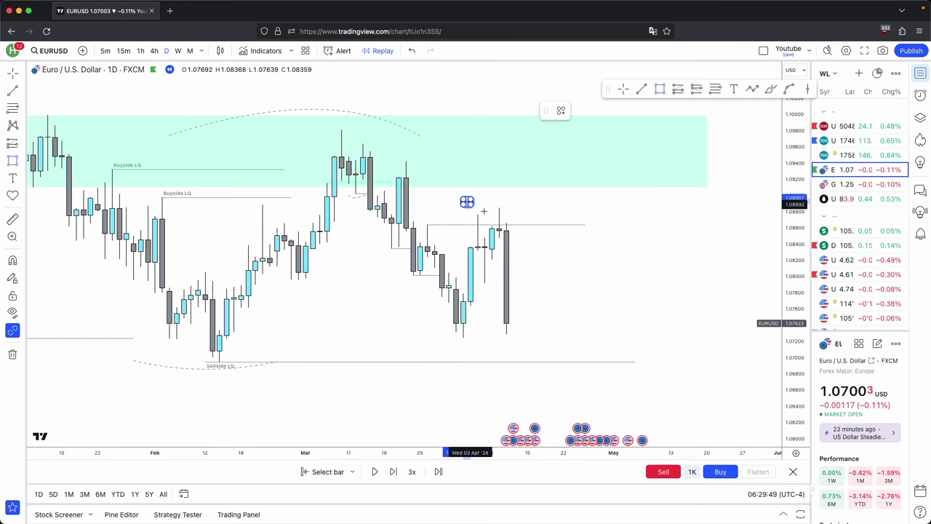
pyautogui.moveTo(464, 199); pyautogui.dragTo(513, 221)
# Step: Draw a short horizontal line from the 4 April high and a small dashed arc above the 9 April high
pyautogui.click(642, 88)
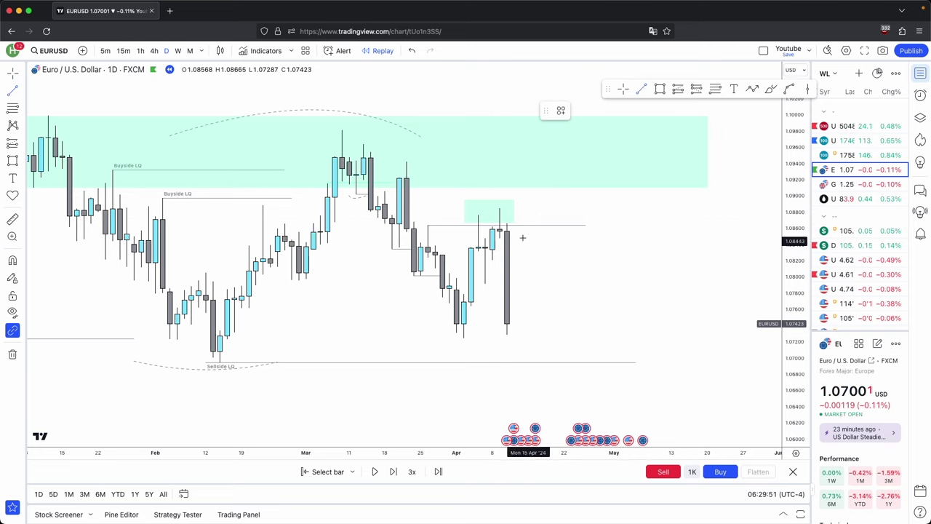
pyautogui.click(500, 208)
pyautogui.moveTo(501, 208); pyautogui.dragTo(569, 256)
pyautogui.click(526, 256)
pyautogui.scroll(1, 526, 256)
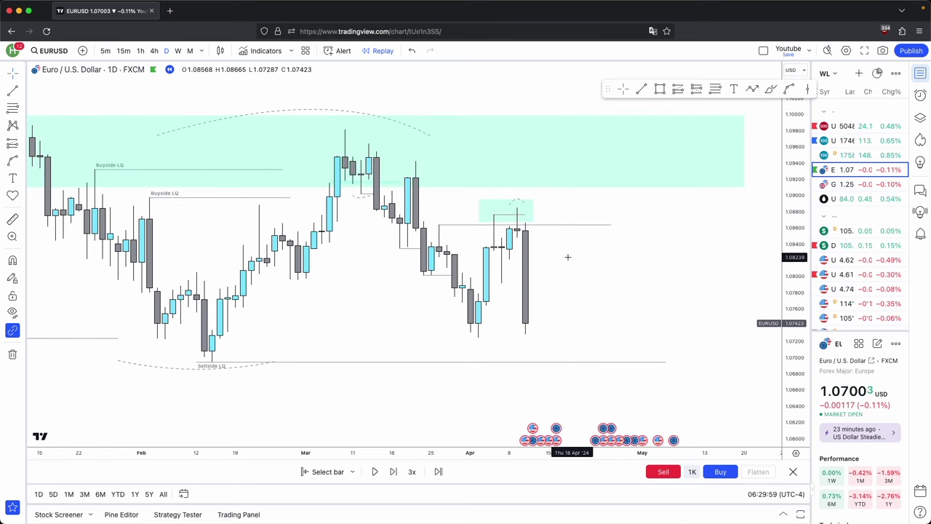
# Step: Draw a short horizontal line from the 5 April low at about 1.0791 to 9 April
pyautogui.scroll(1, 566, 256)
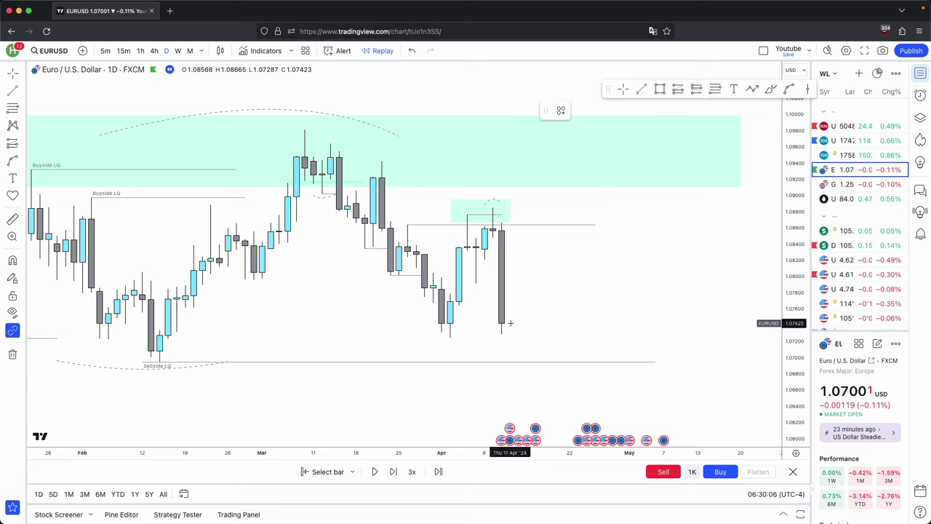
pyautogui.keyDown('super'); pyautogui.click(474, 285); pyautogui.keyUp('super')
pyautogui.keyDown('shift'); pyautogui.click(496, 289); pyautogui.keyUp('shift')
pyautogui.click(564, 289)
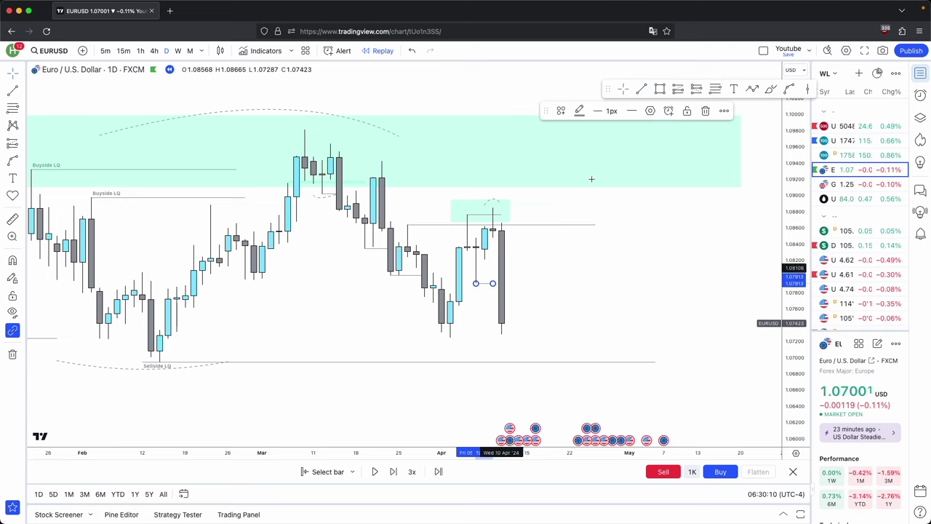
# Step: Mark the 2 April low with a short horizontal line and advance the replay to 12 April
pyautogui.scroll(-2, 436, 306)
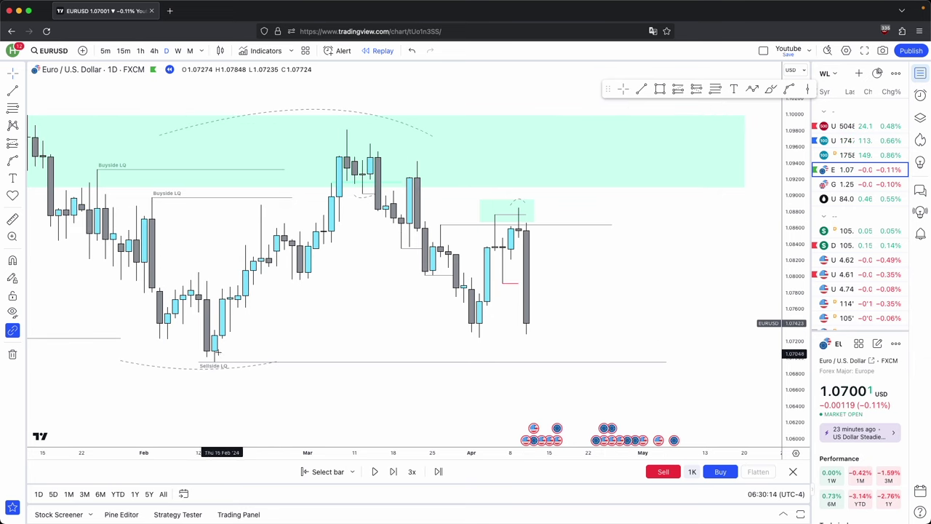
pyautogui.scroll(-2, 313, 364)
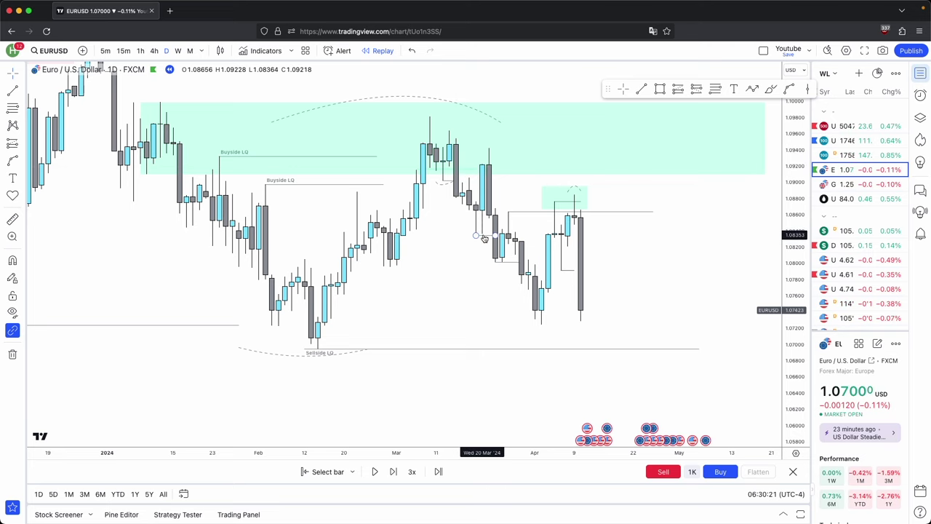
pyautogui.click(393, 472)
pyautogui.click(393, 471)
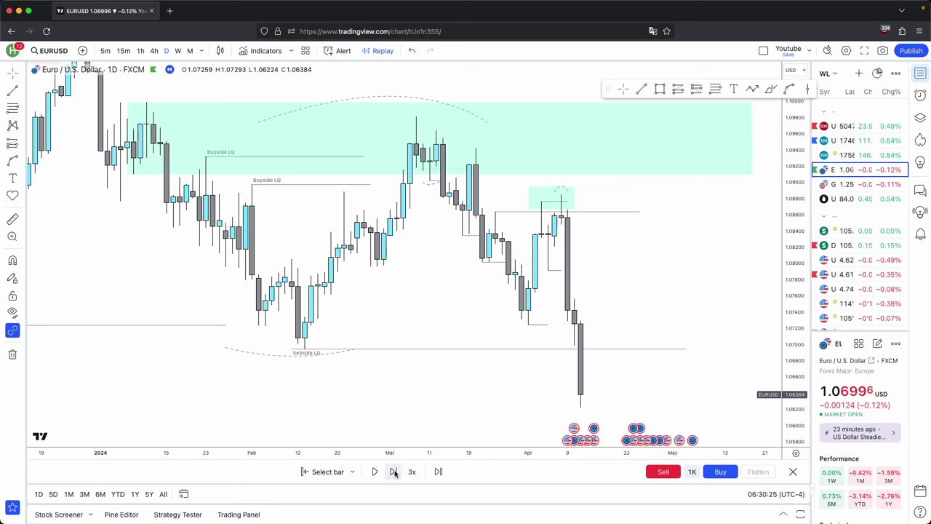
# Step: Examine the daily price structure up to 12 April against the marked zones, swing lines and the Sellside LQ line
pyautogui.scroll(-3, 502, 357)
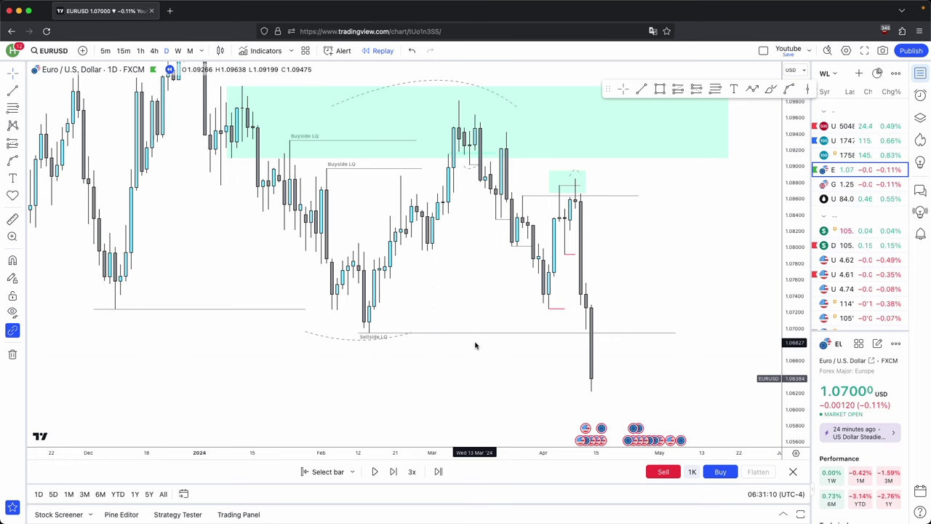
pyautogui.moveTo(484, 372); pyautogui.dragTo(483, 385)
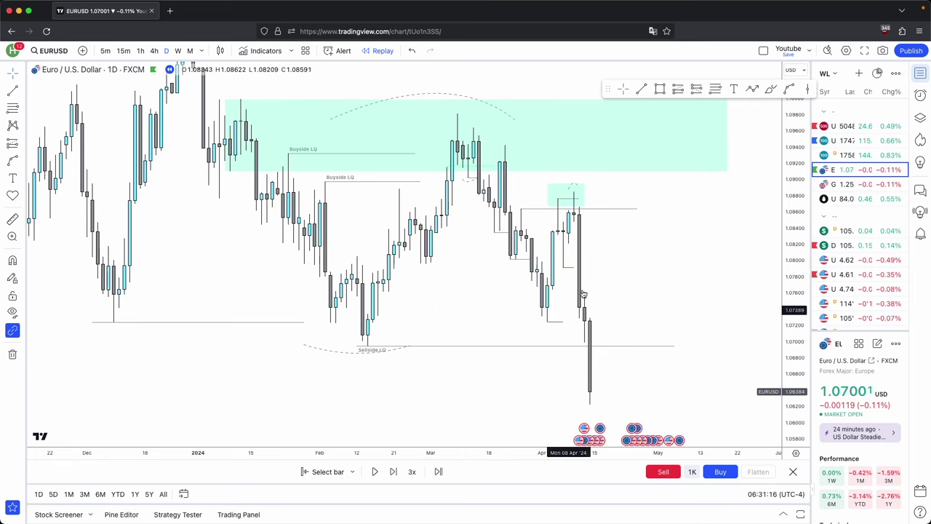
pyautogui.scroll(-5, 727, 325)
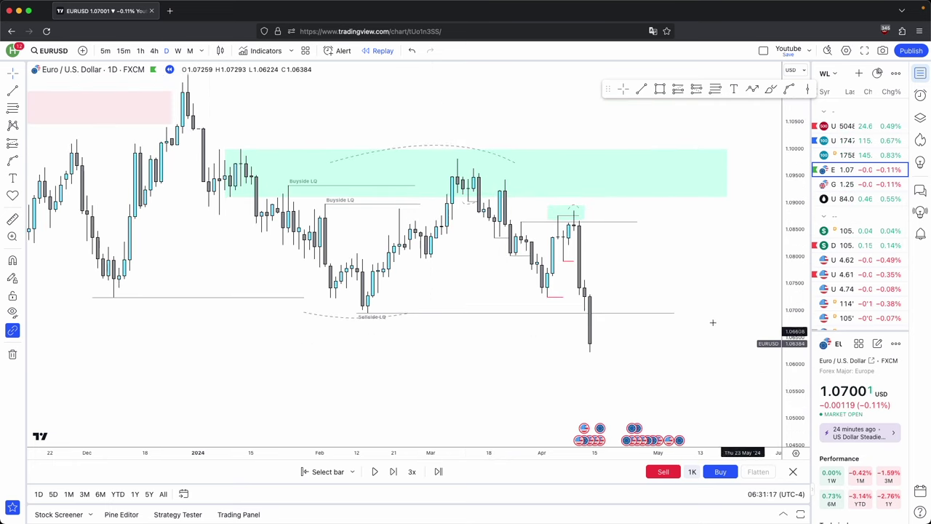
pyautogui.click(502, 314)
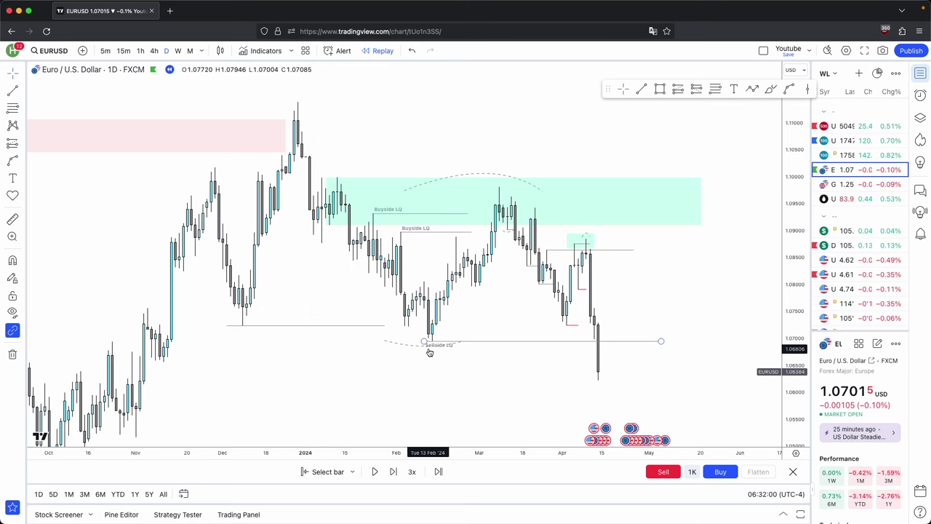
pyautogui.scroll(-4, 429, 352)
pyautogui.moveTo(791, 285); pyautogui.dragTo(786, 376)
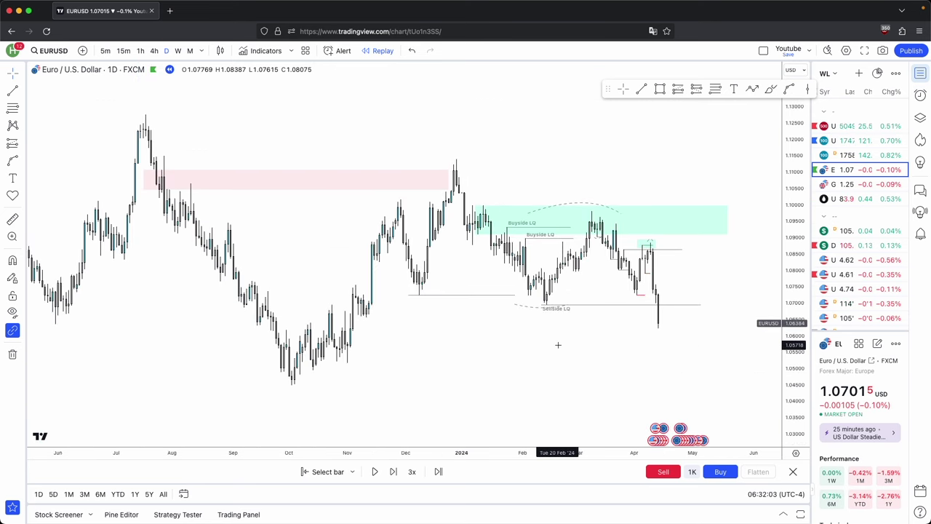
pyautogui.scroll(-1, 557, 345)
pyautogui.scroll(4, 659, 347)
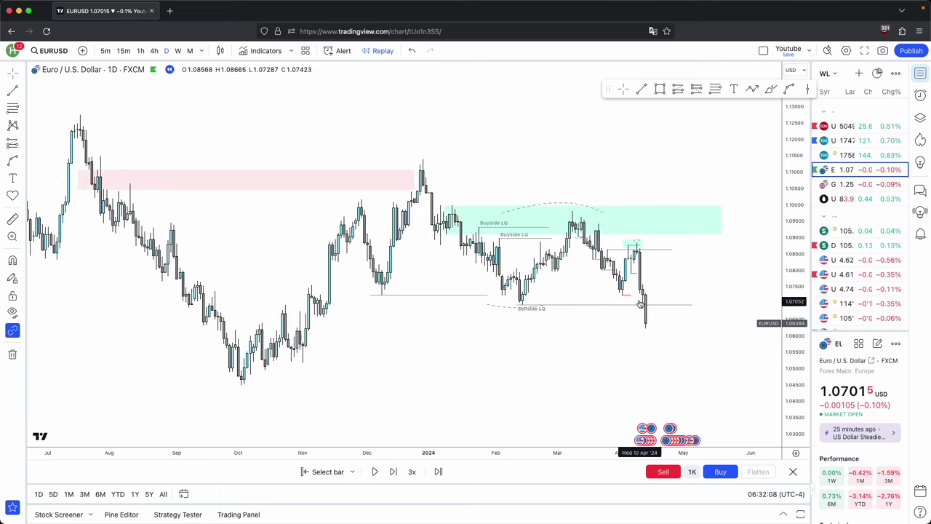
pyautogui.scroll(2, 803, 292)
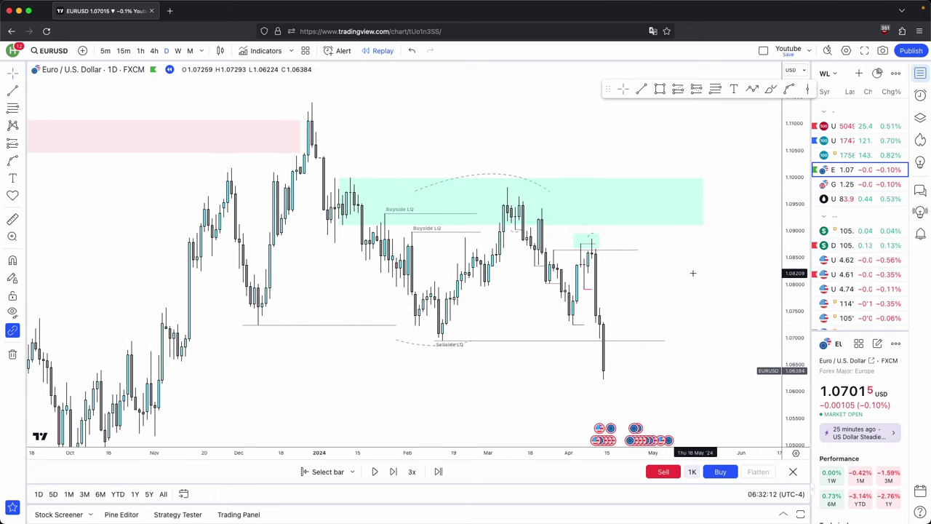
pyautogui.scroll(2, 693, 277)
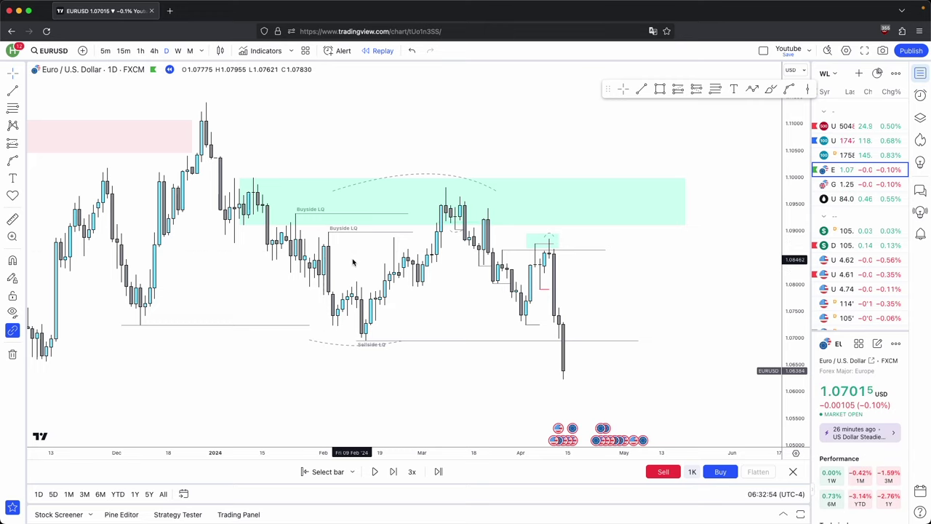
pyautogui.scroll(-2, 328, 259)
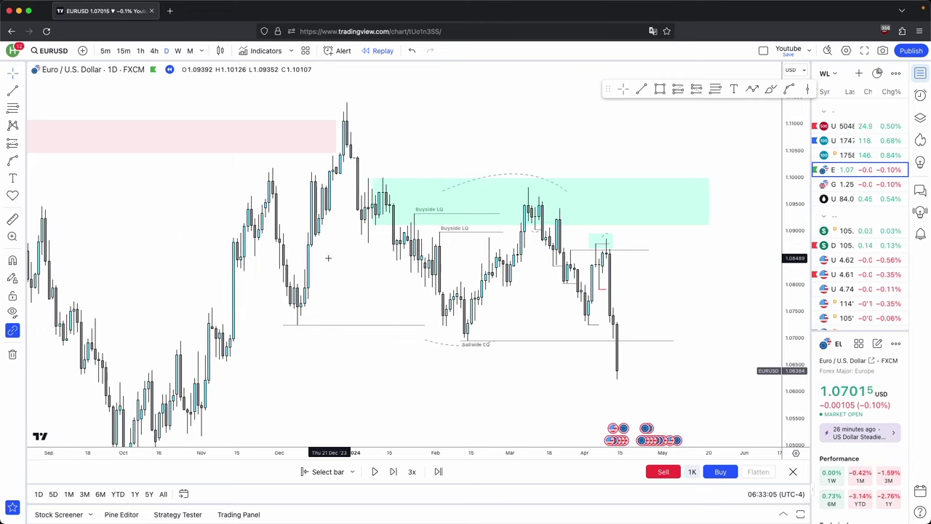
pyautogui.moveTo(504, 322); pyautogui.dragTo(489, 293)
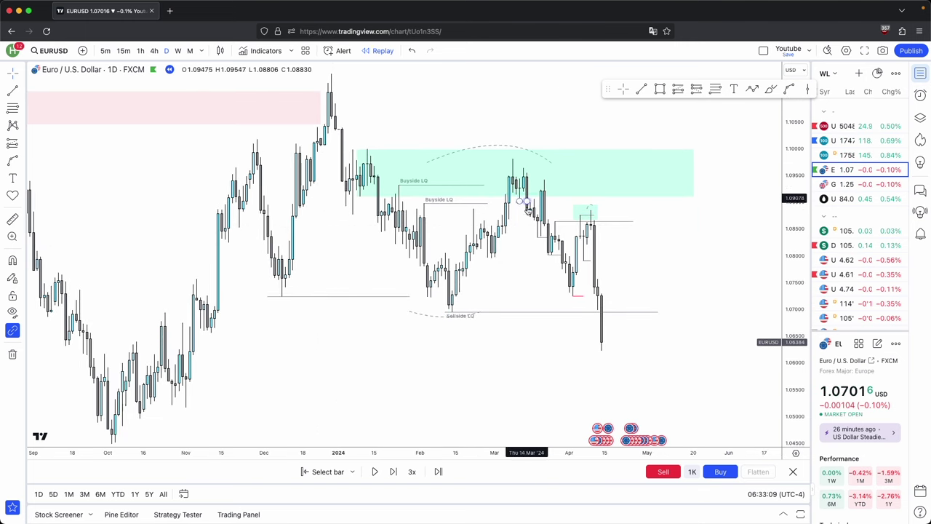